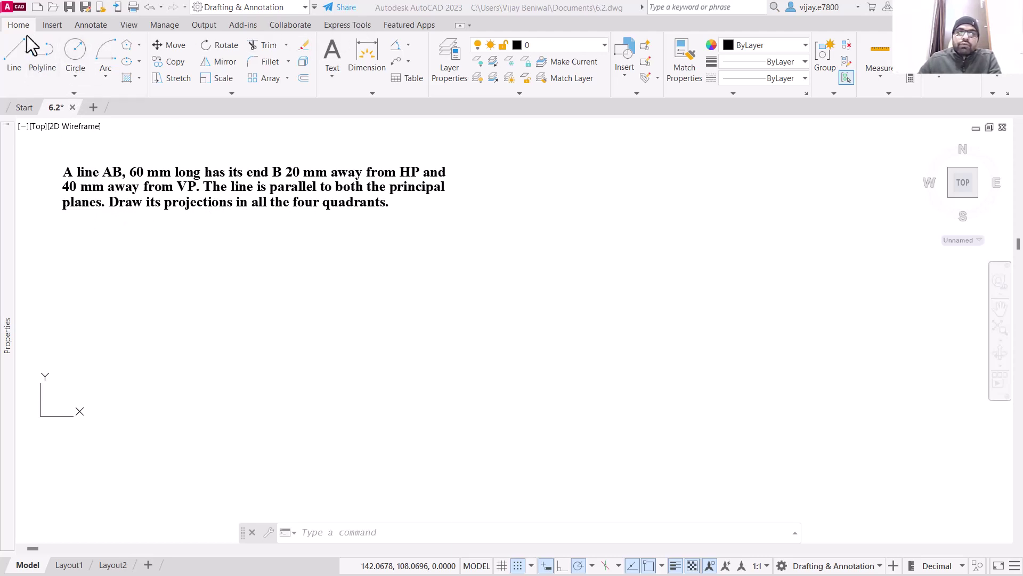
pyautogui.click(137, 325)
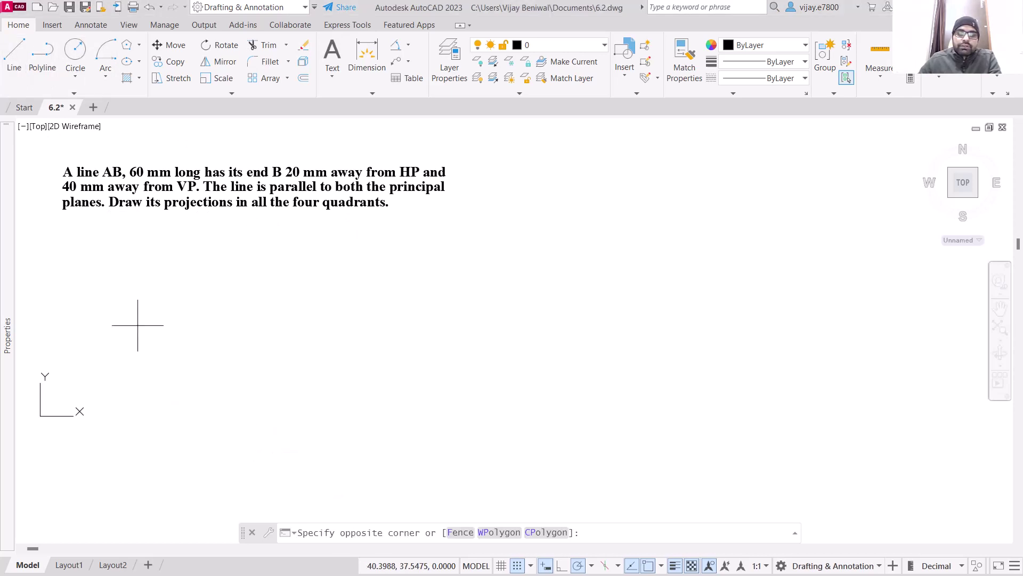
pyautogui.click(533, 317)
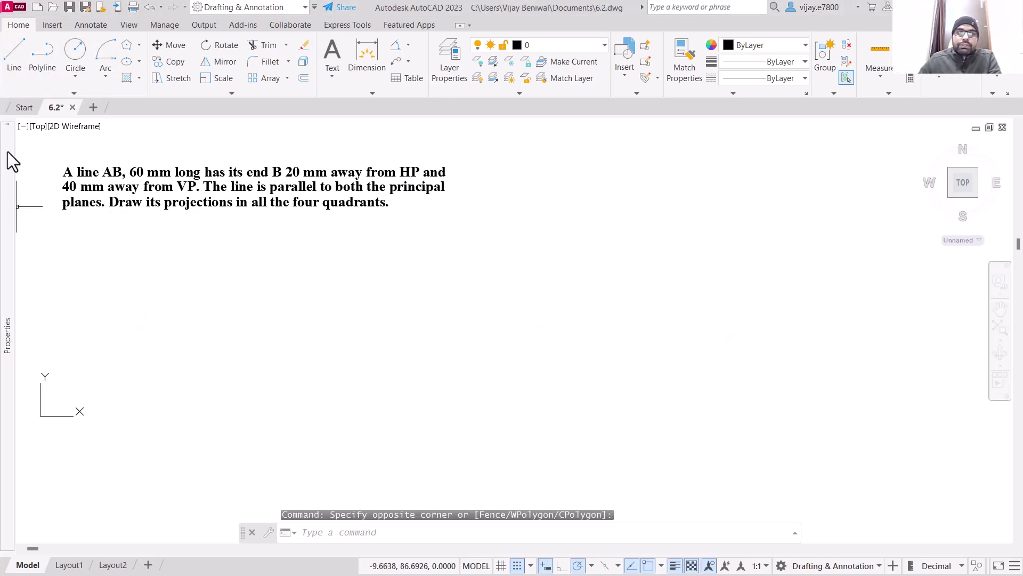
pyautogui.click(21, 55)
pyautogui.click(174, 329)
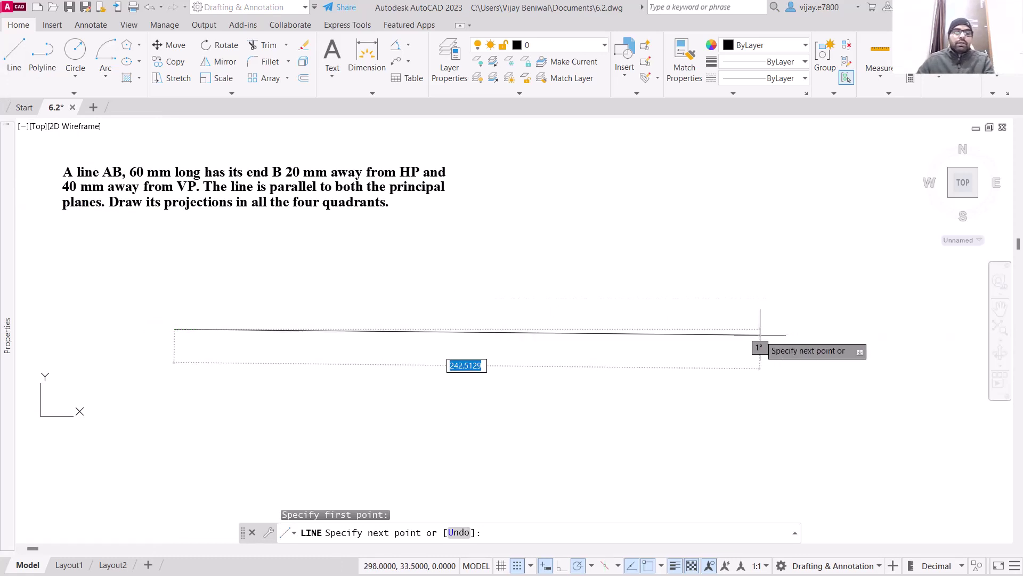
pyautogui.press('Escape')
# - Draw a horizontal reference line about 263.5 mm long across the drawing area below the problem statement
pyautogui.rightClick(181, 363)
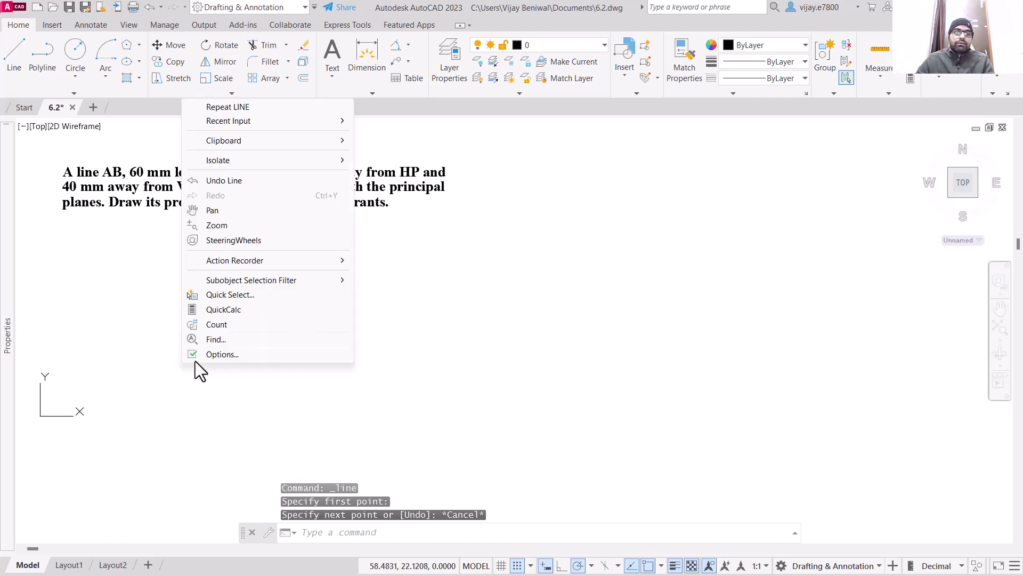
pyautogui.click(277, 108)
pyautogui.click(188, 365)
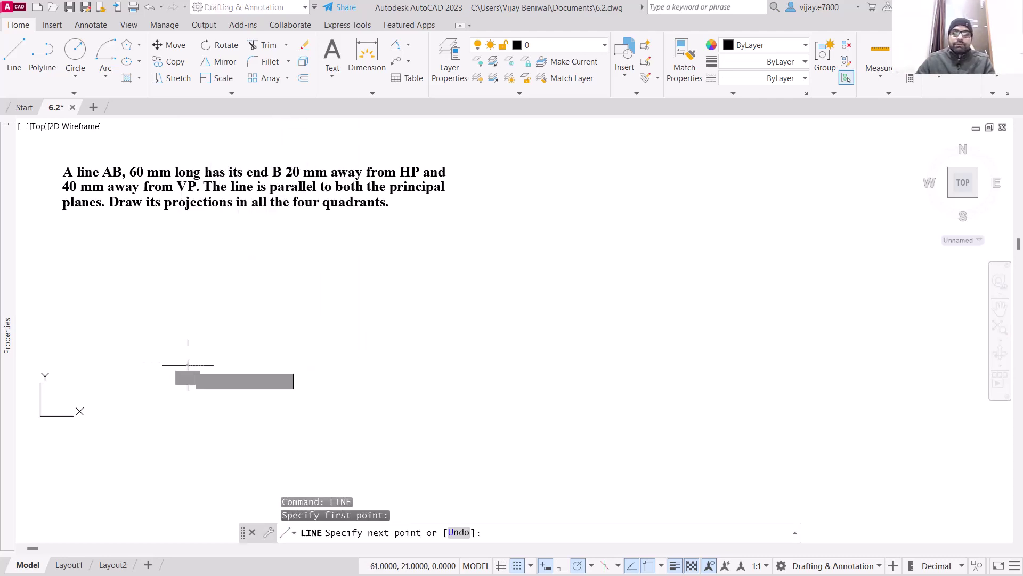
pyautogui.click(824, 365)
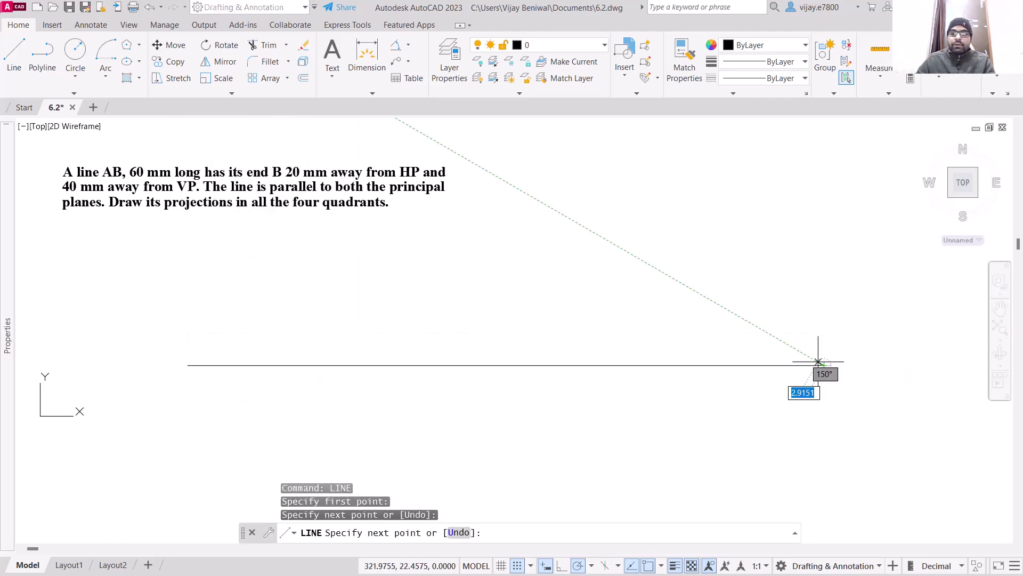
pyautogui.rightClick(825, 281)
pyautogui.click(830, 283)
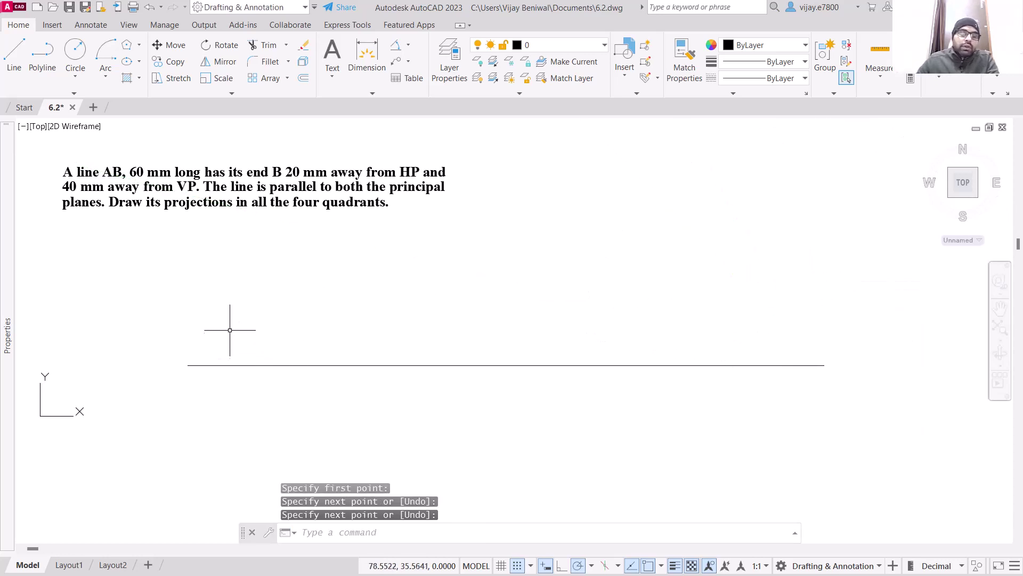
# - From the reference line's left end, draw connected lines 20 mm up, 60 mm right and straight down to the reference line
pyautogui.click(16, 63)
pyautogui.click(187, 365)
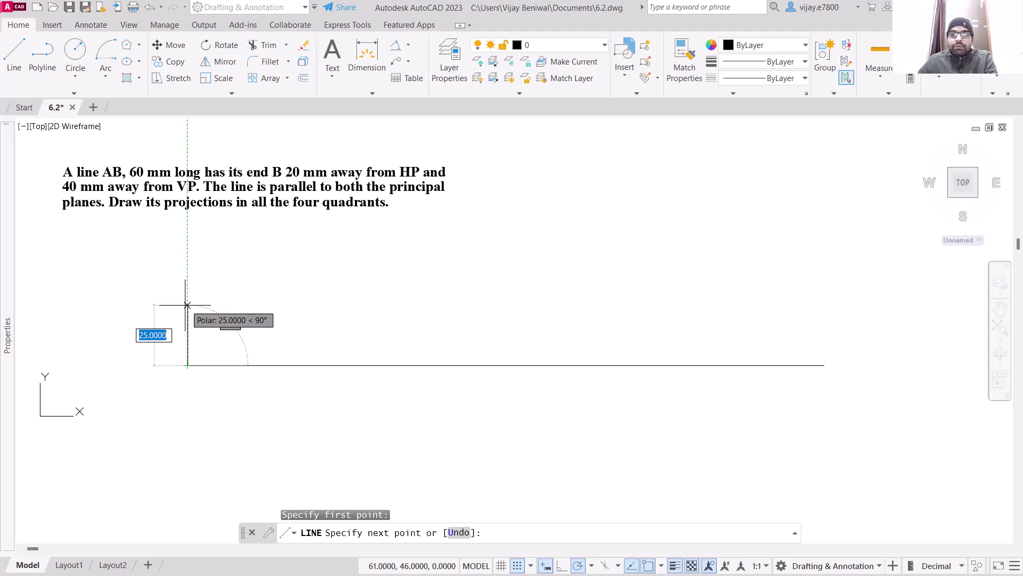
pyautogui.write('20')
pyautogui.press('Return')
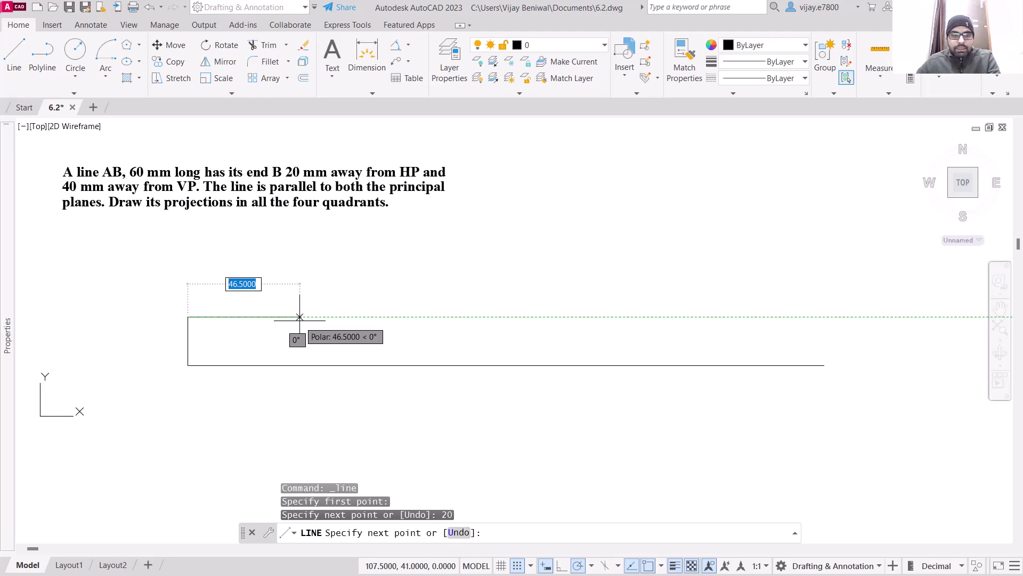
pyautogui.write('60')
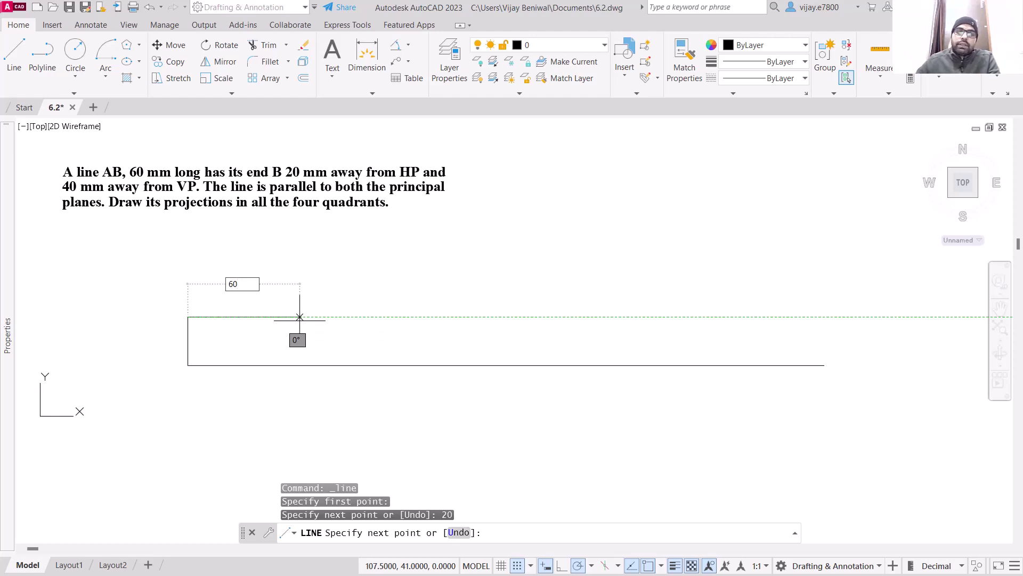
pyautogui.press('Return')
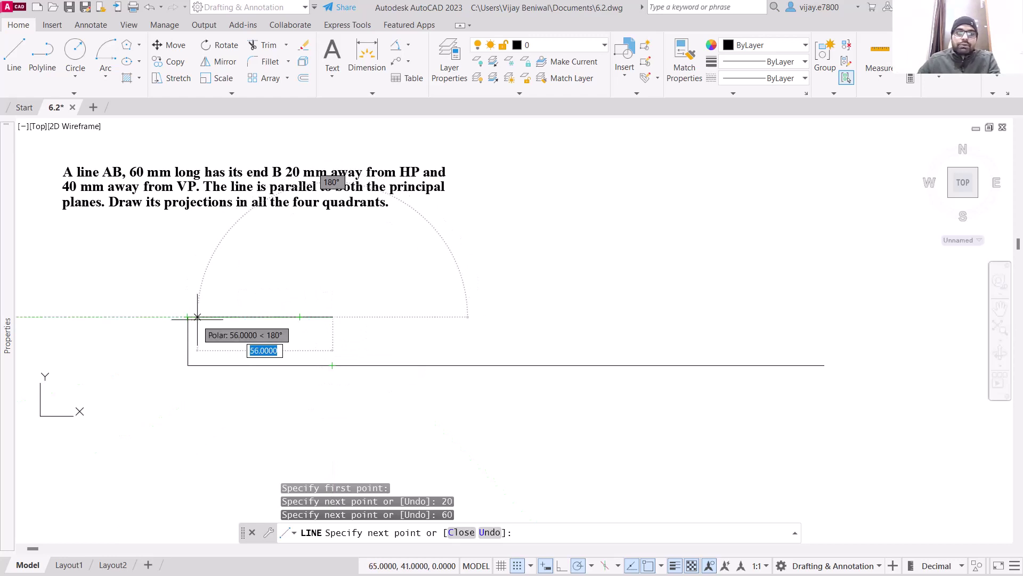
pyautogui.click(331, 366)
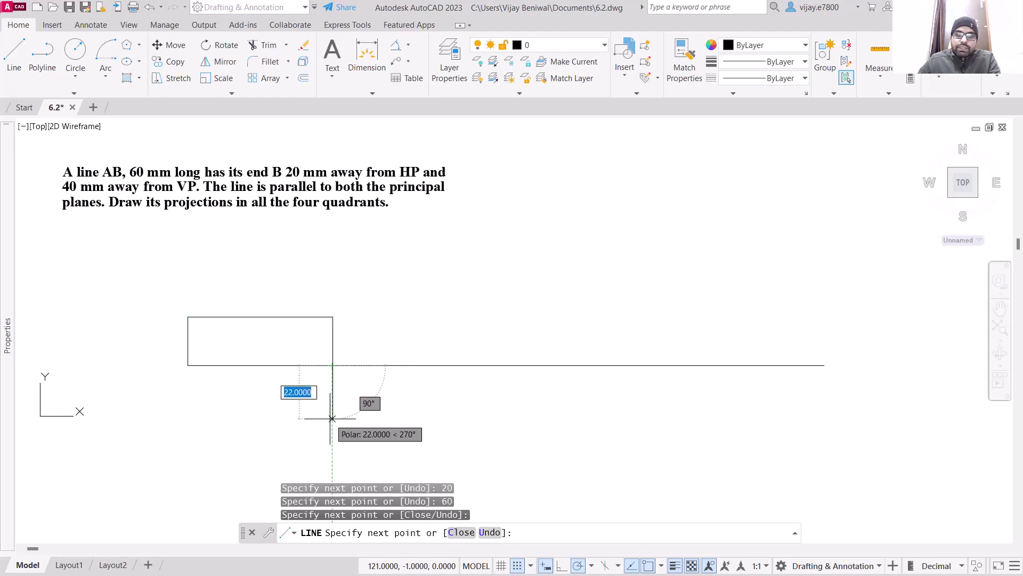
# - Continue the line 40 mm down and 60 mm left, and close it vertically at the reference line's left end
pyautogui.write('40')
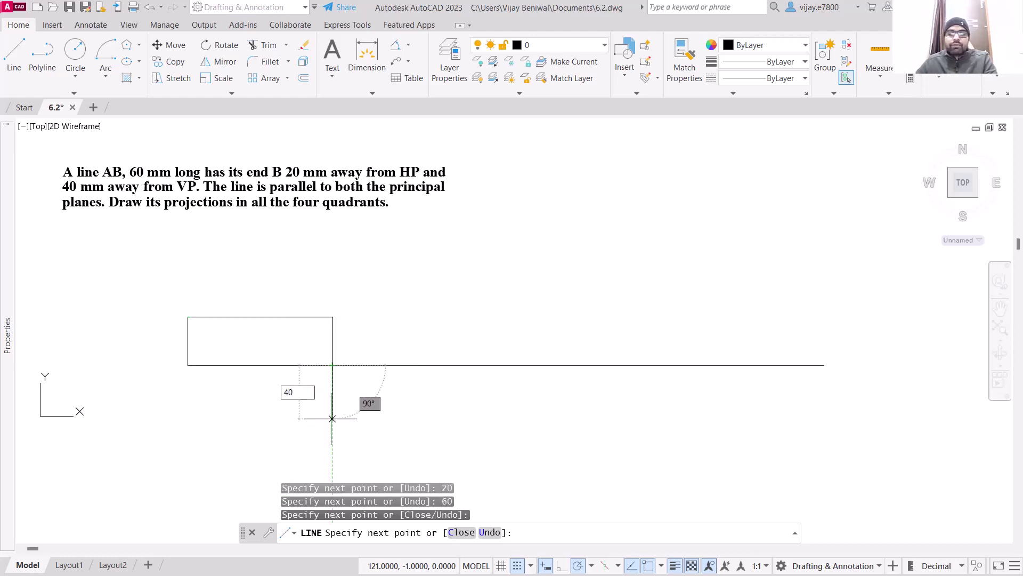
pyautogui.press('Return')
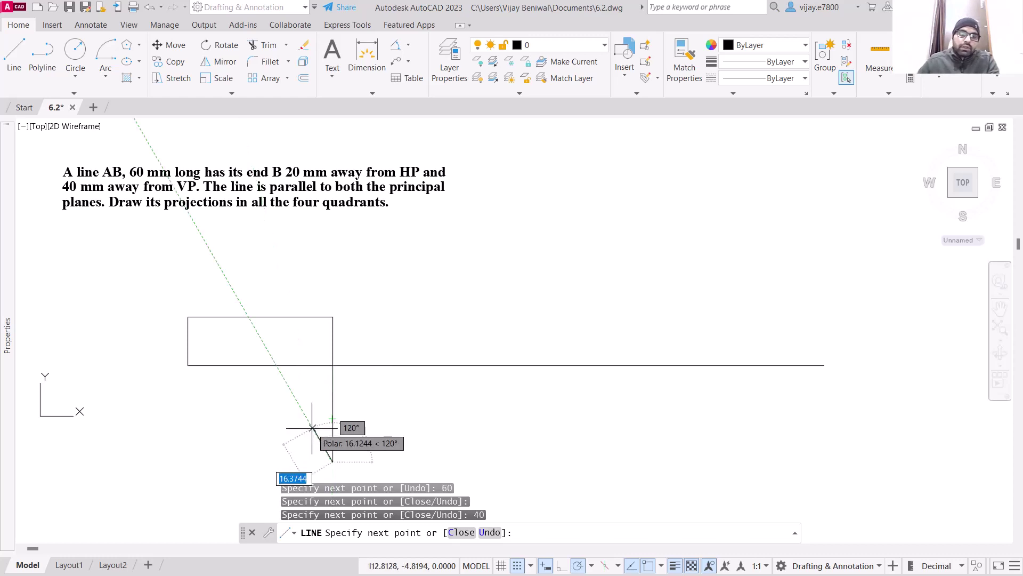
pyautogui.write('60')
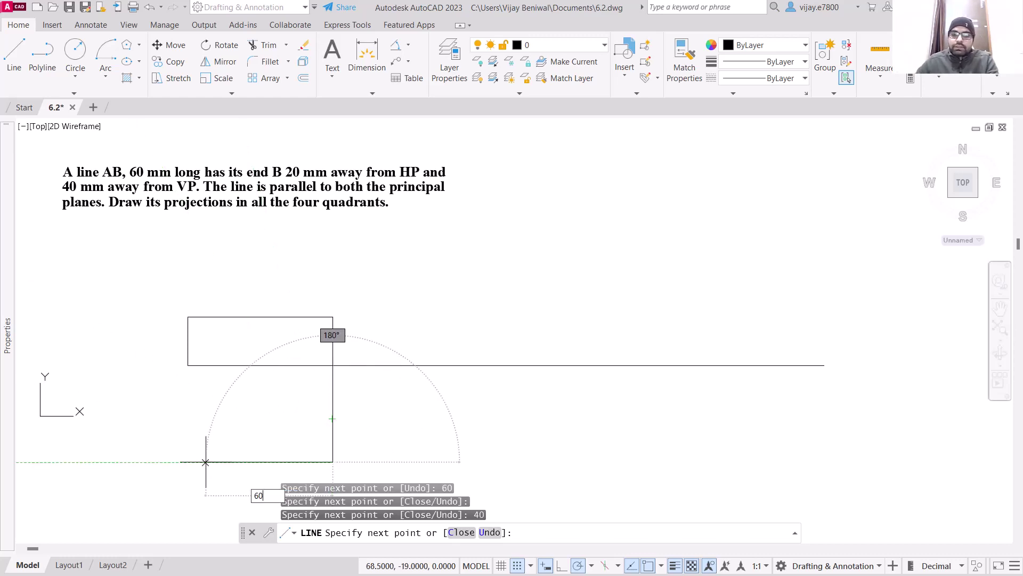
pyautogui.press('Return')
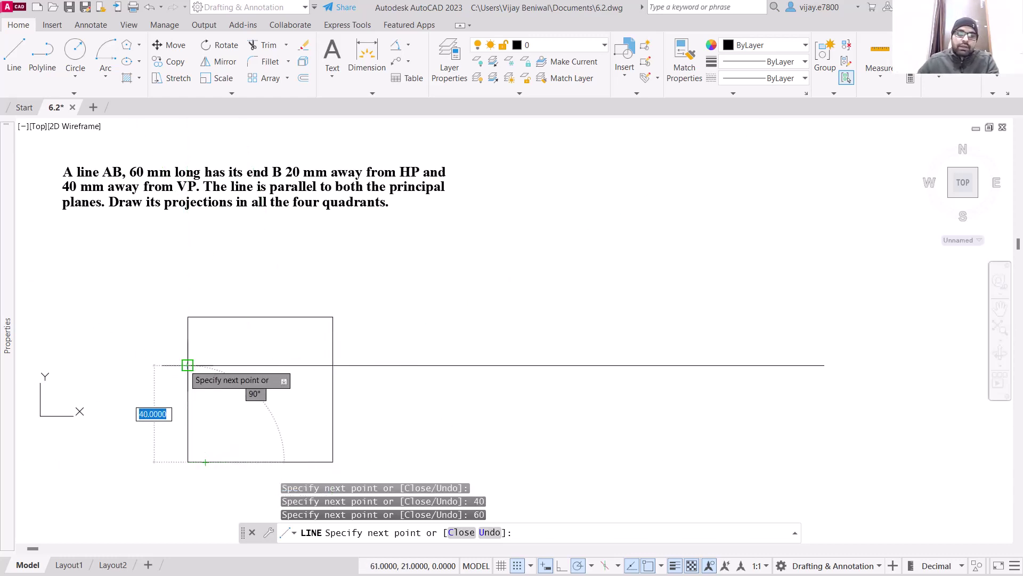
pyautogui.rightClick(81, 282)
pyautogui.click(105, 296)
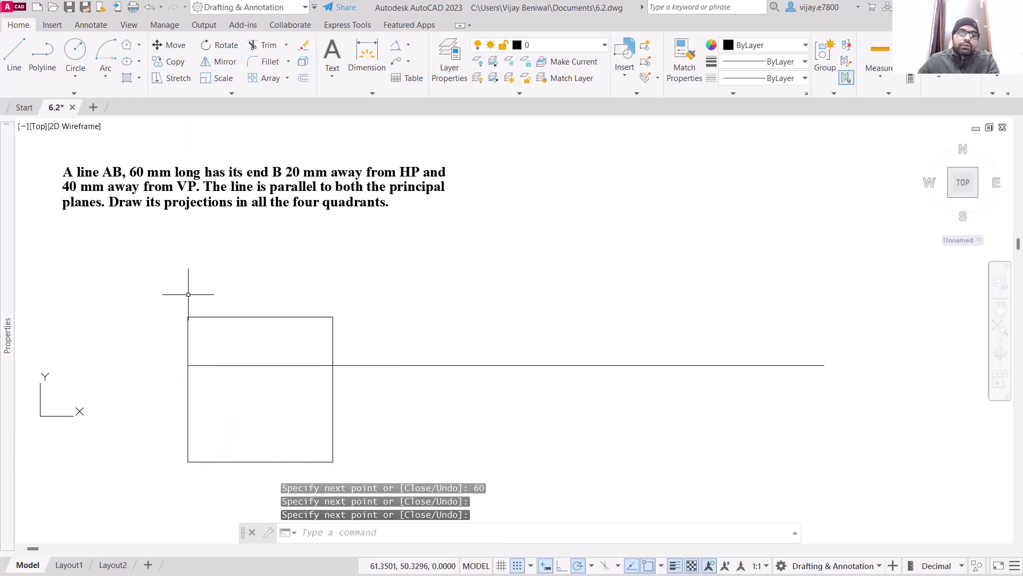
# - Set the lineweight of the two 60 mm horizontal projection lines to 0.40 mm
pyautogui.click(239, 320)
pyautogui.click(192, 292)
pyautogui.click(251, 469)
pyautogui.click(237, 456)
pyautogui.click(237, 456)
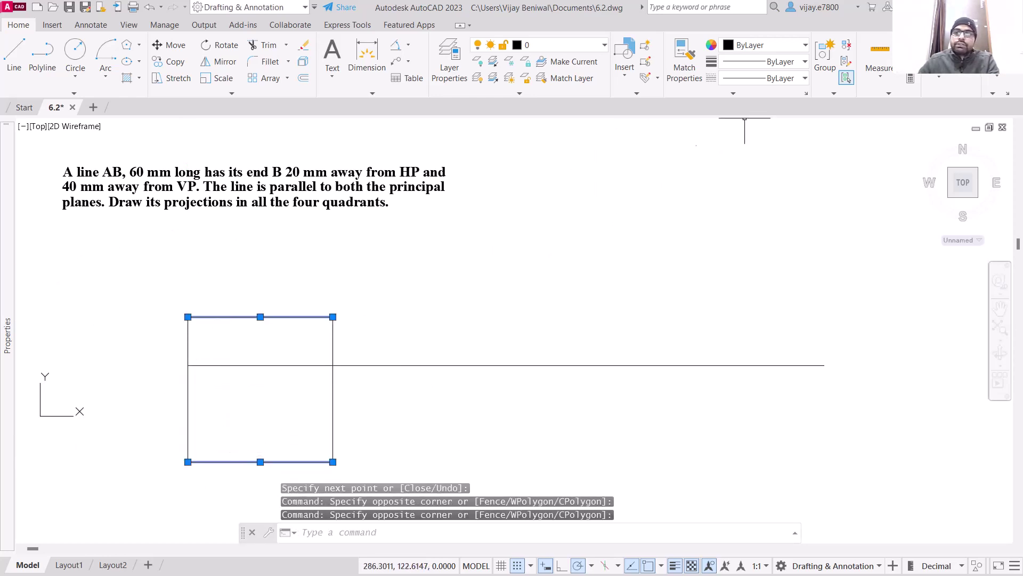
pyautogui.click(779, 63)
pyautogui.scroll(-3, 769, 223)
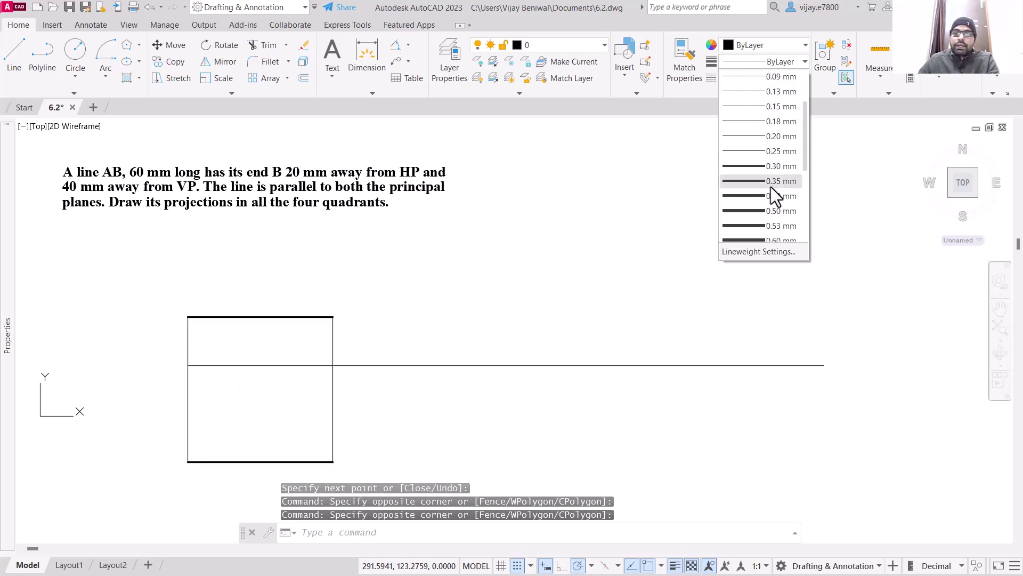
pyautogui.click(770, 198)
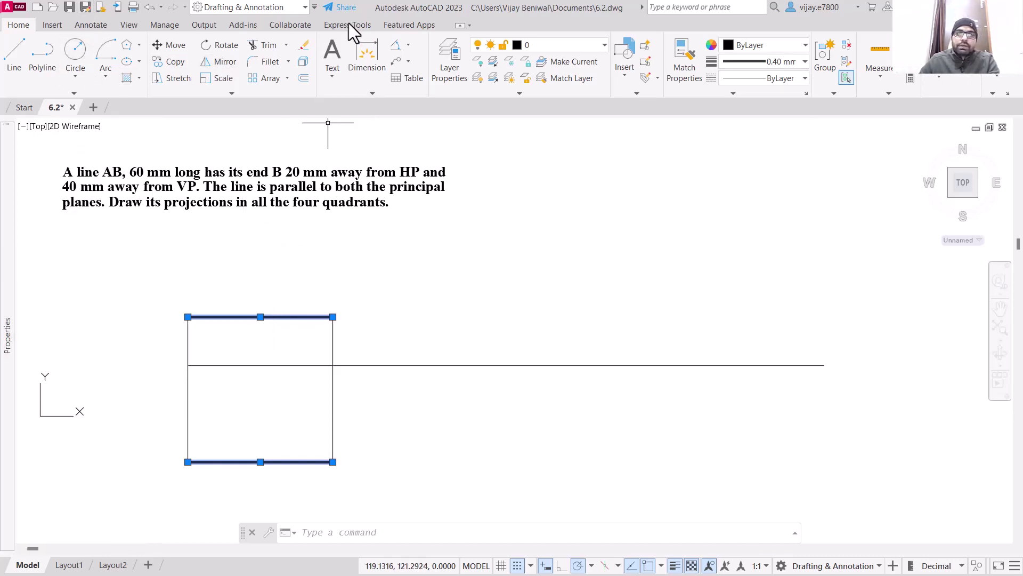
# - Add a multiline text label a' above the left end of the upper projection line
pyautogui.click(332, 76)
pyautogui.click(354, 98)
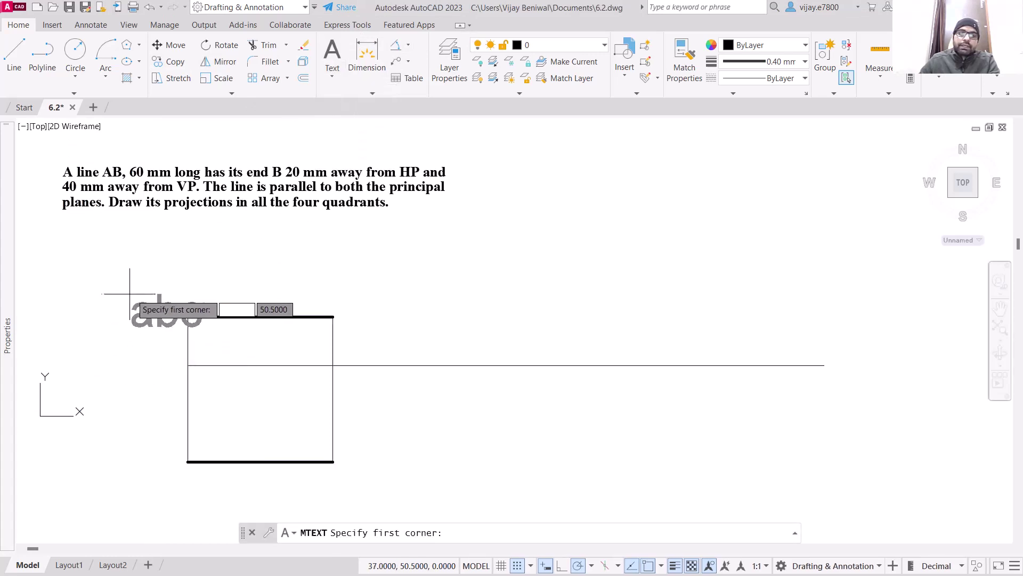
pyautogui.click(147, 271)
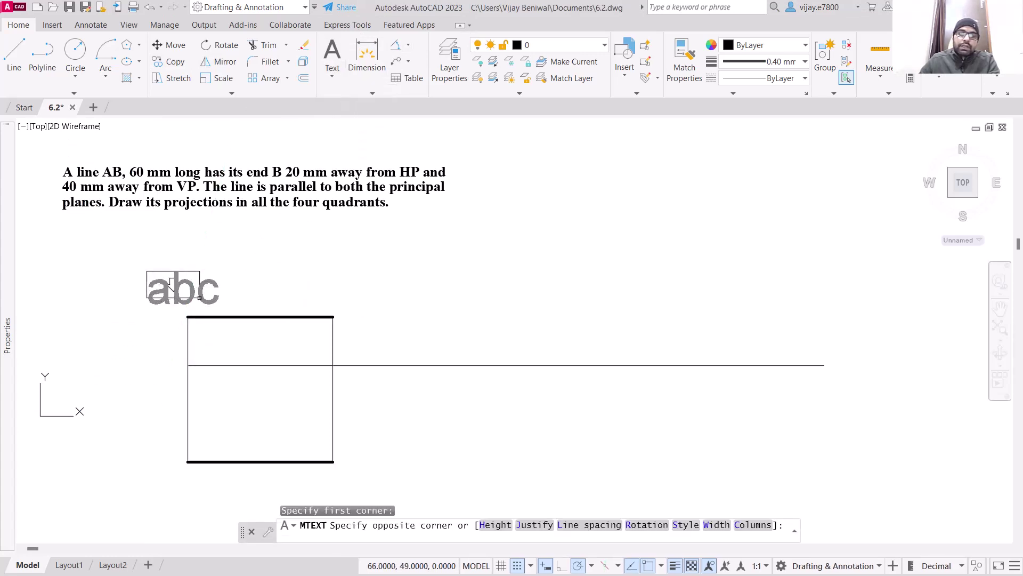
pyautogui.click(200, 297)
pyautogui.write('a')
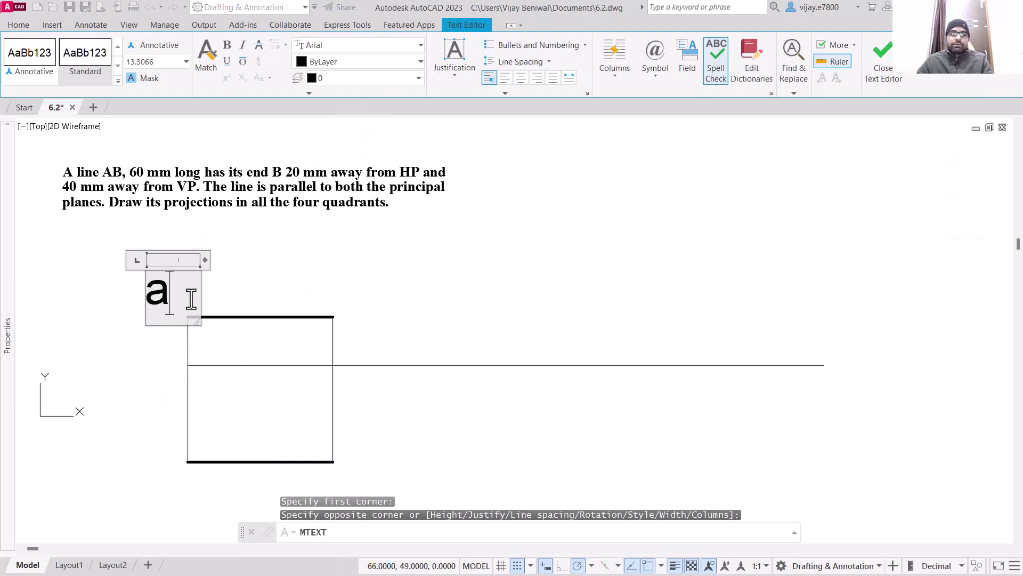
pyautogui.write("'")
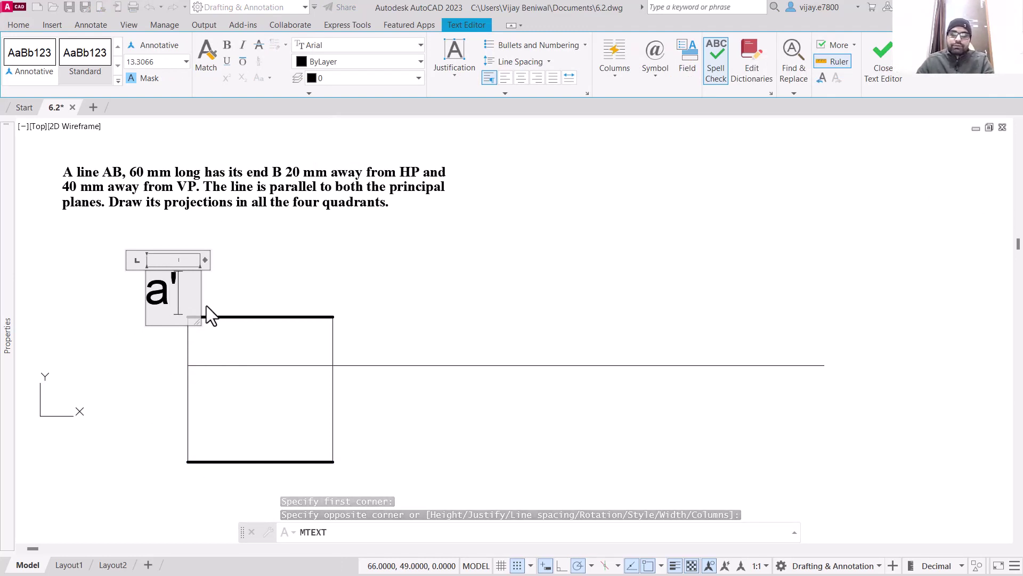
# - Set the text height of the a' label to 4 and finish editing it
pyautogui.hotkey('shift', 'Left')
pyautogui.hotkey('shift', 'Left')
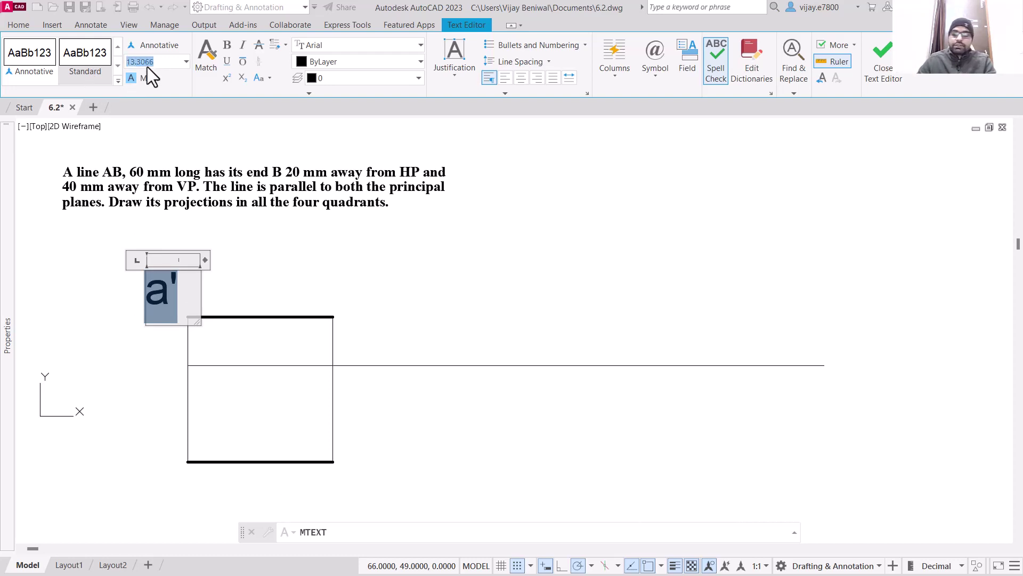
pyautogui.write('4')
pyautogui.press('Return')
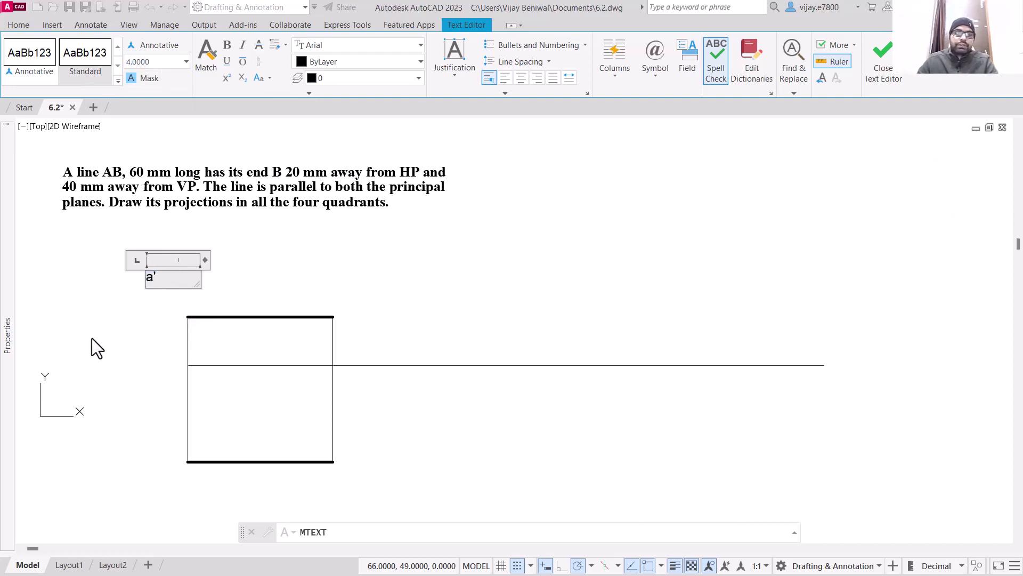
pyautogui.click(92, 338)
# - Move the a' label close to the left end of the upper projection line
pyautogui.click(148, 274)
pyautogui.click(146, 271)
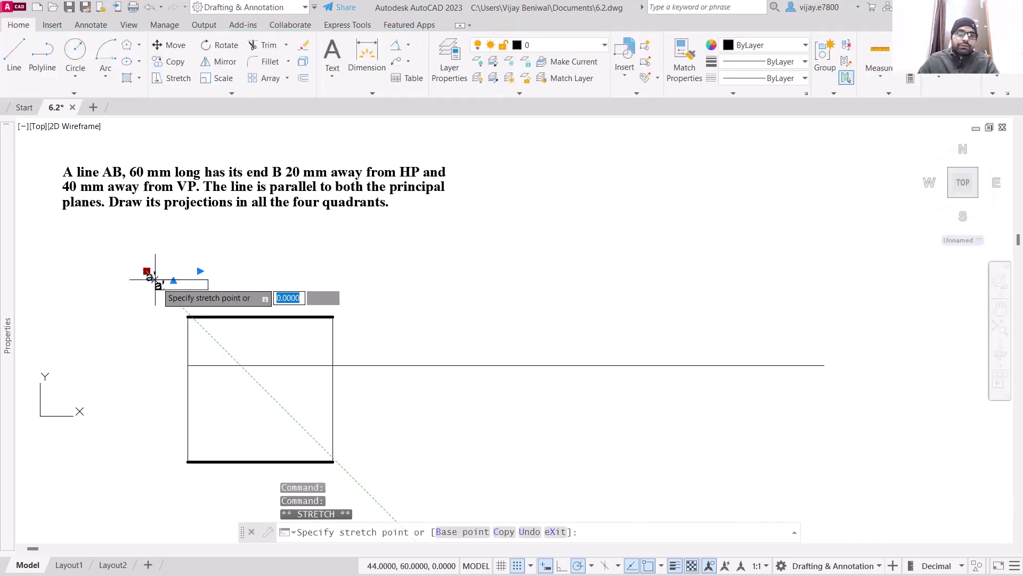
pyautogui.click(177, 302)
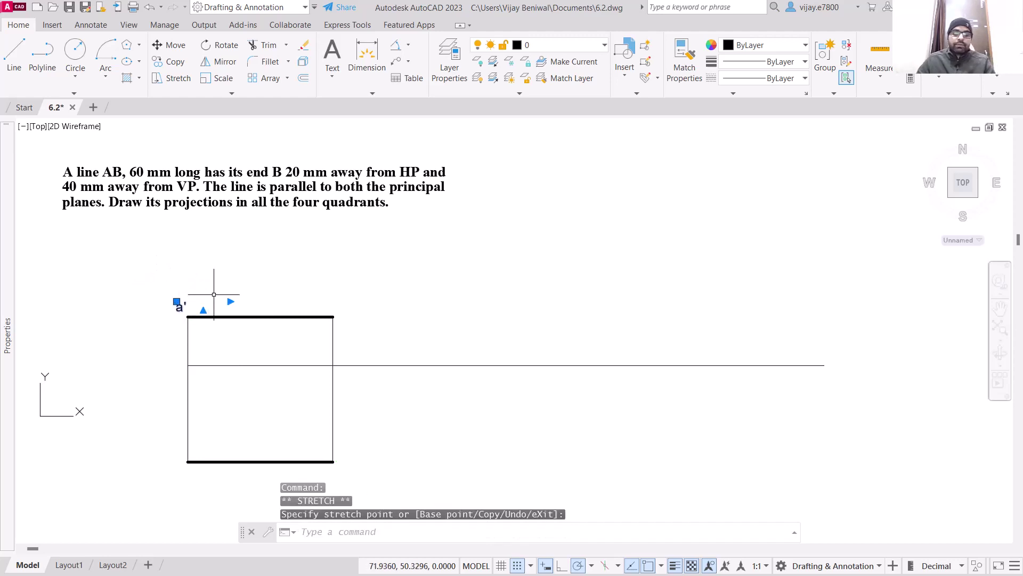
# - Copy the a' label to the right end of the upper projection line and change the copy's text to b'
pyautogui.hotkey('ctrl', 'c')
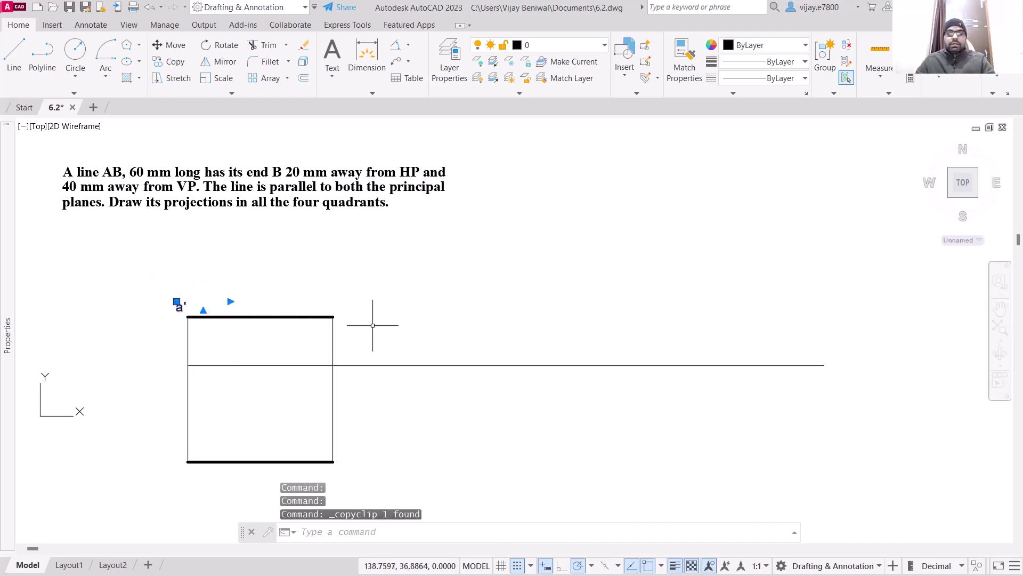
pyautogui.click(328, 297)
pyautogui.hotkey('ctrl', 'v')
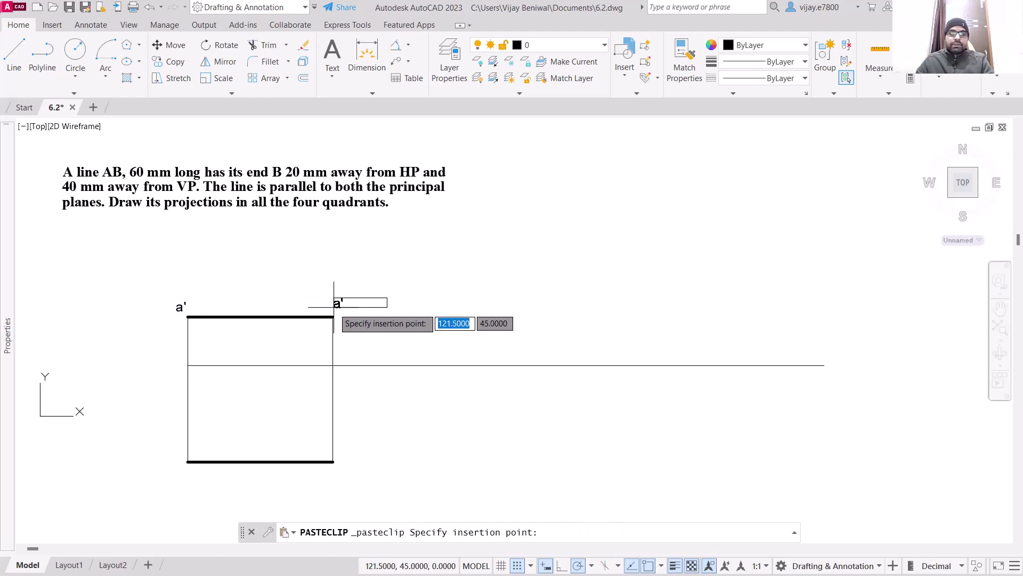
pyautogui.click(331, 308)
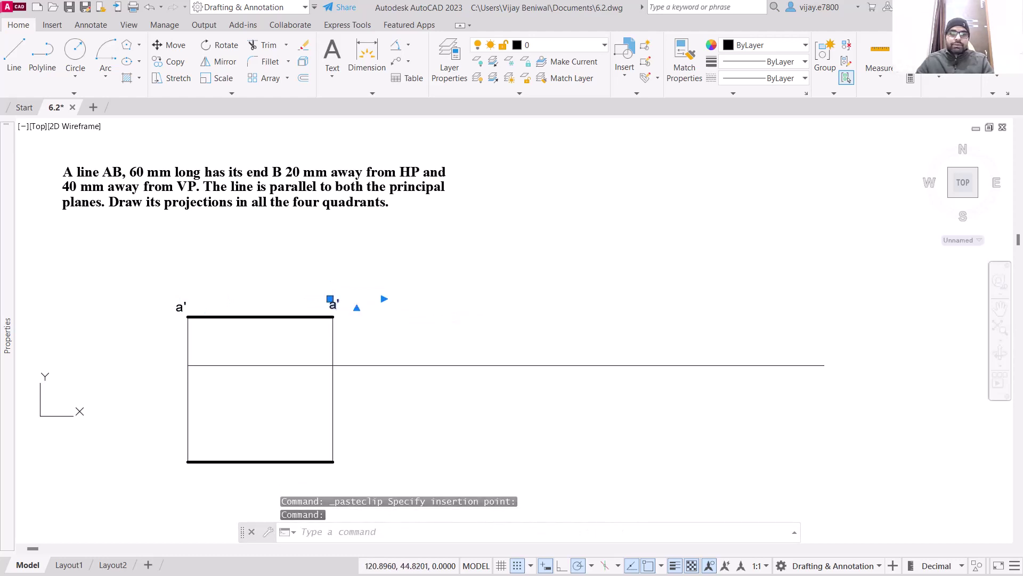
pyautogui.doubleClick(335, 304)
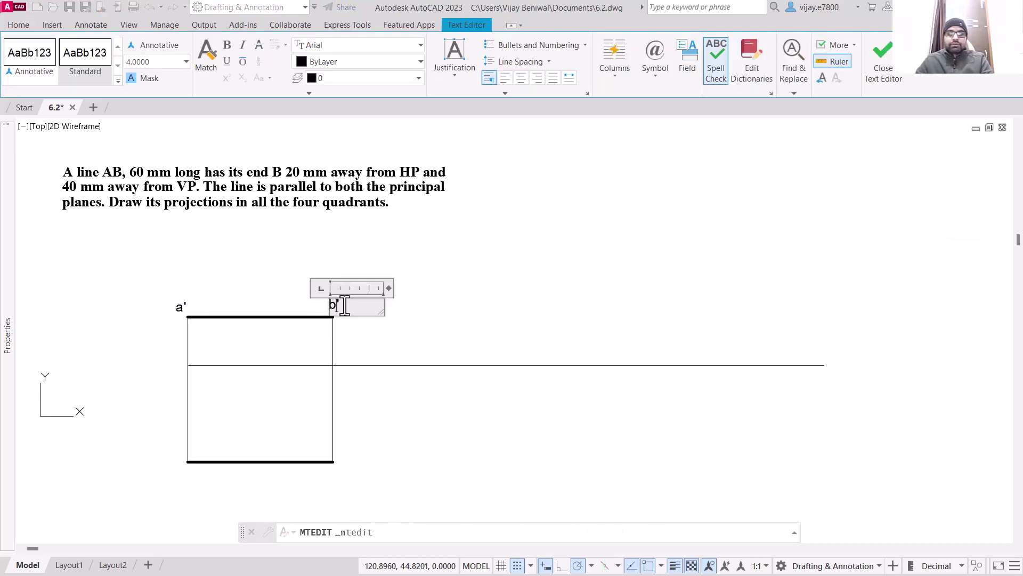
pyautogui.click(315, 248)
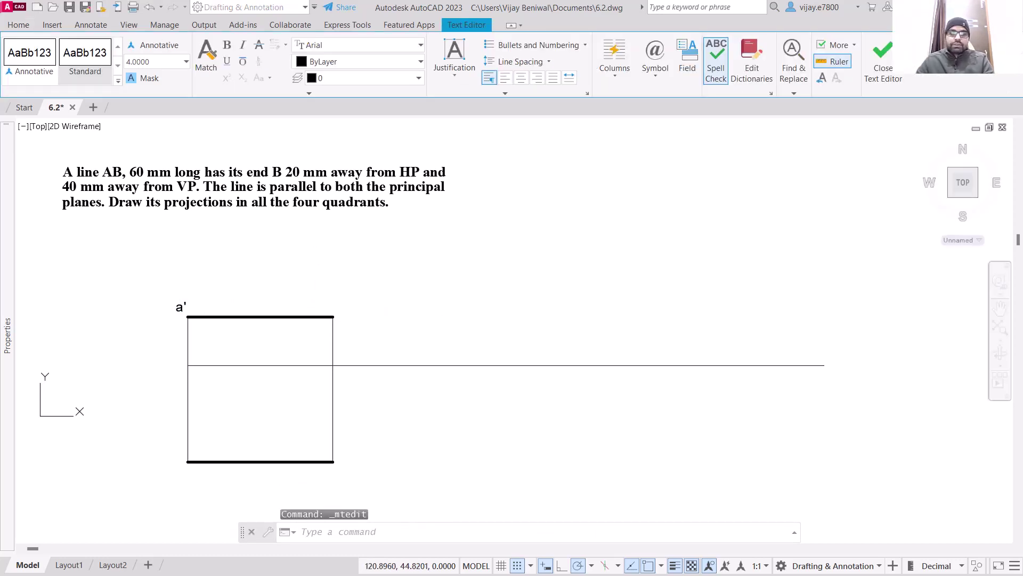
# - Move the a' label straight up 2 mm to bring it level with the b' label
pyautogui.click(181, 307)
pyautogui.click(177, 300)
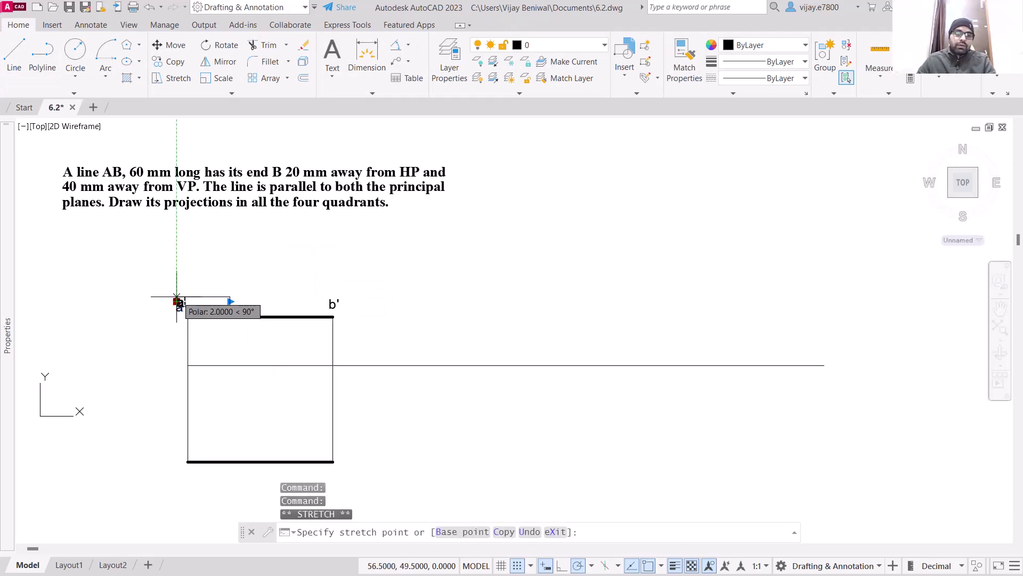
pyautogui.click(177, 297)
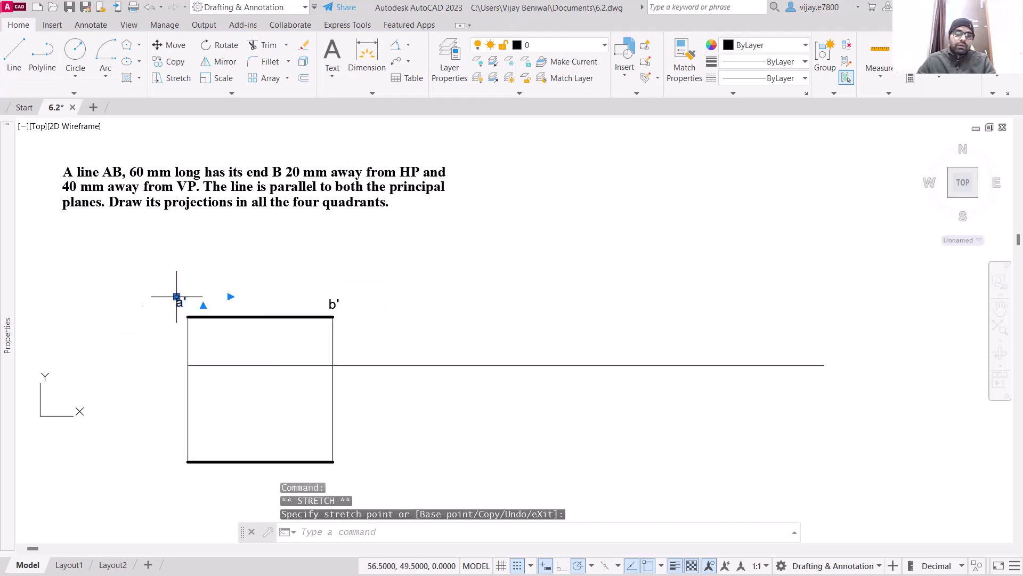
# - Copy the a' and b' labels together to just below the ends of the lower projection line
pyautogui.click(336, 300)
pyautogui.hotkey('ctrl', 'c')
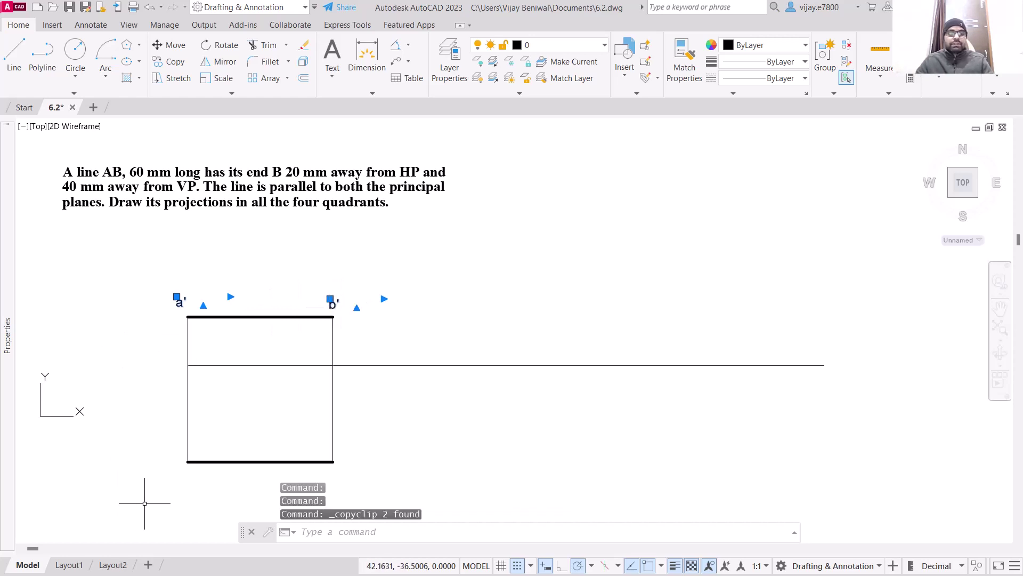
pyautogui.click(175, 470)
pyautogui.hotkey('ctrl', 'v')
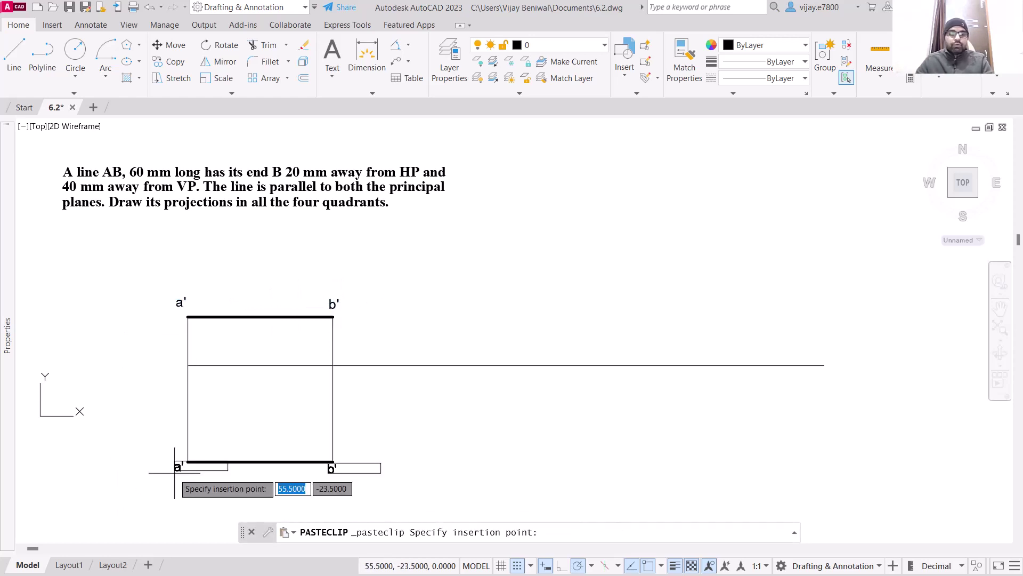
pyautogui.click(175, 481)
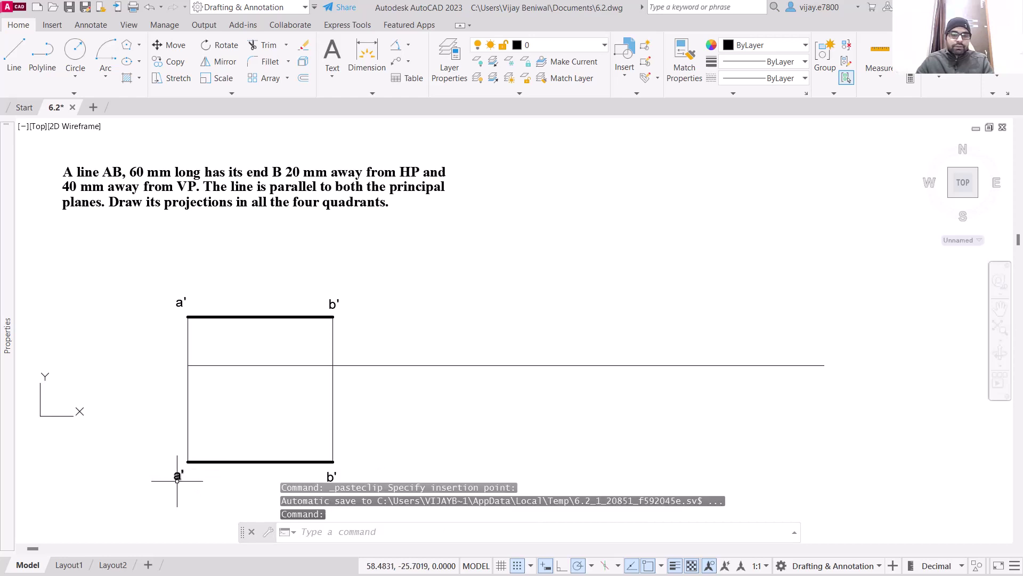
# - Change the two copied labels under the lower projection line to a and b
pyautogui.click(181, 475)
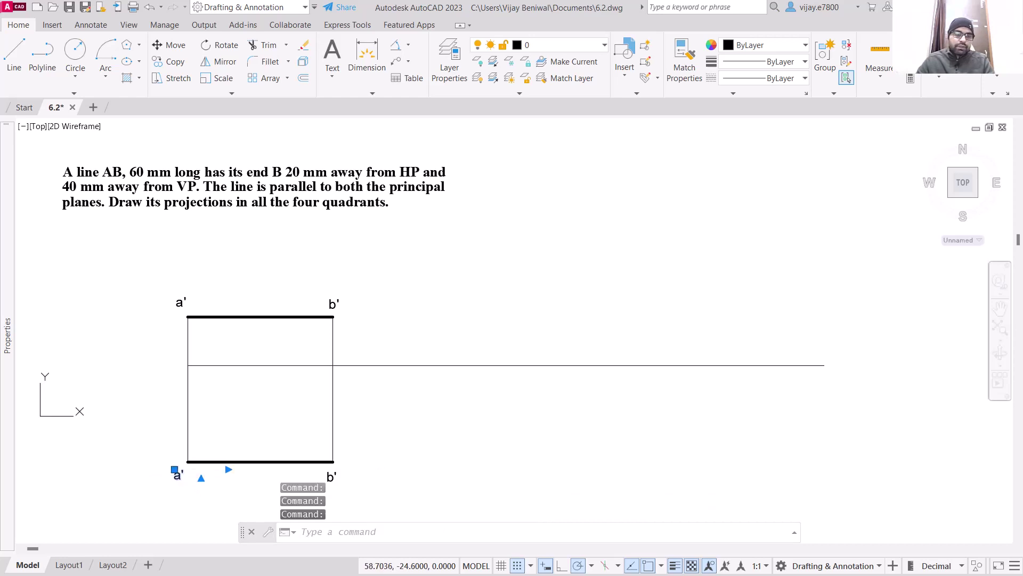
pyautogui.doubleClick(179, 474)
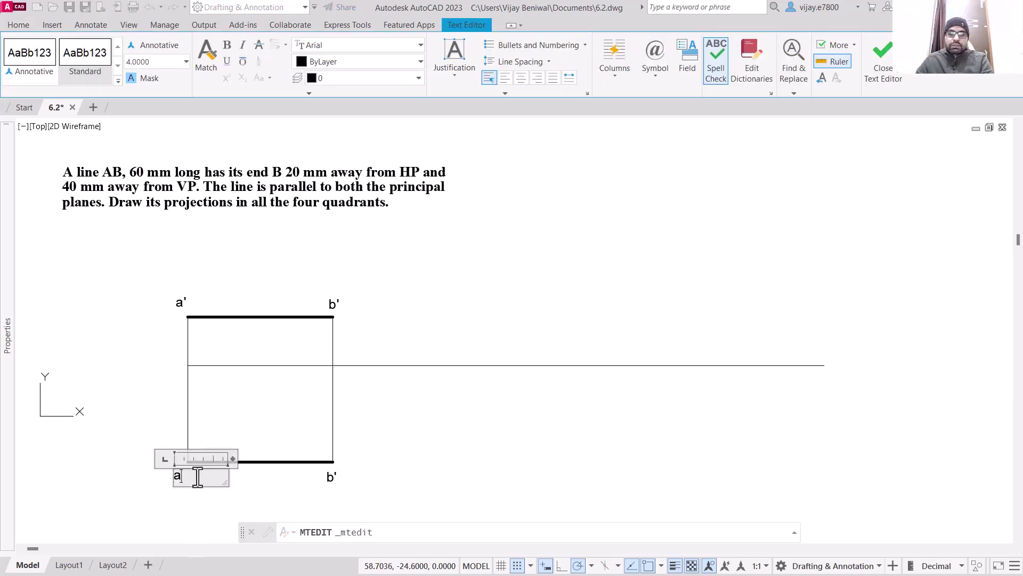
pyautogui.click(332, 476)
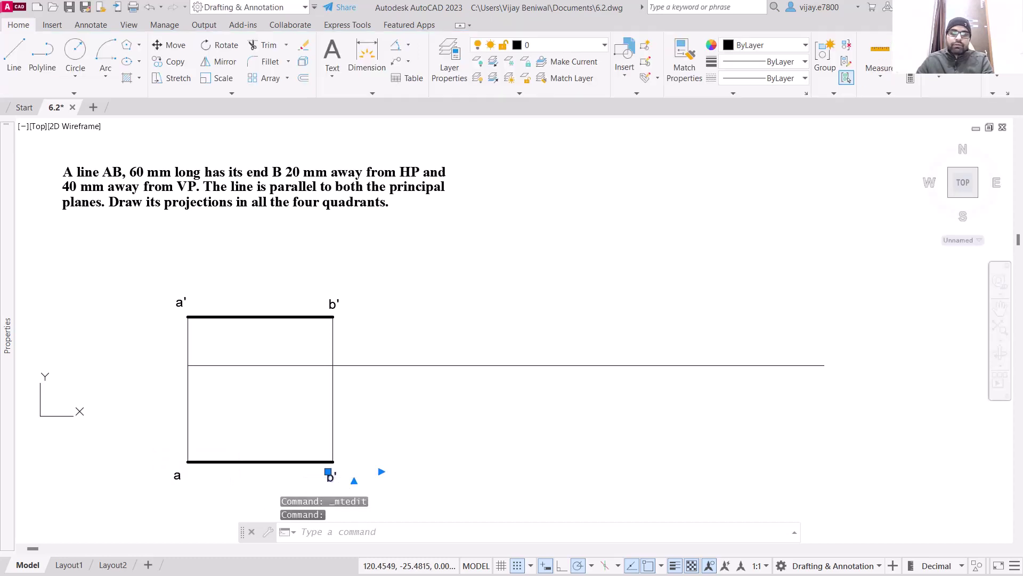
pyautogui.doubleClick(330, 476)
pyautogui.press('BackSpace')
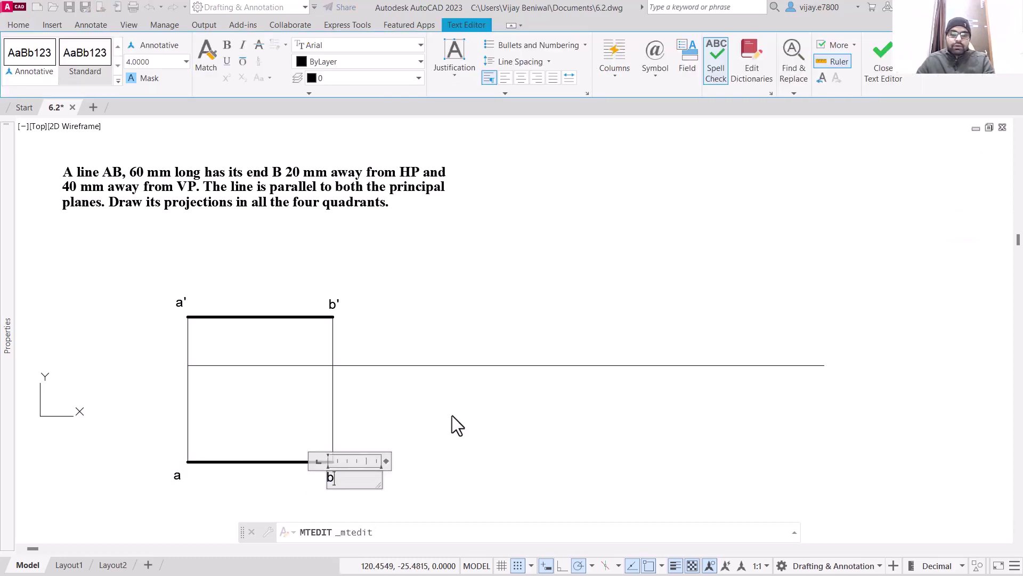
pyautogui.click(452, 424)
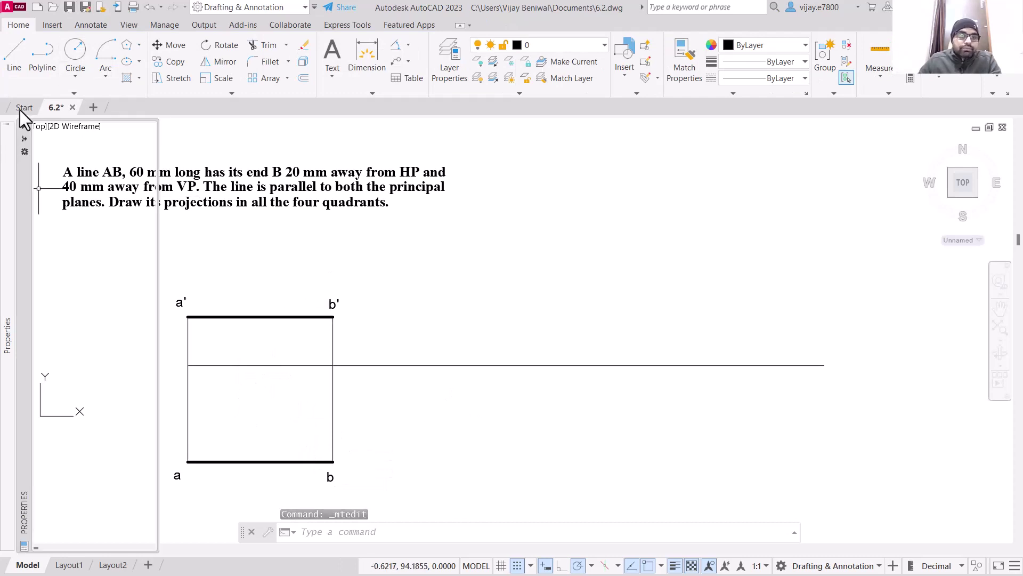
# - Dimension the distances from the reference line to the upper and lower projection lines, aligning both dimensions beside the a' and a ends
pyautogui.click(366, 53)
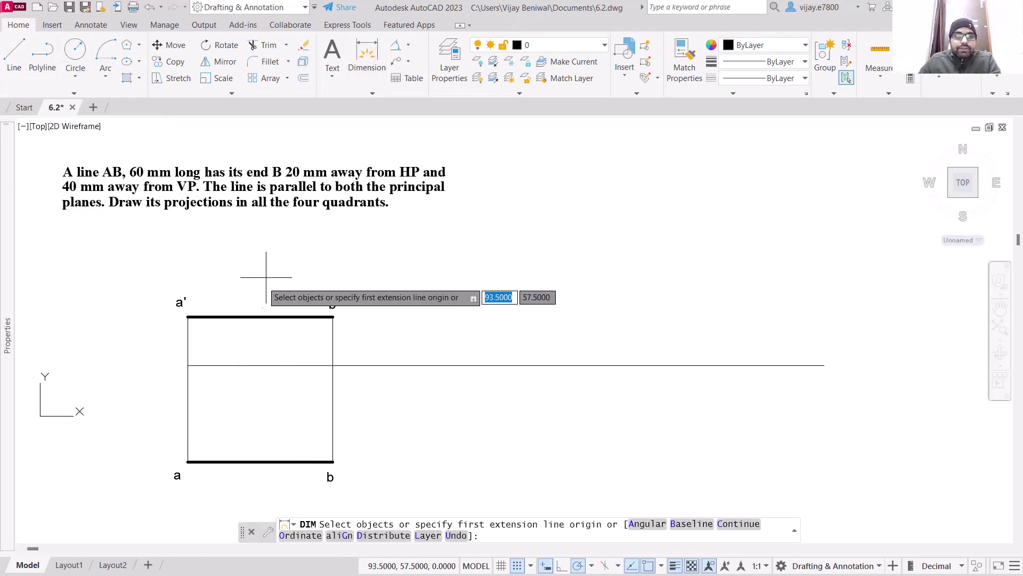
pyautogui.click(188, 317)
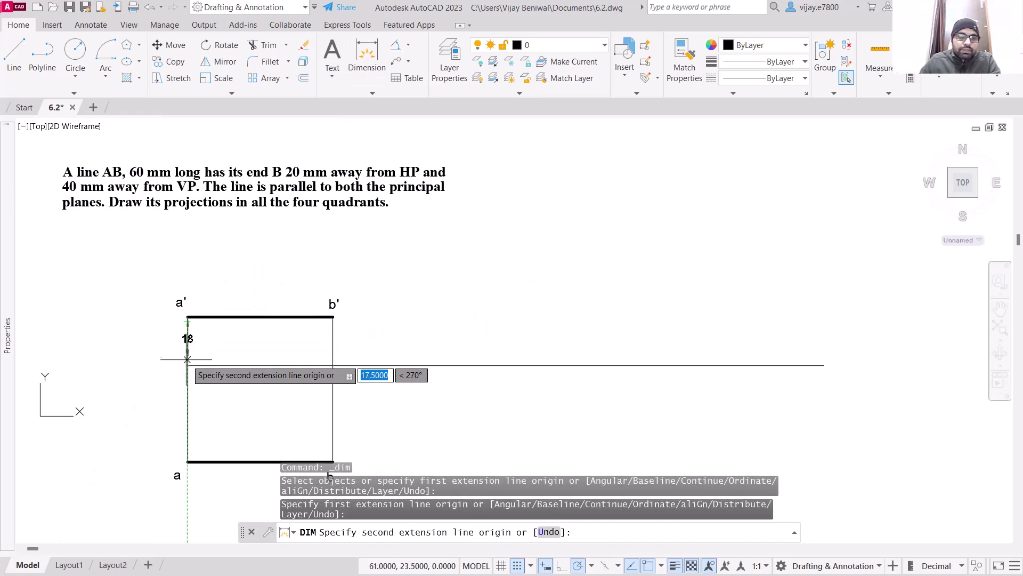
pyautogui.click(188, 365)
pyautogui.click(153, 360)
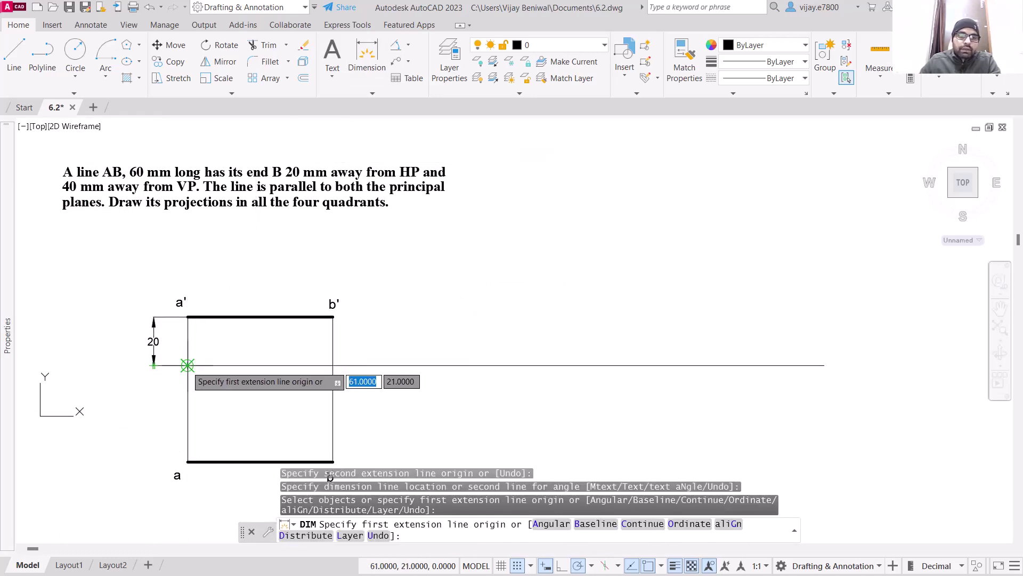
pyautogui.click(187, 365)
pyautogui.click(187, 461)
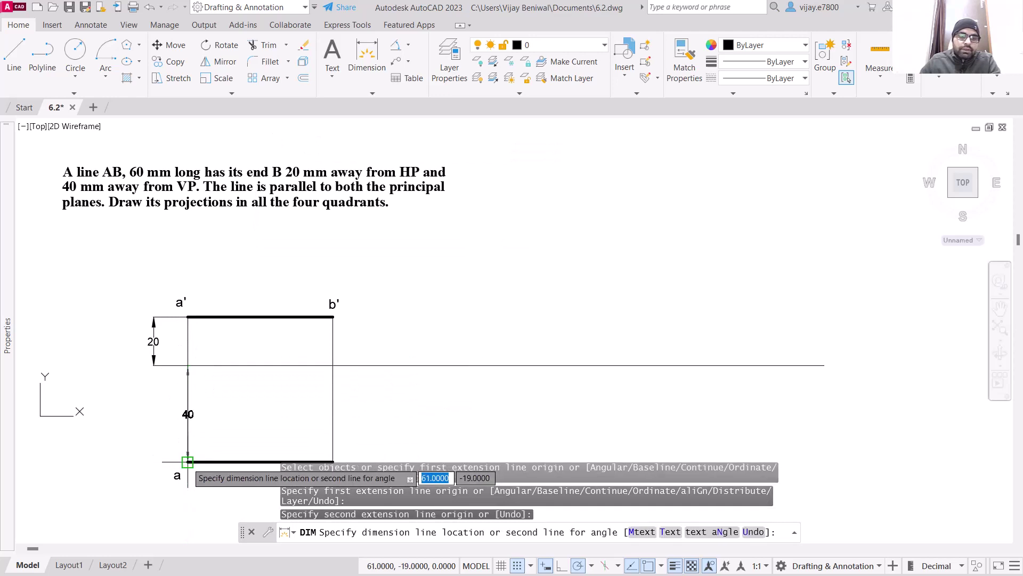
pyautogui.click(154, 451)
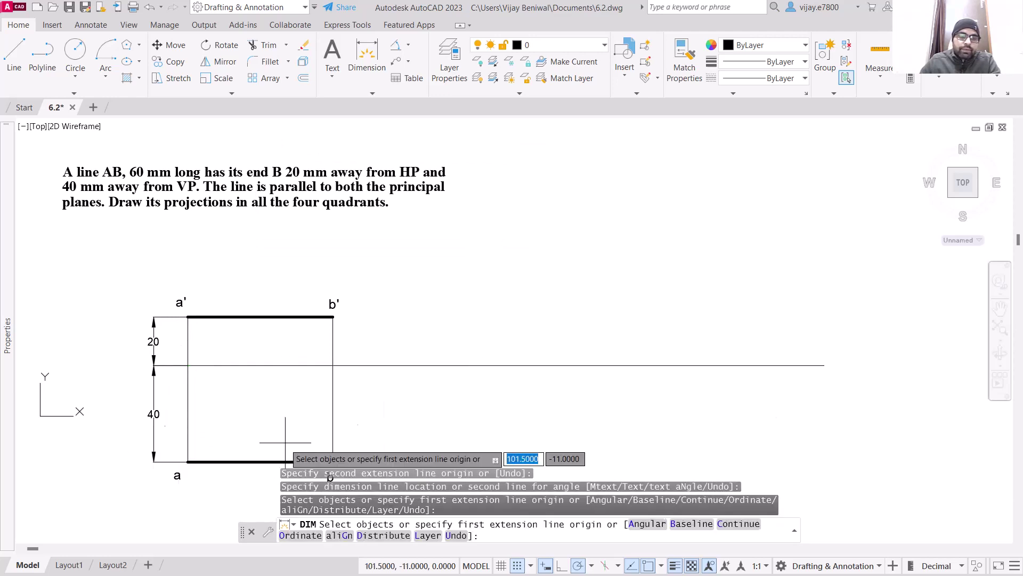
# - Dimension the length of the upper projection line, placing the dimension above the a' and b' labels, and finish dimensioning
pyautogui.press('Return')
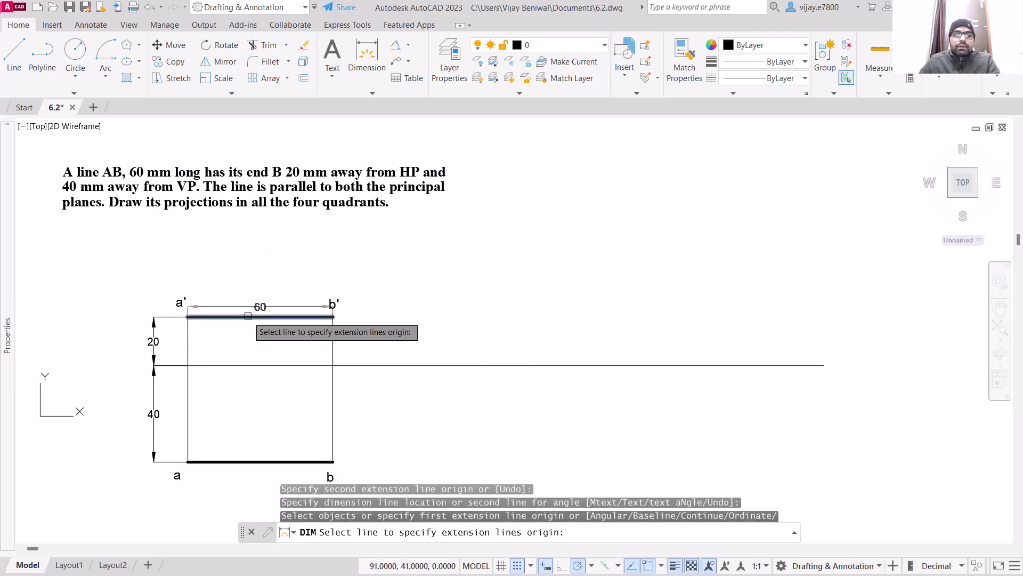
pyautogui.click(247, 319)
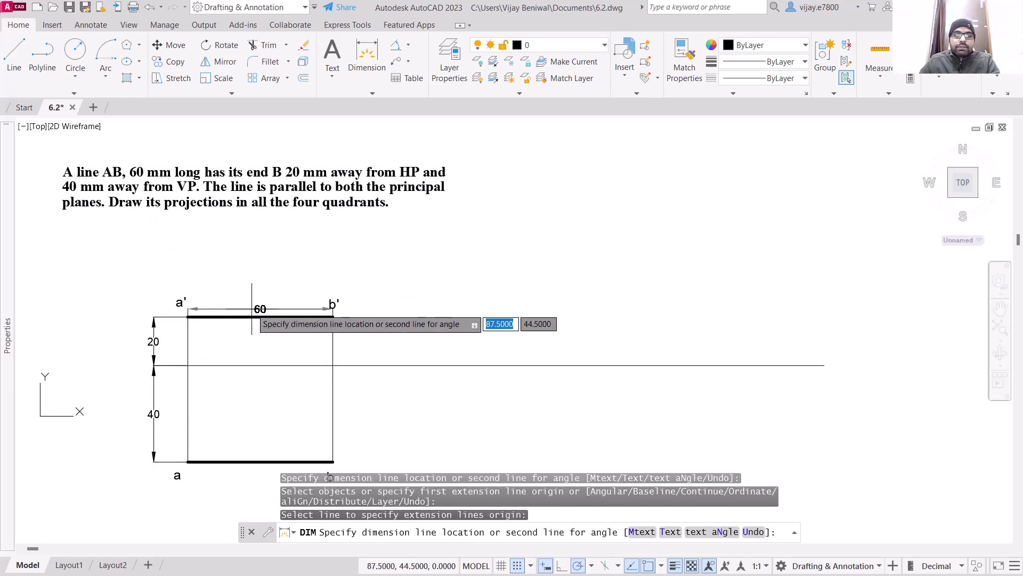
pyautogui.click(249, 274)
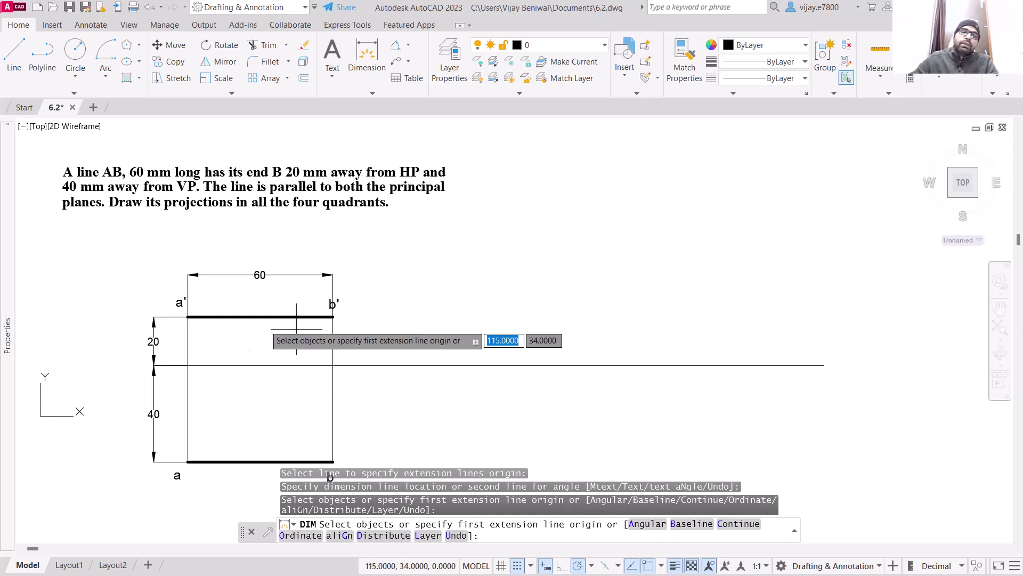
pyautogui.press('Return')
# - Copy the a' label to the left of the reference line and change the copy's text to X
pyautogui.click(179, 300)
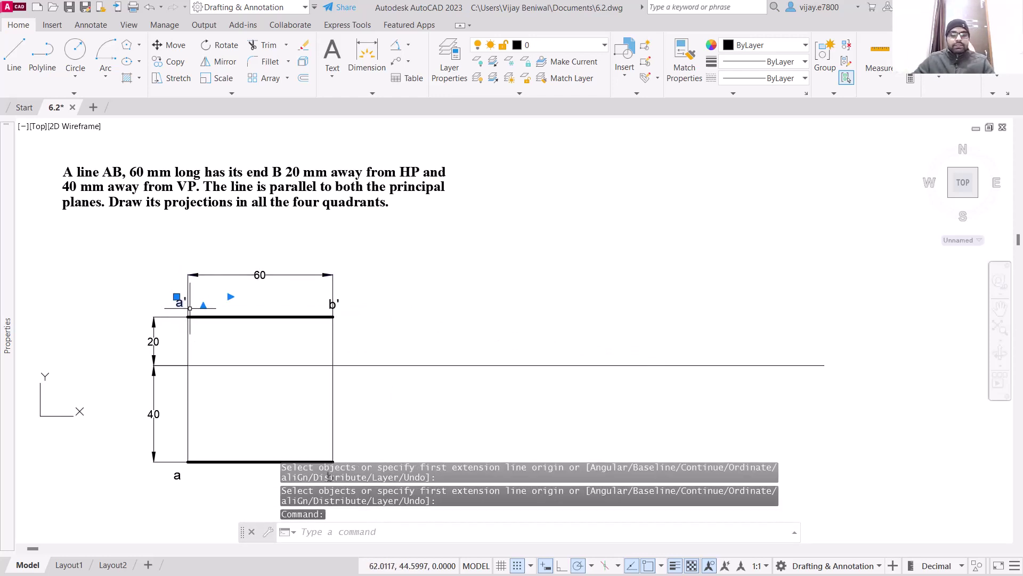
pyautogui.hotkey('ctrl', 'c')
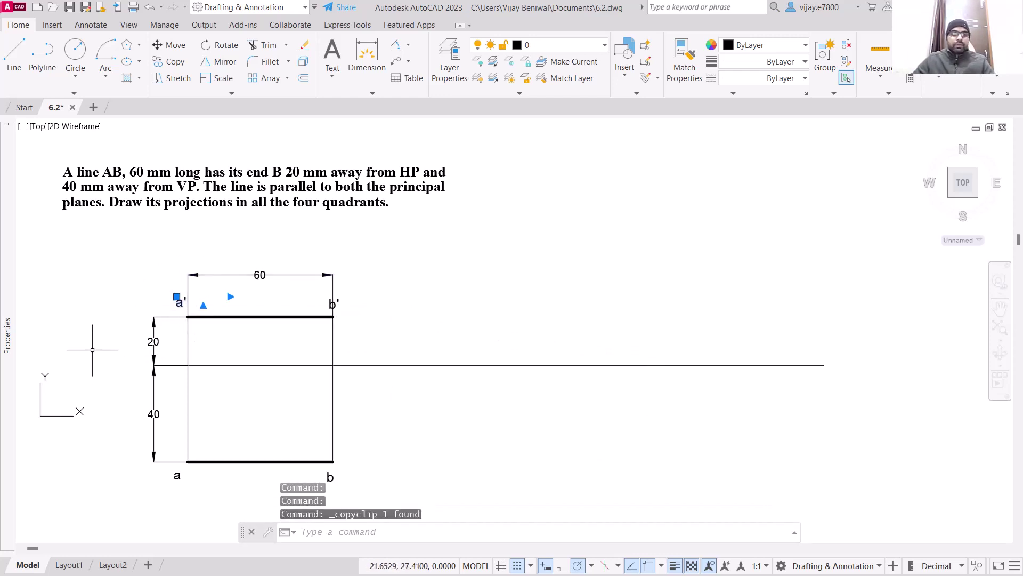
pyautogui.click(92, 352)
pyautogui.press('Escape')
pyautogui.hotkey('ctrl', 'v')
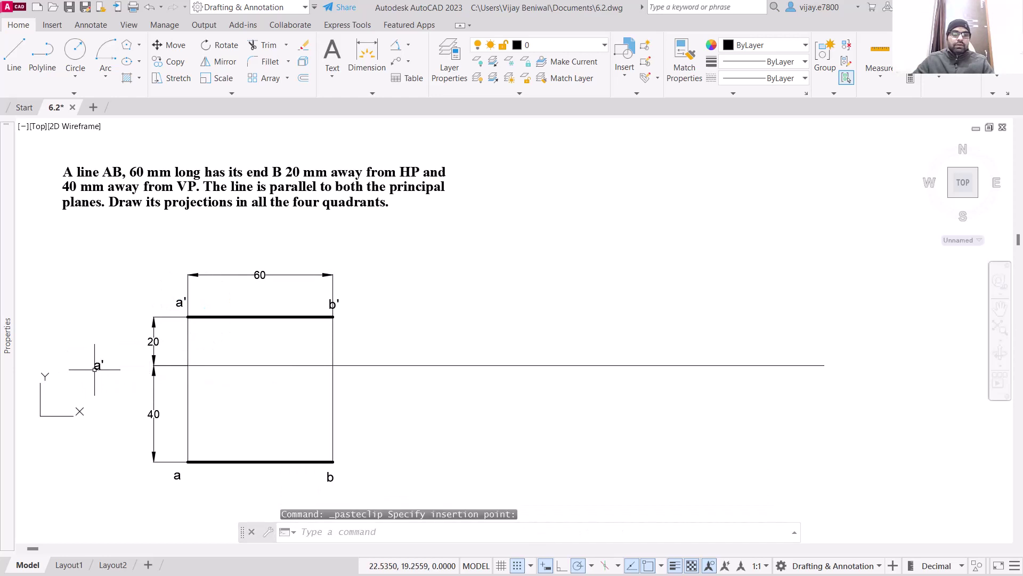
pyautogui.click(101, 365)
pyautogui.doubleClick(120, 369)
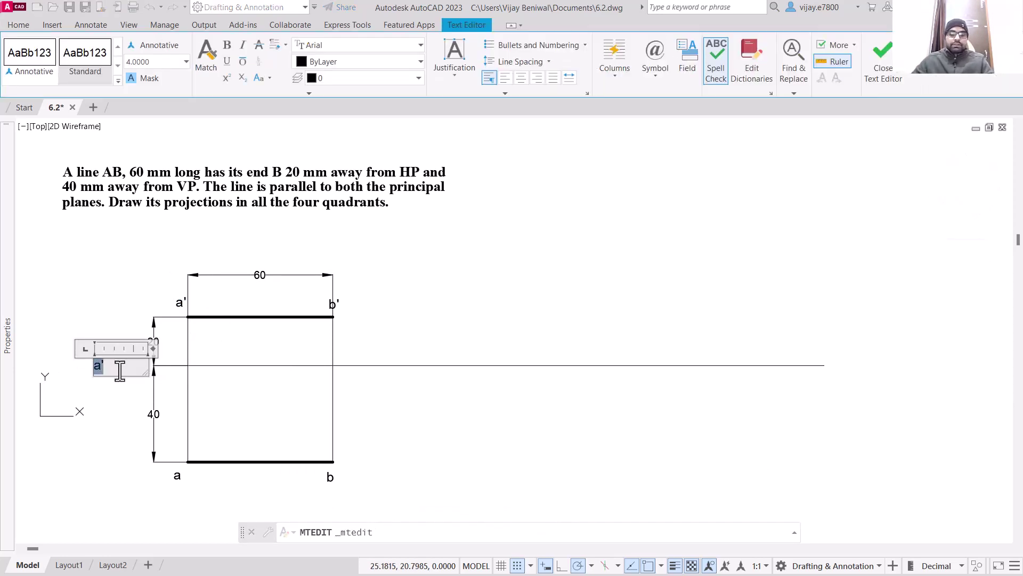
pyautogui.write('X')
pyautogui.click(98, 433)
# - Move the X label horizontally closer to the left end of the reference line
pyautogui.click(99, 365)
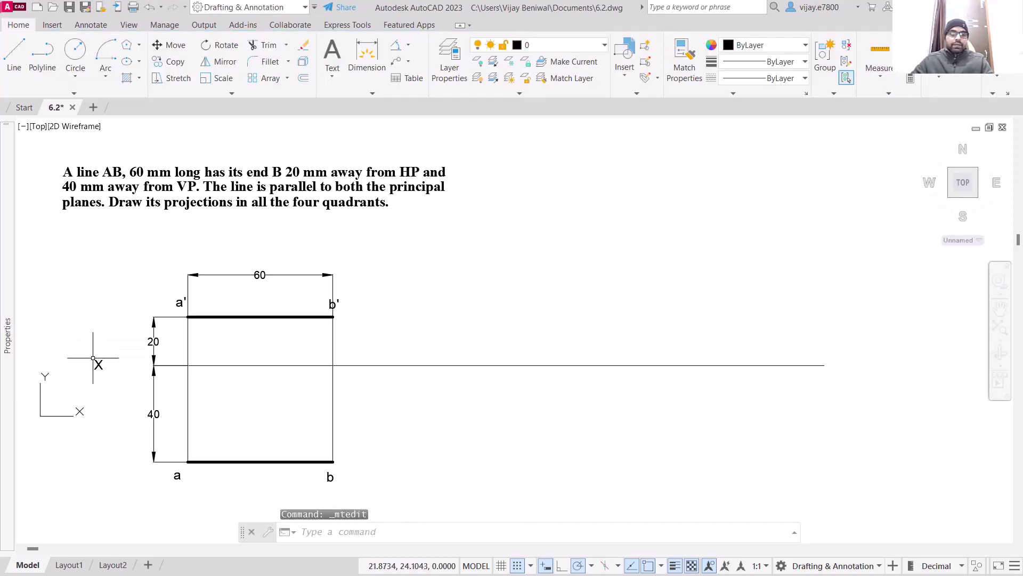
pyautogui.click(95, 358)
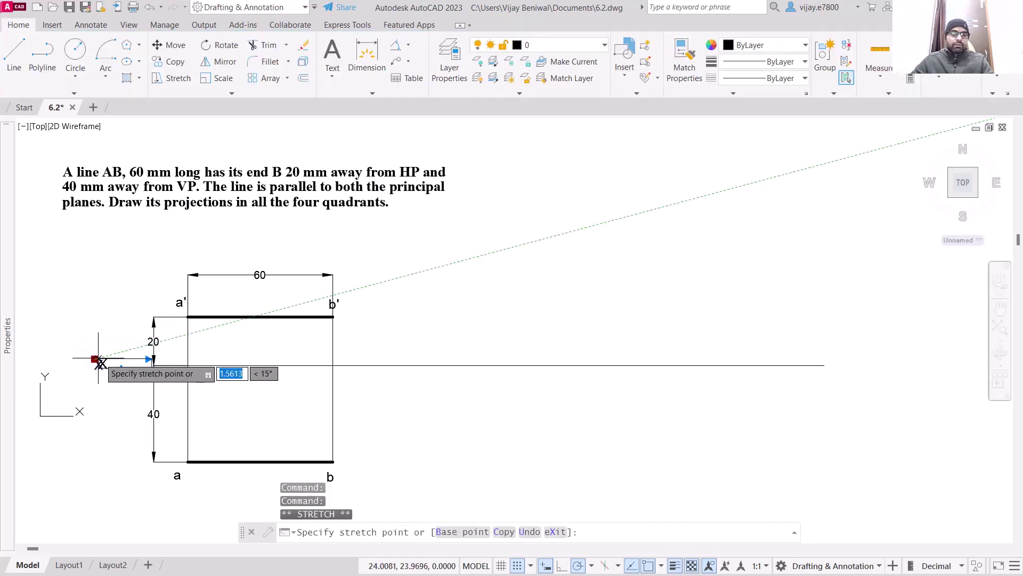
pyautogui.click(127, 358)
# - Copy the X label to the right end of the reference line and change the copy's text to Y
pyautogui.hotkey('ctrl', 'c')
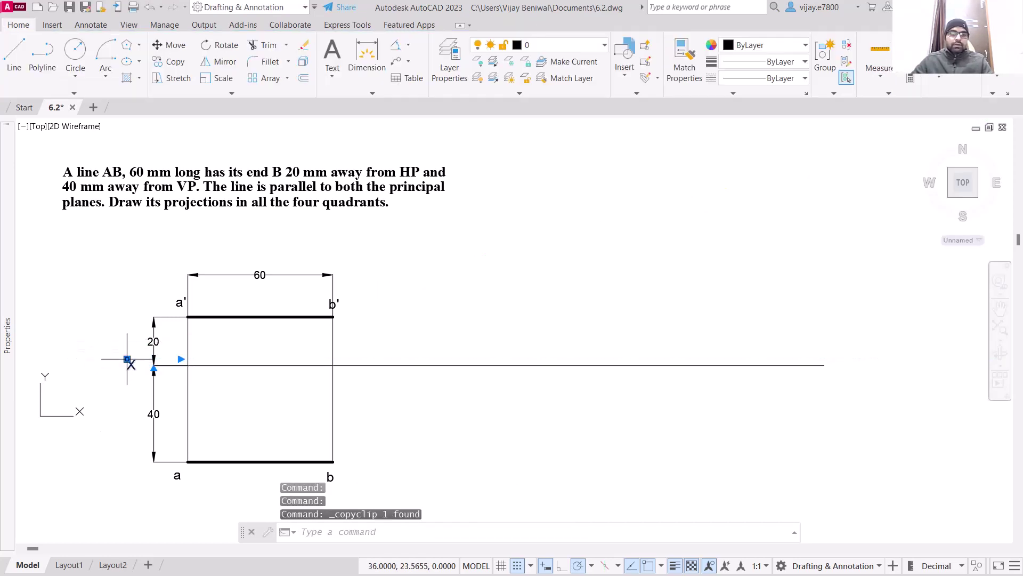
pyautogui.click(839, 358)
pyautogui.press('Escape')
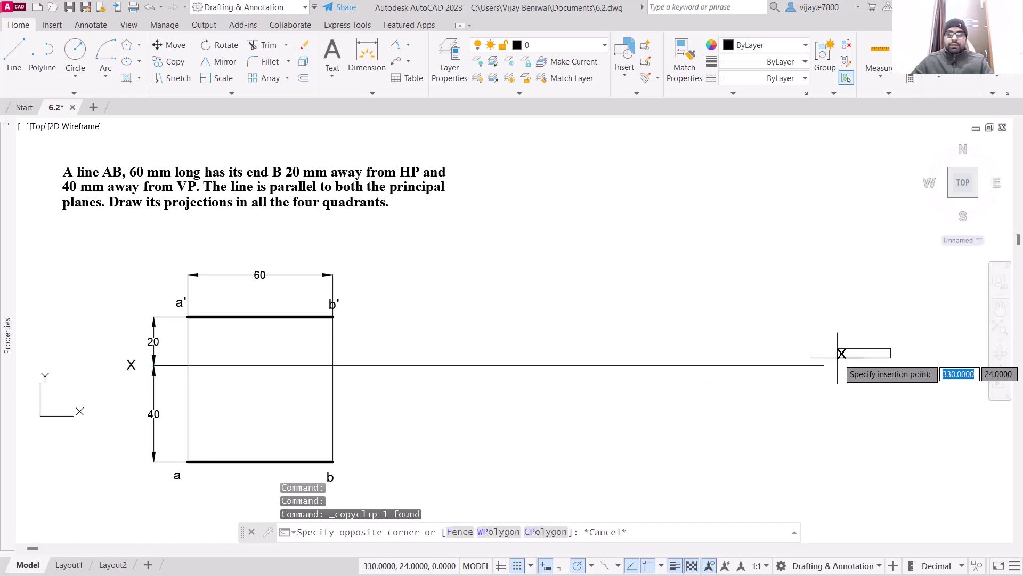
pyautogui.hotkey('ctrl', 'v')
pyautogui.click(840, 362)
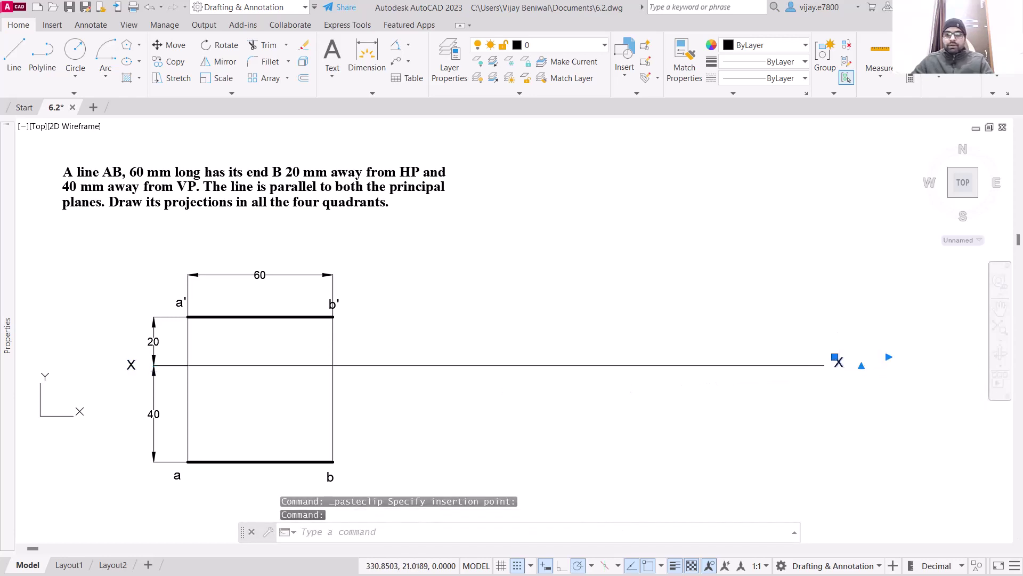
pyautogui.doubleClick(840, 362)
pyautogui.write('Y')
pyautogui.click(792, 265)
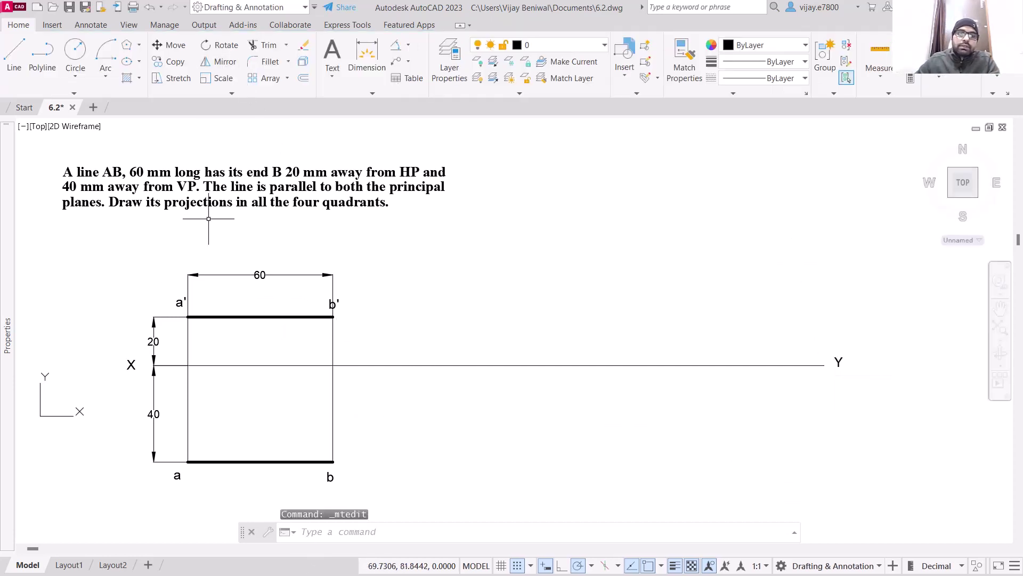
# - Copy the X label above the horizontal length dimension and change the copy's text to FIRST QUADRANT
pyautogui.click(128, 361)
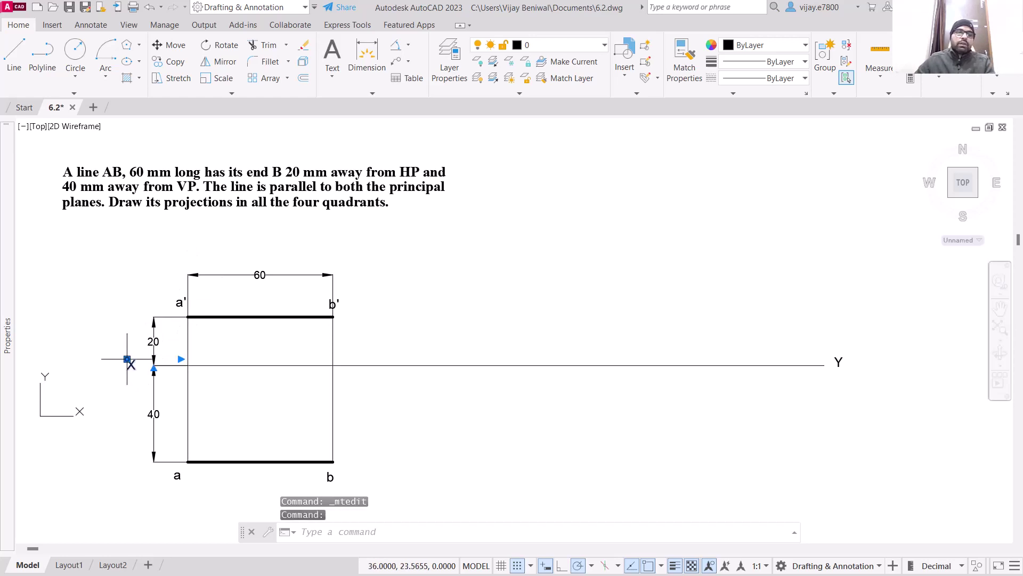
pyautogui.hotkey('ctrl', 'c')
pyautogui.click(209, 229)
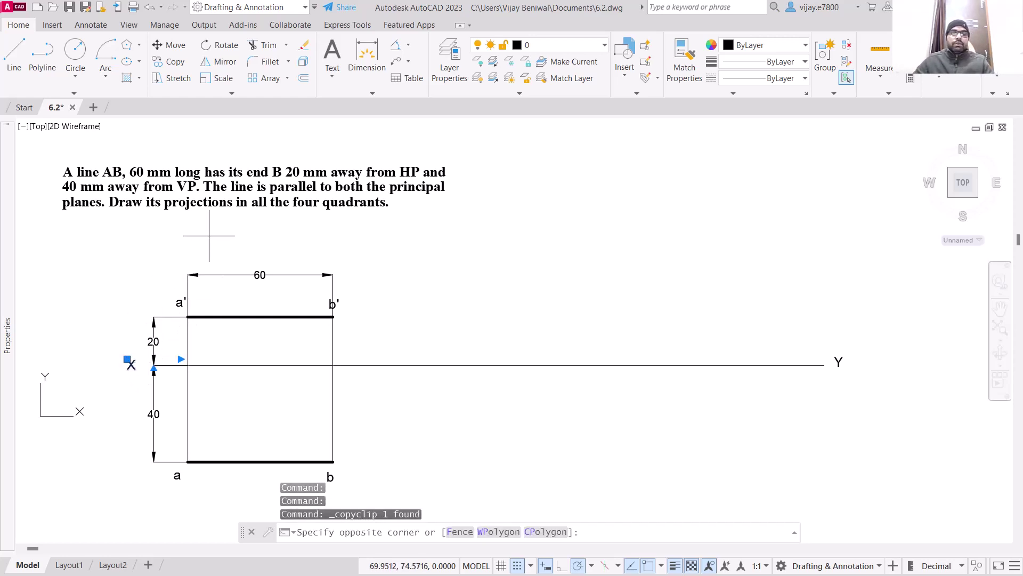
pyautogui.hotkey('ctrl', 'v')
pyautogui.click(214, 246)
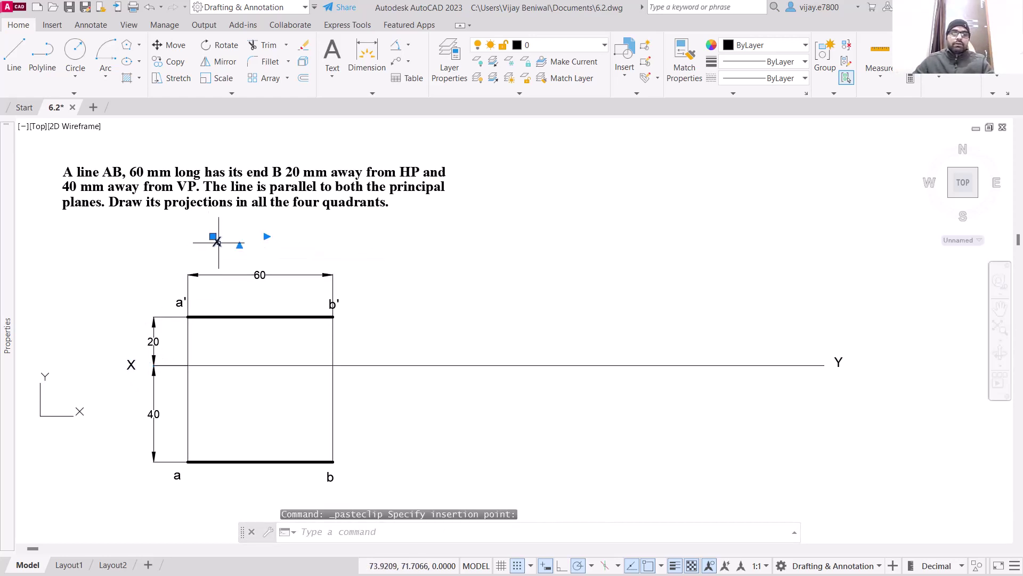
pyautogui.doubleClick(216, 242)
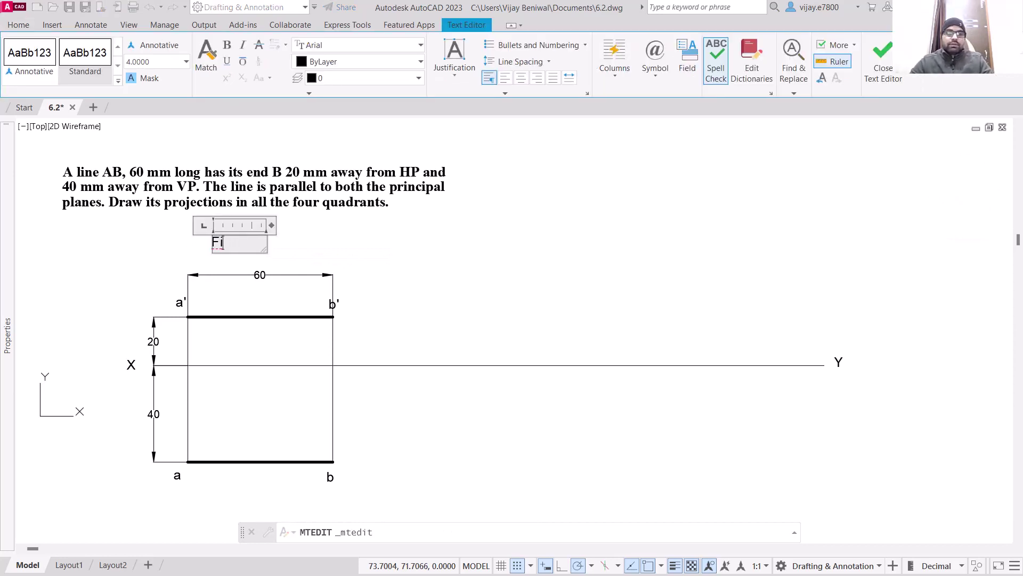
pyautogui.press('capslock')
pyautogui.write('FIRST')
pyautogui.press('Return')
pyautogui.write('QUADRANT')
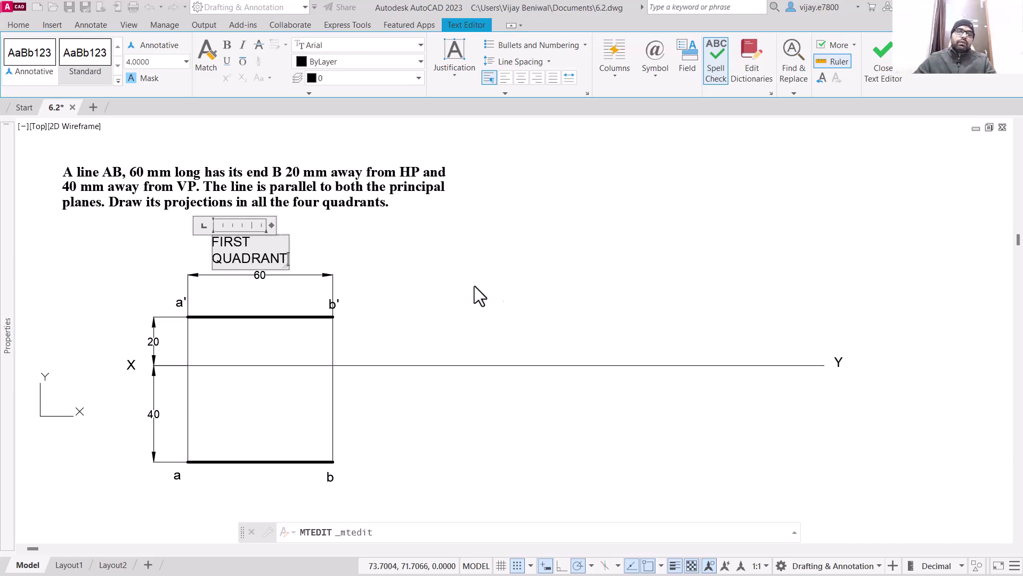
# - Widen the FIRST QUADRANT text frame so the title fits on a single line
pyautogui.moveTo(285, 267); pyautogui.dragTo(345, 260)
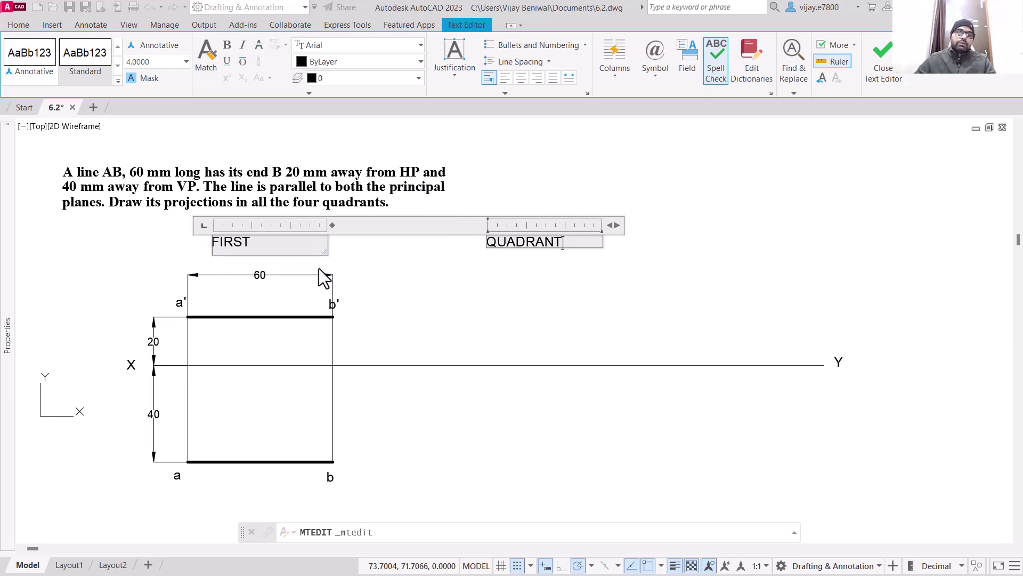
pyautogui.hotkey('ctrl', 'z')
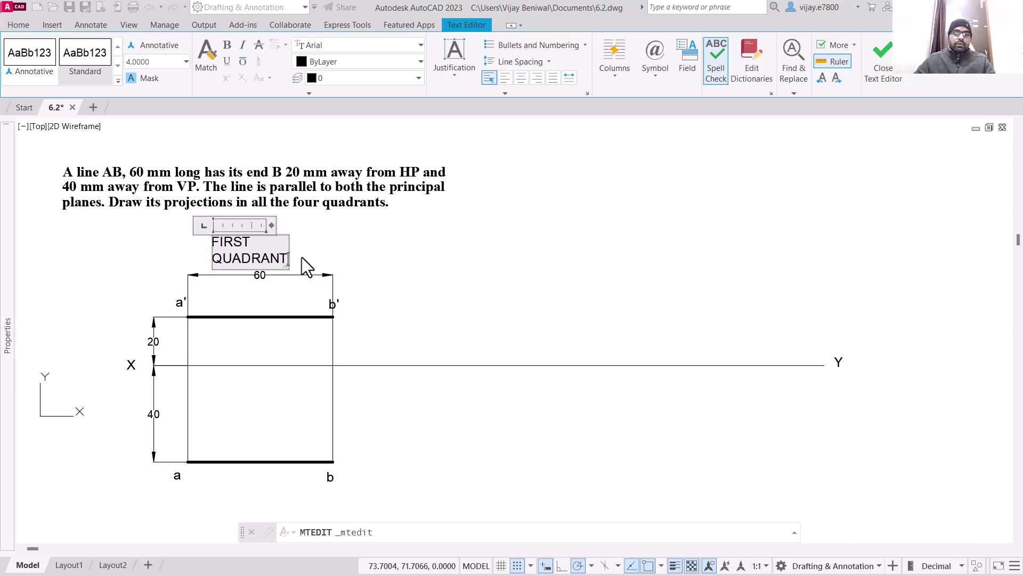
pyautogui.click(301, 261)
pyautogui.click(266, 236)
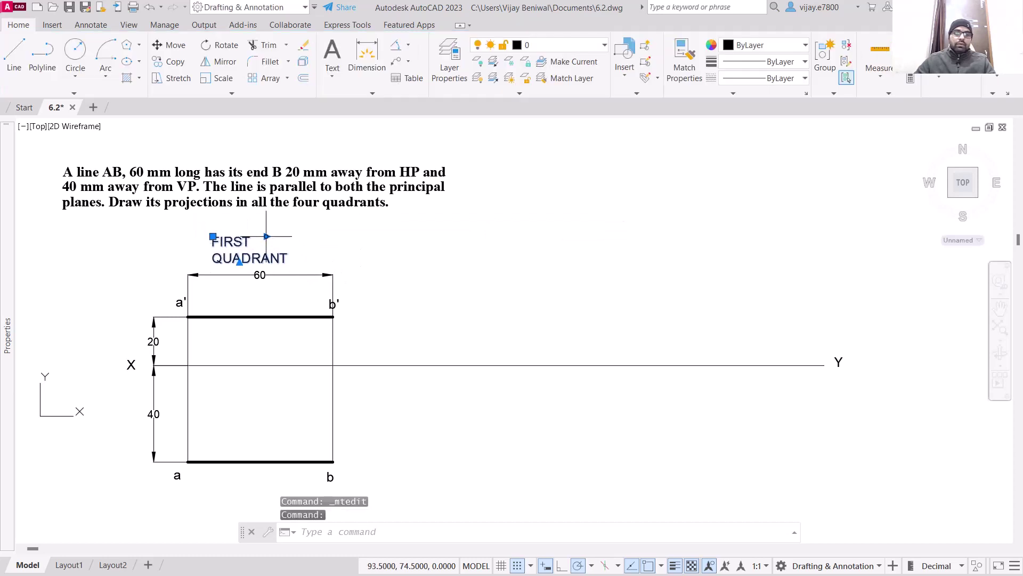
pyautogui.click(266, 236)
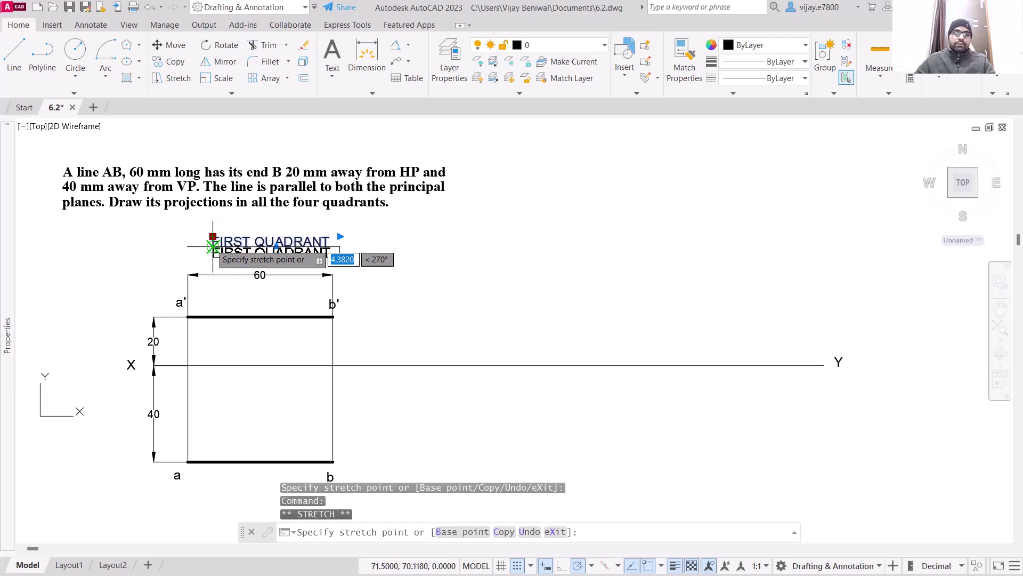
# - Copy the FIRST QUADRANT title to the empty area above the right half of the reference line
pyautogui.hotkey('ctrl', 'c')
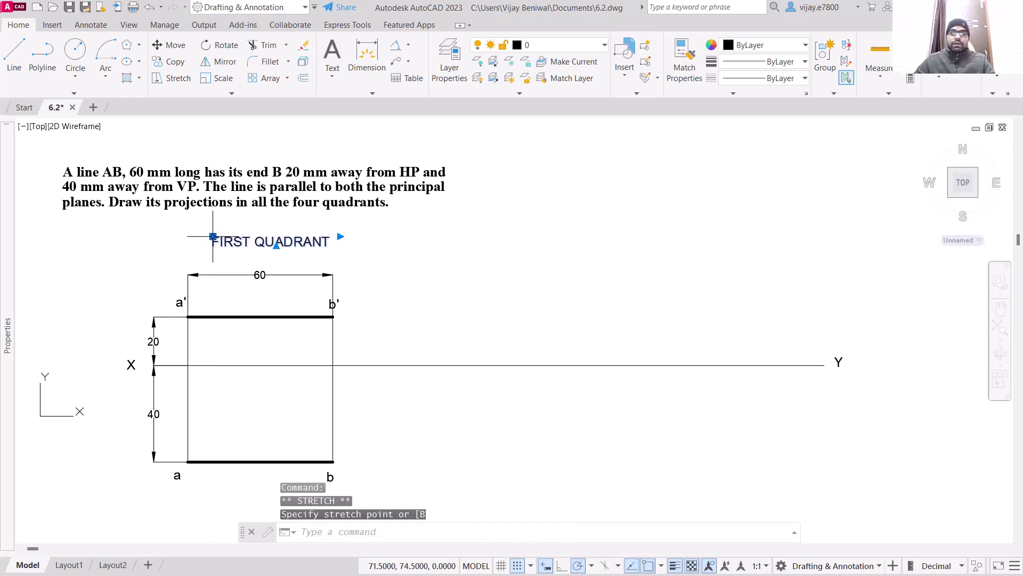
pyautogui.click(212, 236)
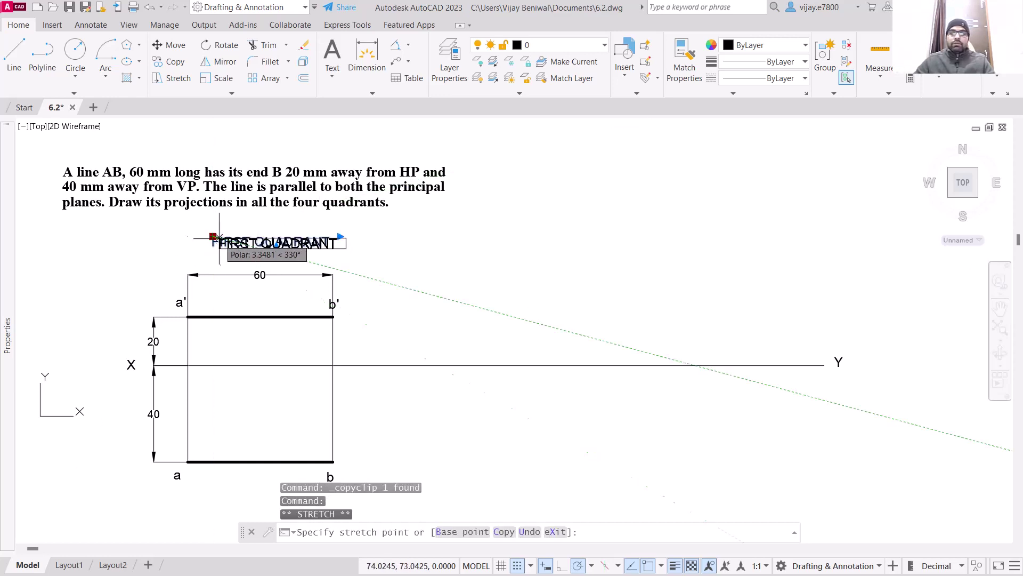
pyautogui.press('Escape')
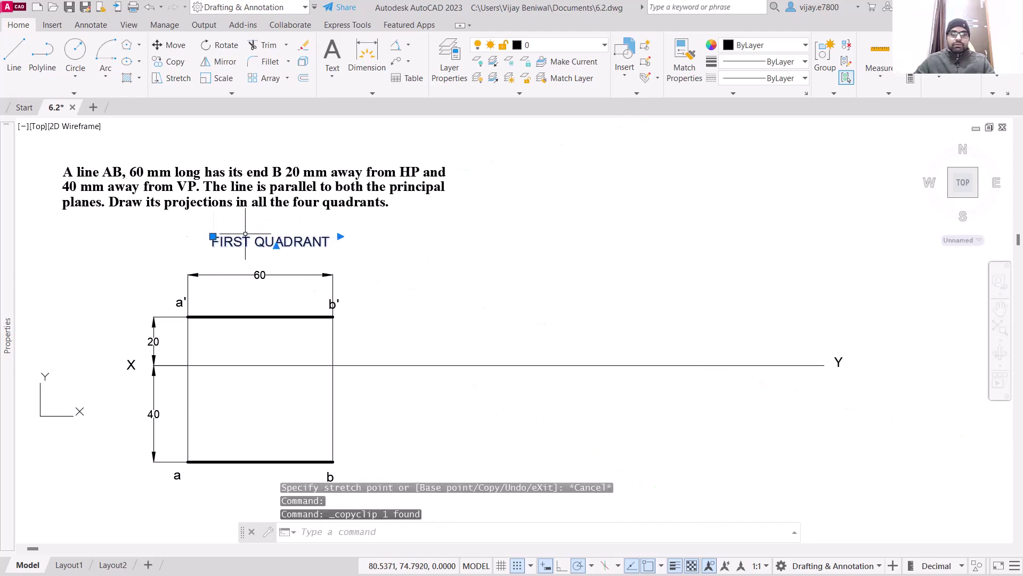
pyautogui.hotkey('ctrl', 'v')
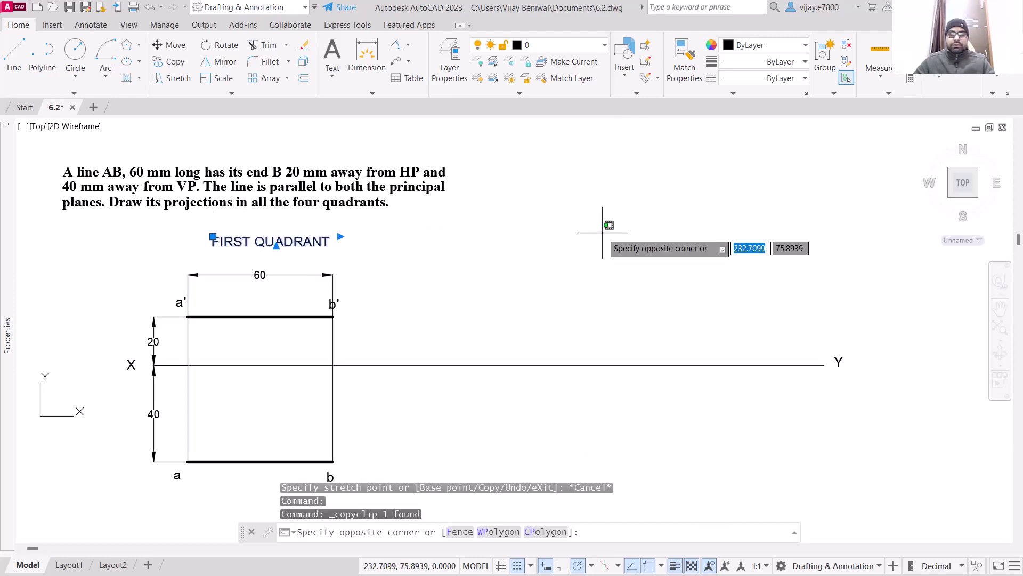
pyautogui.click(596, 198)
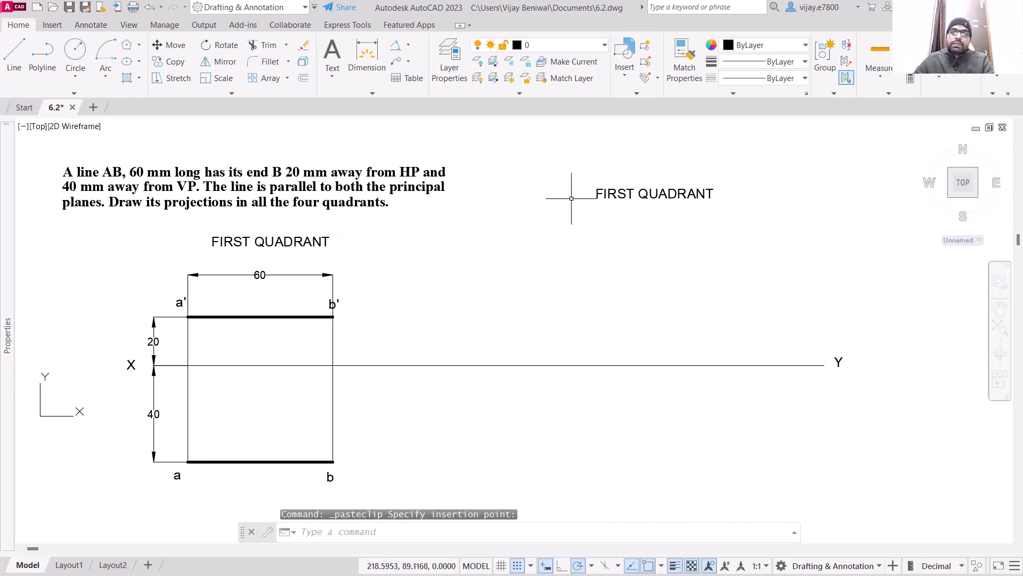
# - Change the copied title's text to SECOND QUADRANT
pyautogui.doubleClick(597, 195)
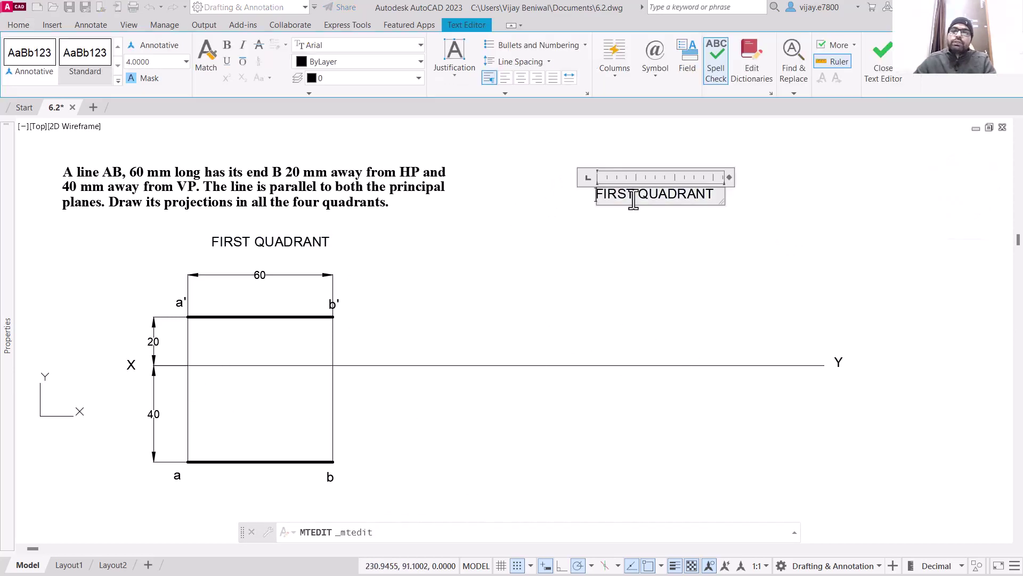
pyautogui.moveTo(633, 193); pyautogui.dragTo(599, 202)
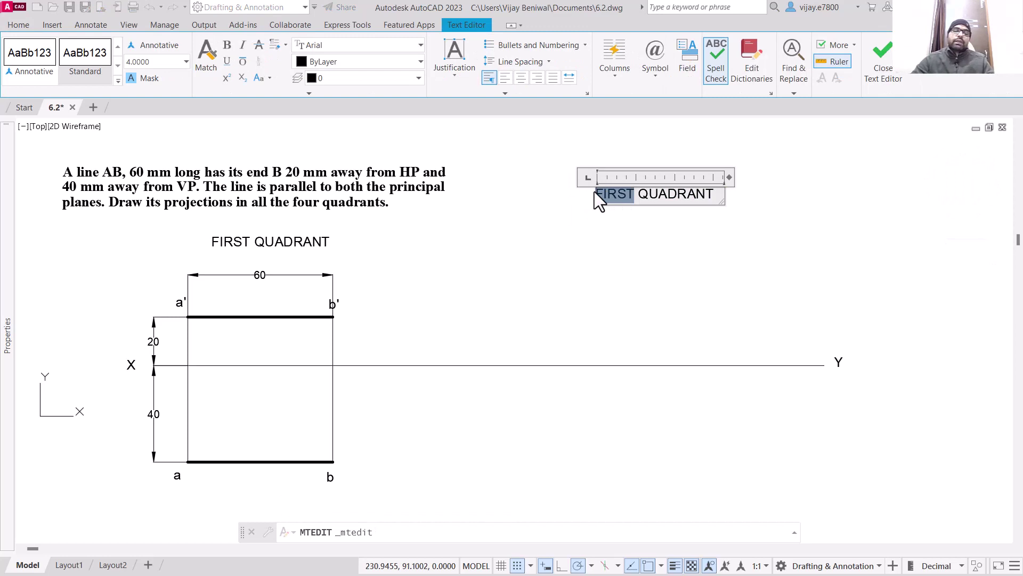
pyautogui.write('SECOND')
pyautogui.press('BackSpace')
pyautogui.press('BackSpace')
pyautogui.press('BackSpace')
pyautogui.press('BackSpace')
pyautogui.press('BackSpace')
pyautogui.press('BackSpace')
pyautogui.write('SECO')
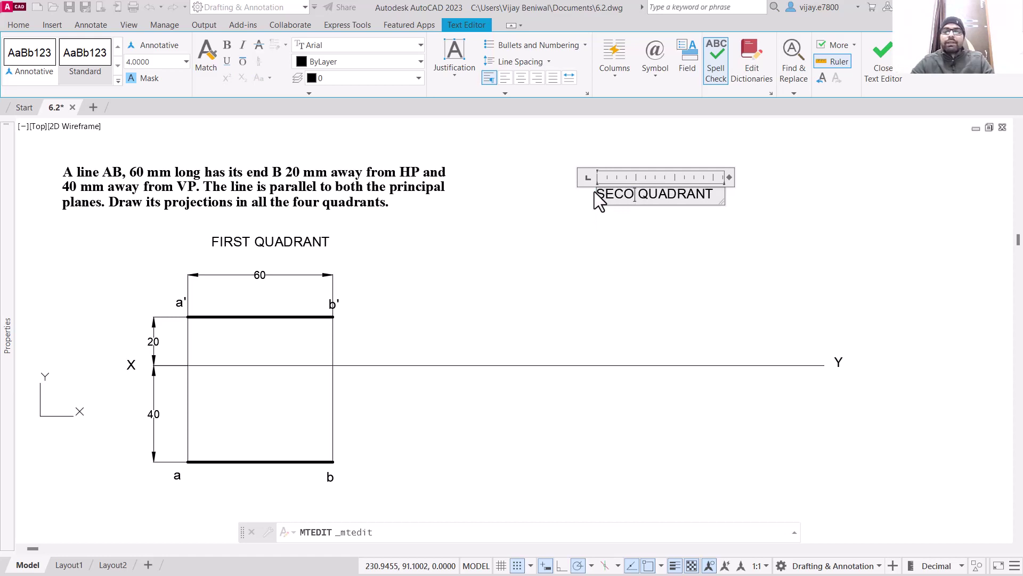
pyautogui.write('ND')
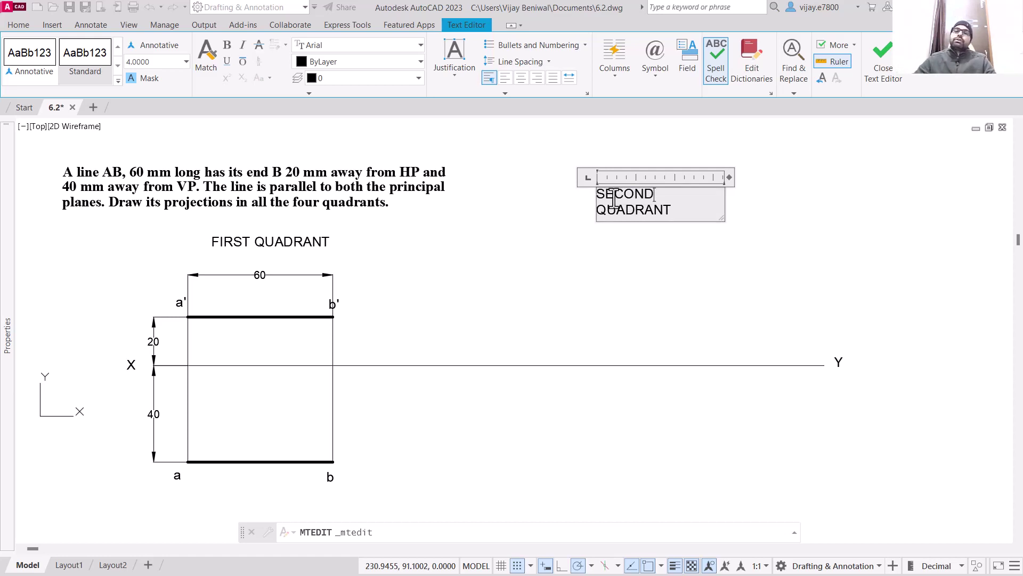
pyautogui.click(725, 263)
# - Widen the SECOND QUADRANT text frame so the title fits on a single line
pyautogui.click(588, 163)
pyautogui.click(636, 211)
pyautogui.click(637, 211)
pyautogui.click(724, 188)
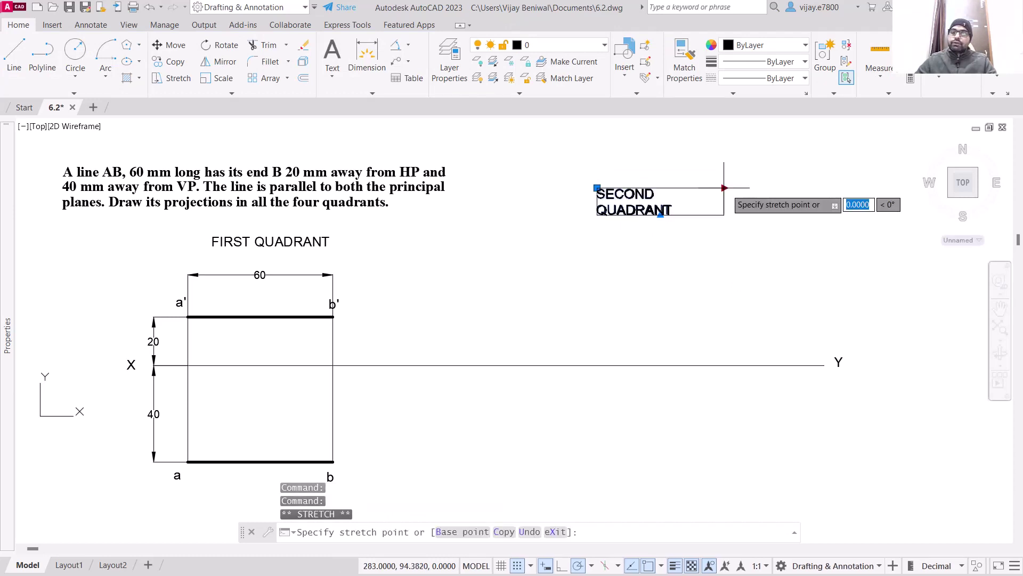
pyautogui.click(764, 188)
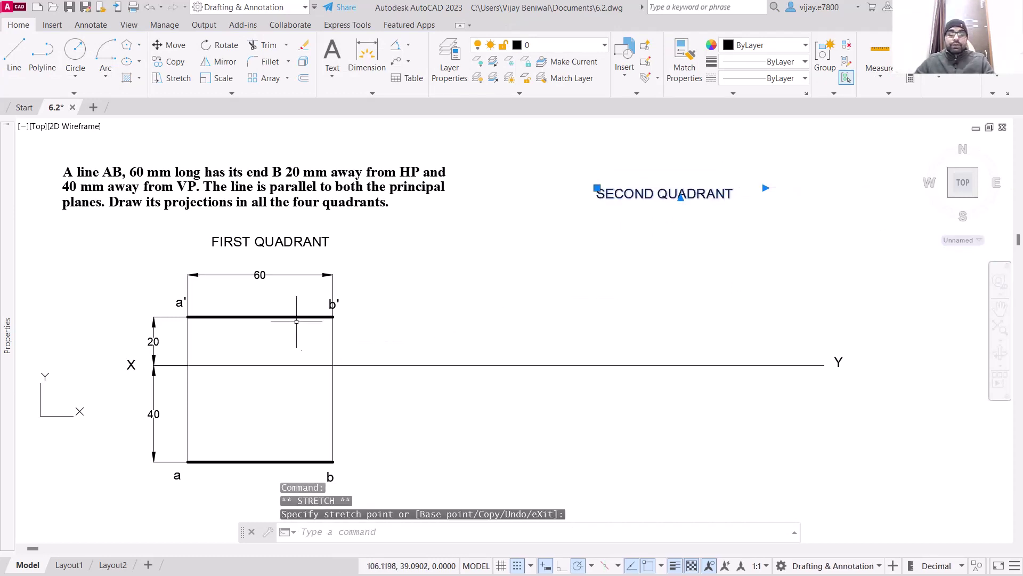
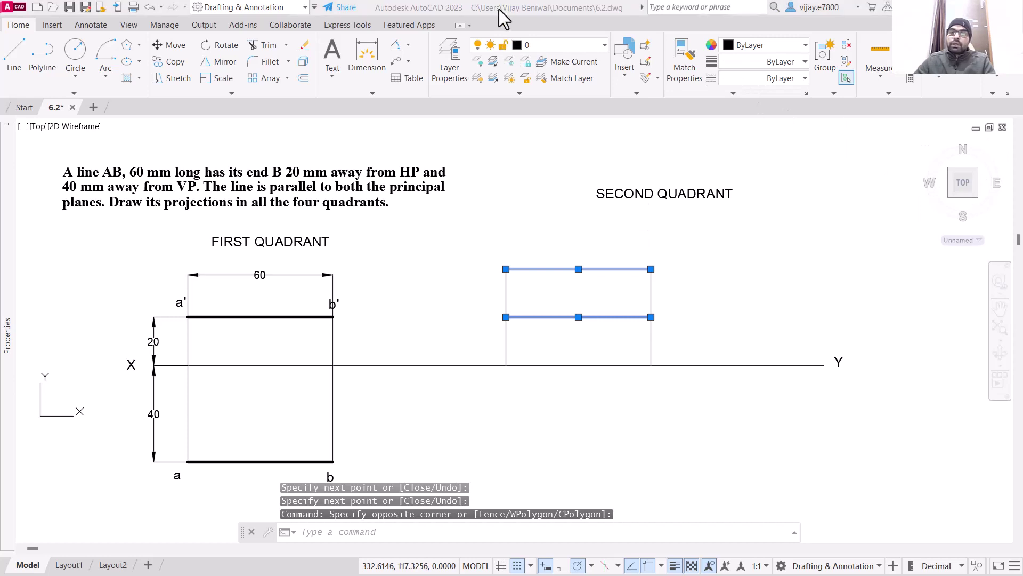
# - Set the lineweight of the two horizontal second-quadrant lines to 0.40 mm
pyautogui.click(785, 63)
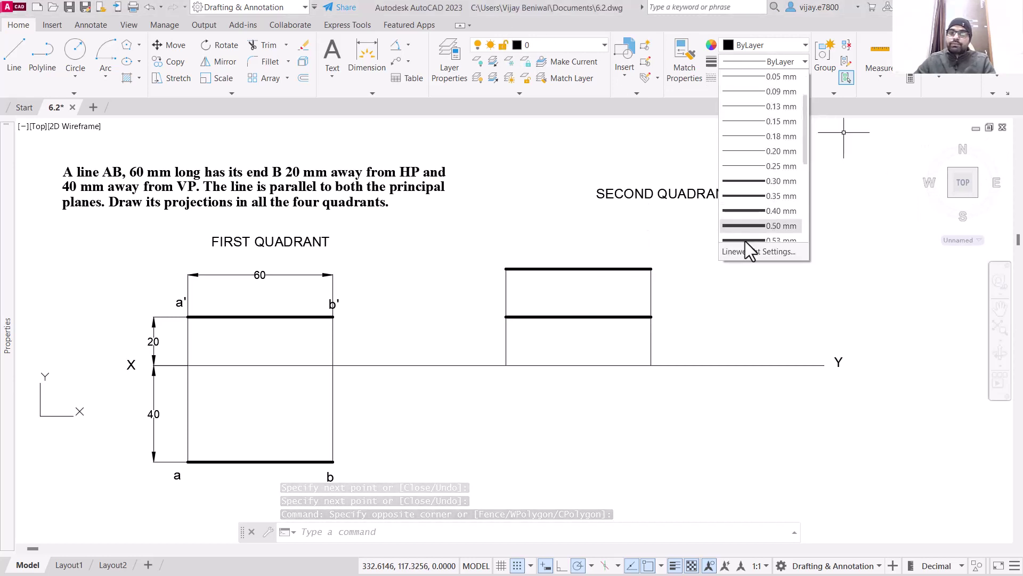
pyautogui.click(750, 210)
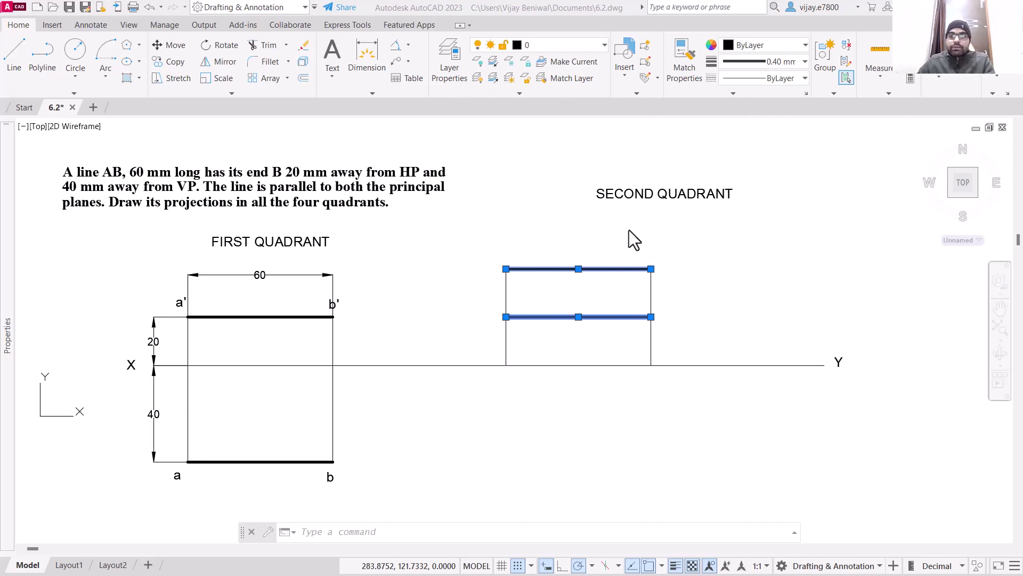
pyautogui.click(491, 207)
pyautogui.press('Escape')
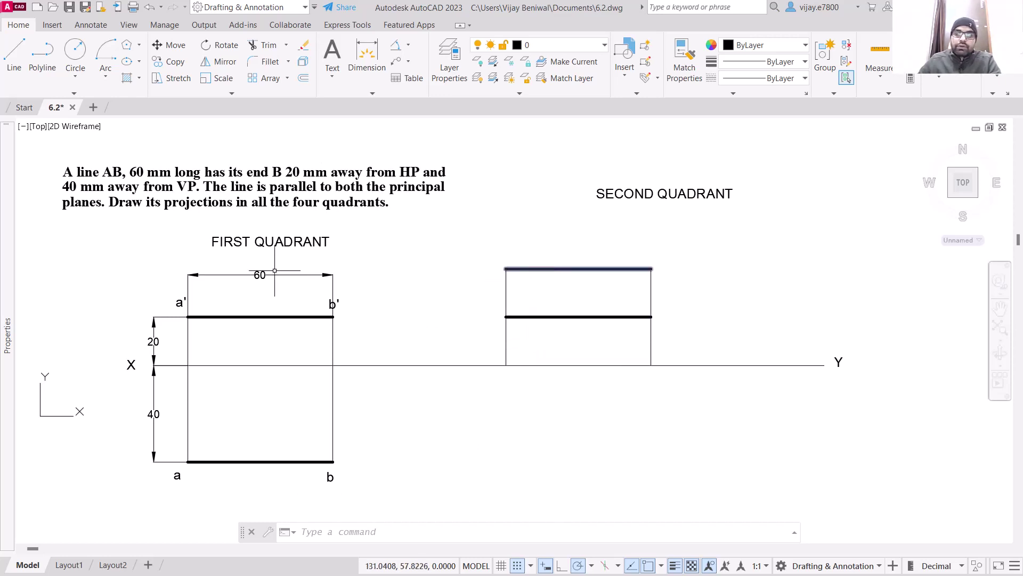
pyautogui.click(178, 302)
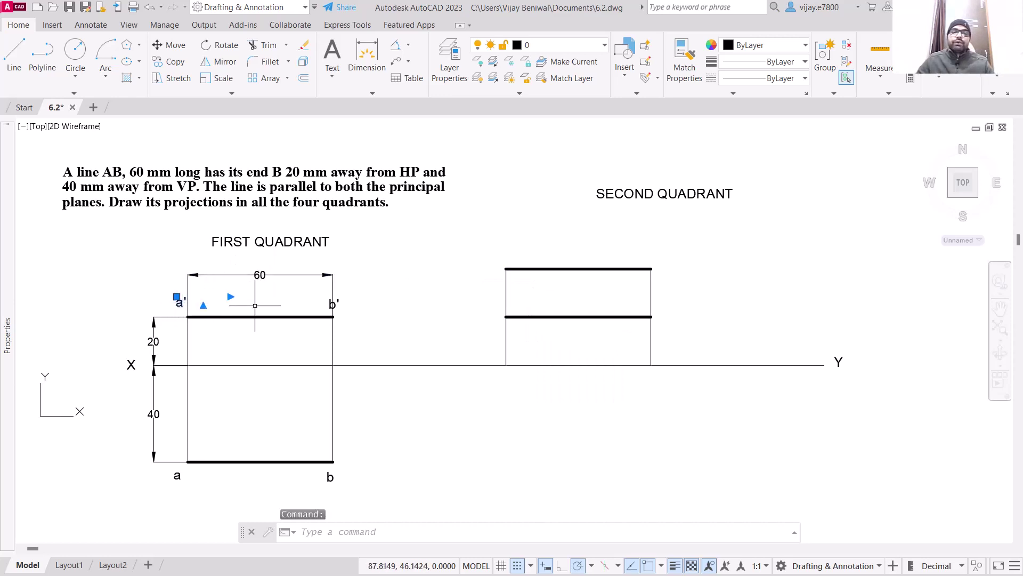
pyautogui.click(332, 305)
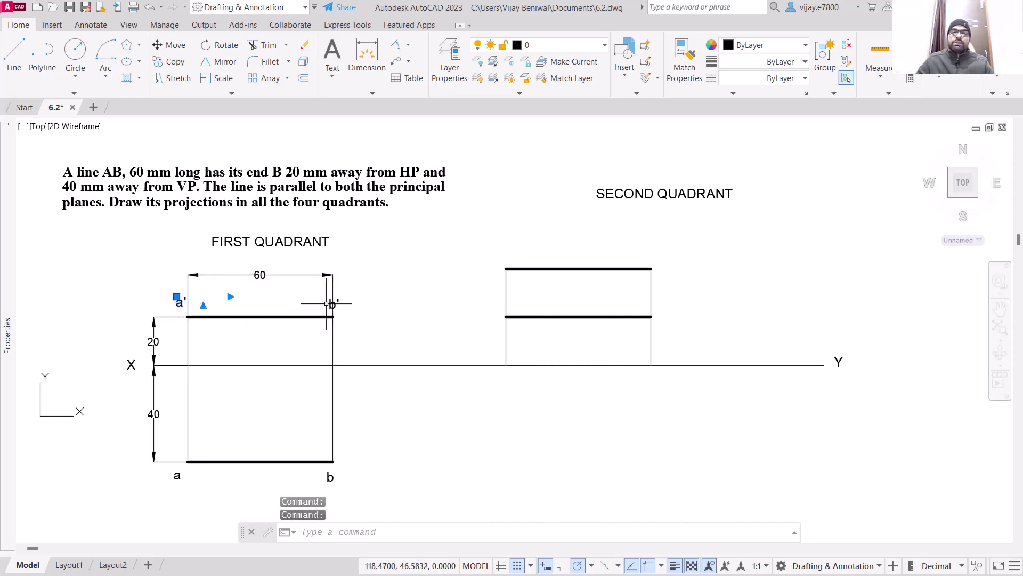
pyautogui.click(333, 303)
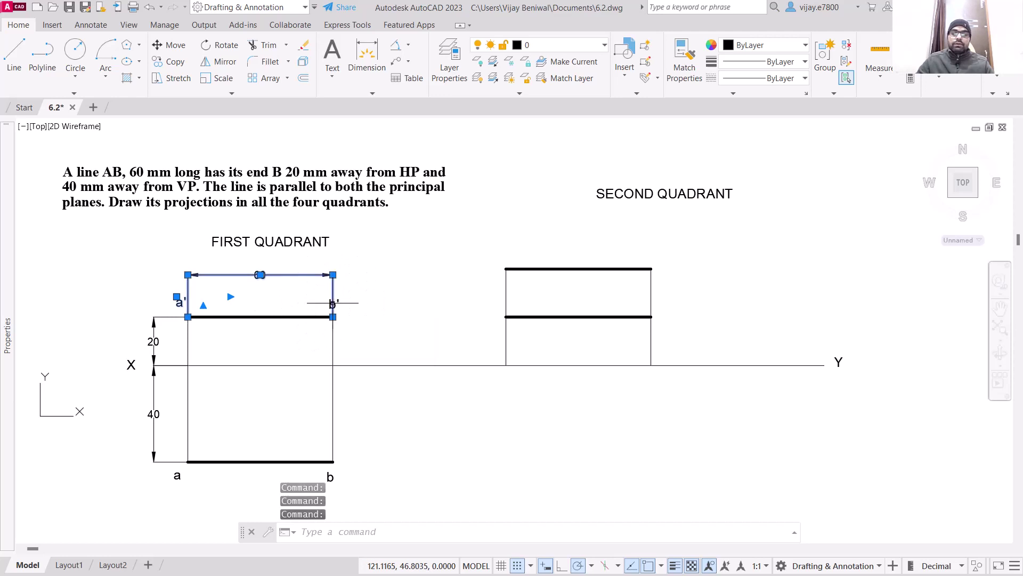
pyautogui.press('Escape')
# - Move the first-quadrant b' label clear of the vertical projector, just to its right above the end of line a'b'
pyautogui.click(332, 304)
pyautogui.scroll(4, 319, 307)
pyautogui.press('Escape')
pyautogui.click(362, 293)
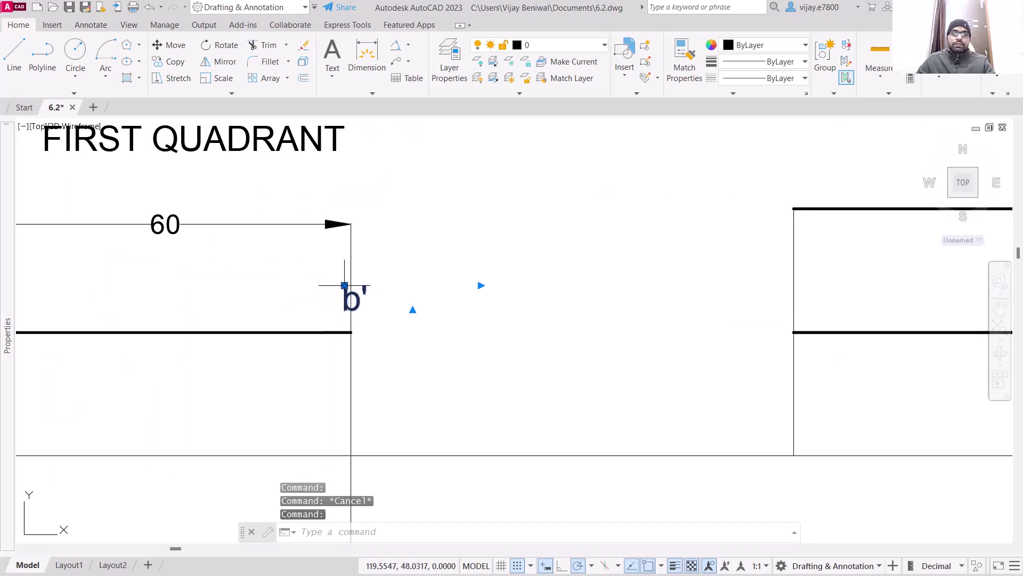
pyautogui.click(344, 285)
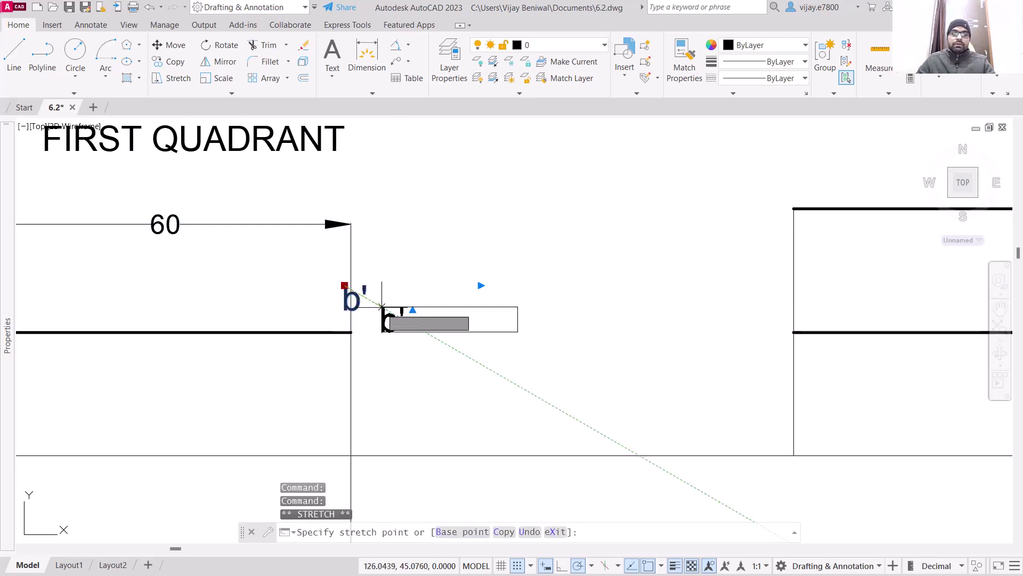
pyautogui.click(375, 294)
# - Copy the a' and b' labels from the first quadrant to the ends of the lower horizontal line in the second quadrant
pyautogui.scroll(-4, 300, 339)
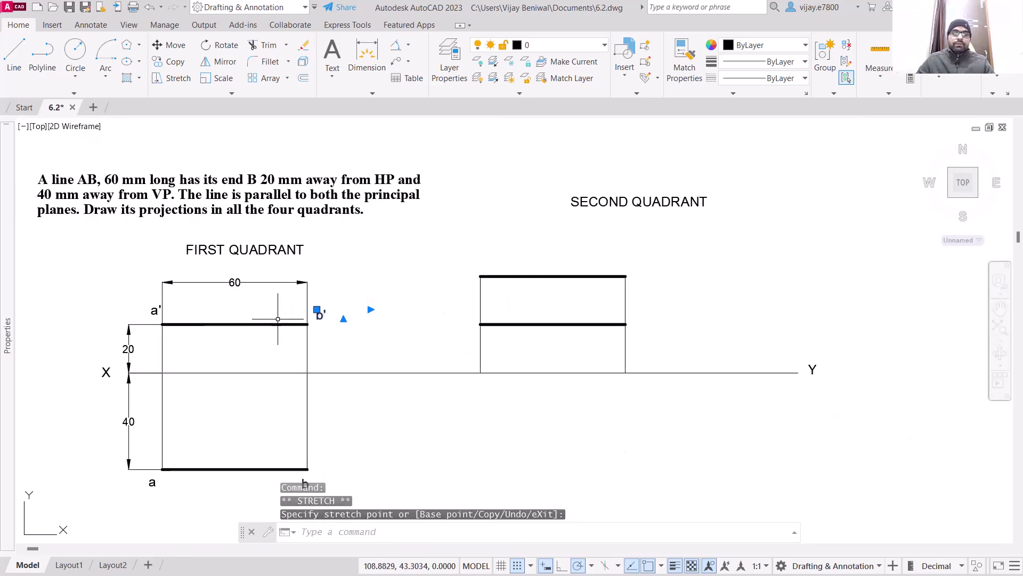
pyautogui.press('Escape')
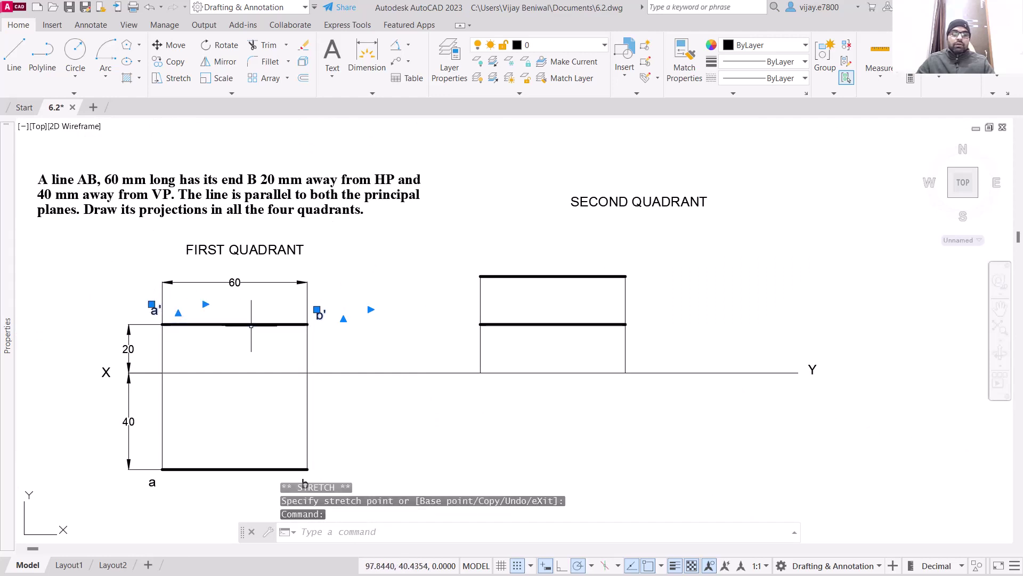
pyautogui.hotkey('ctrl', 'c')
pyautogui.click(455, 321)
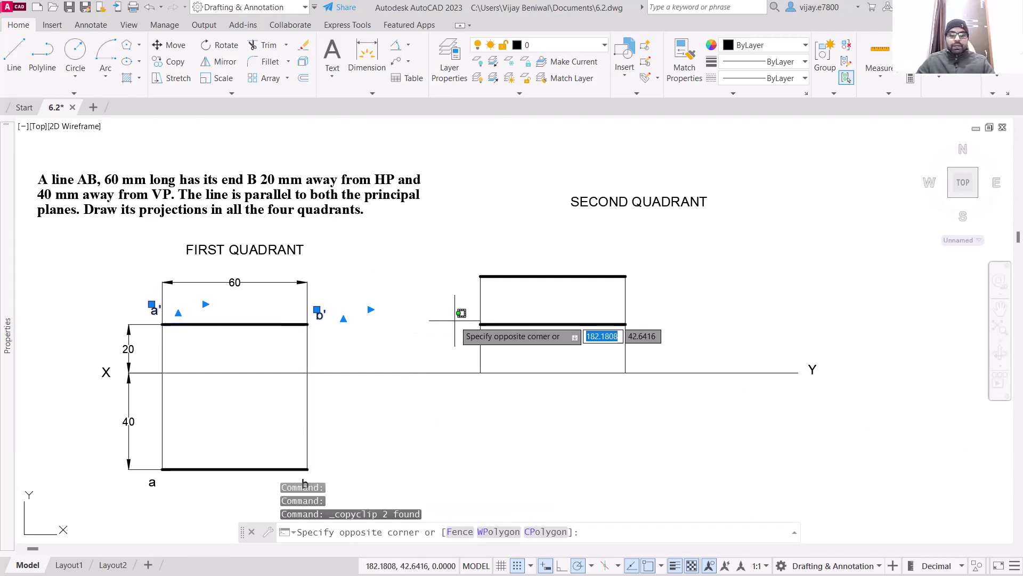
pyautogui.hotkey('ctrl', 'v')
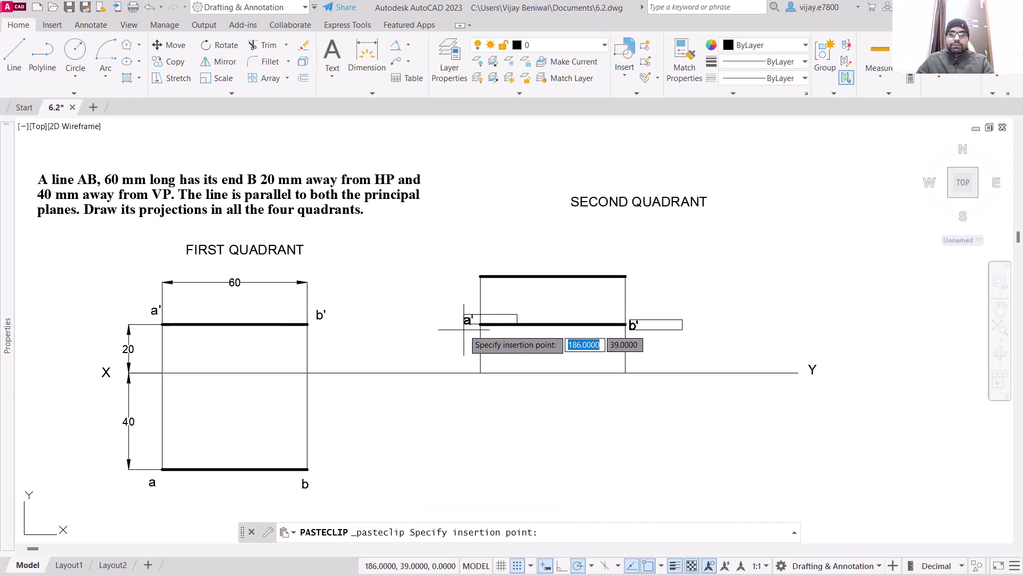
pyautogui.click(463, 332)
# - Shift the second-quadrant b' and a' labels slightly upward so they sit clear beside the ends of the lower line
pyautogui.scroll(4, 652, 330)
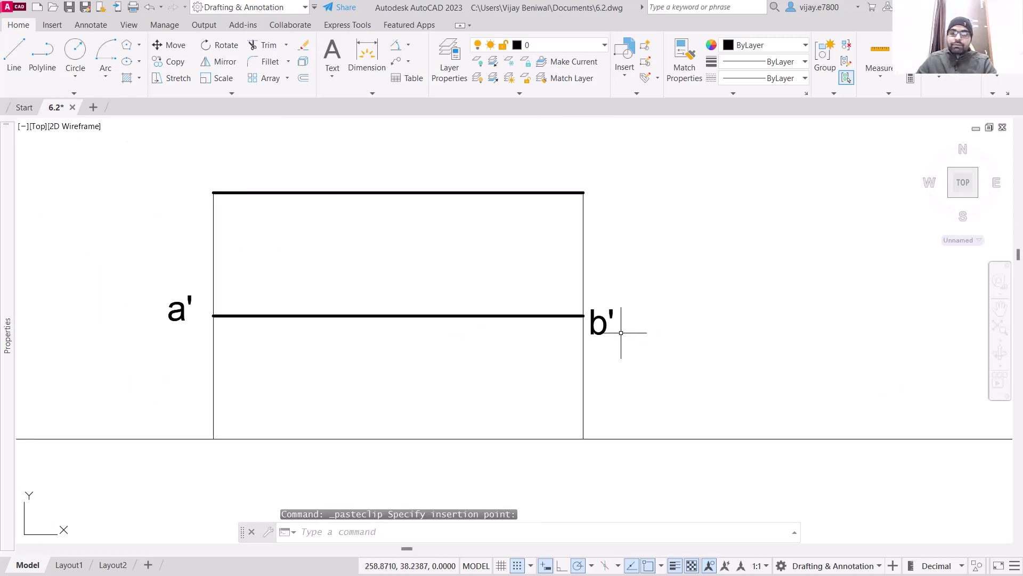
pyautogui.click(591, 309)
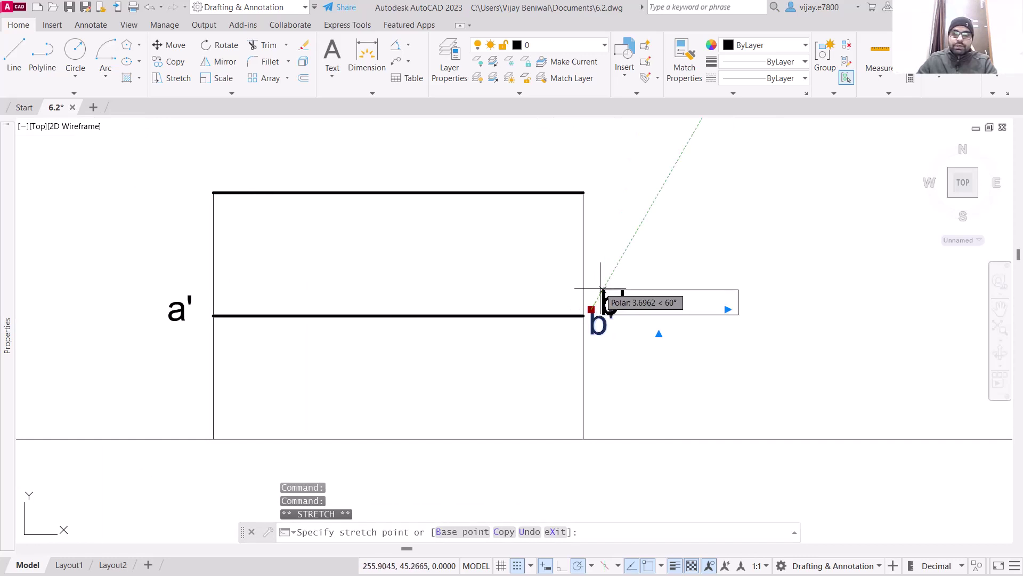
pyautogui.click(606, 282)
pyautogui.click(169, 295)
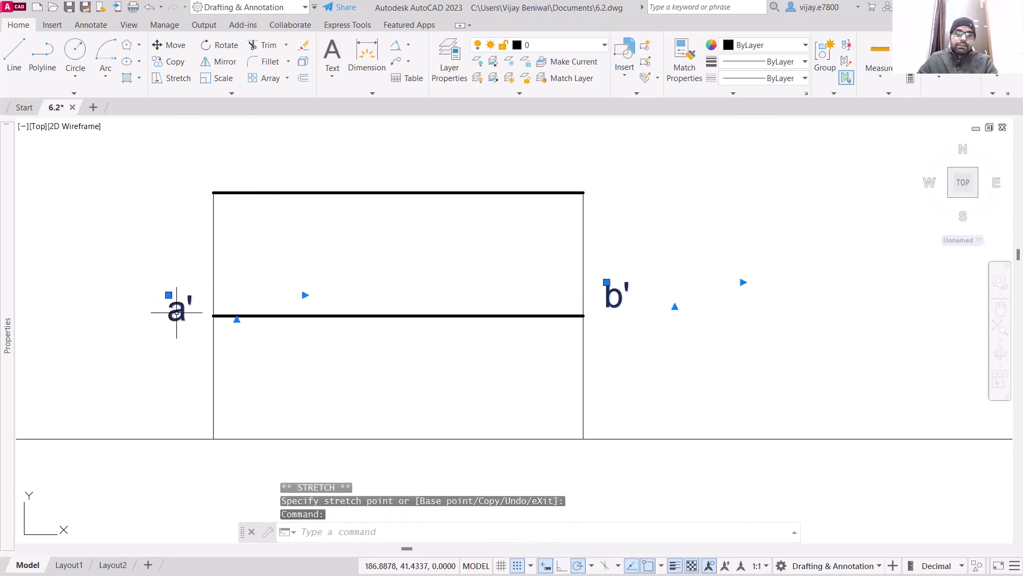
pyautogui.click(168, 295)
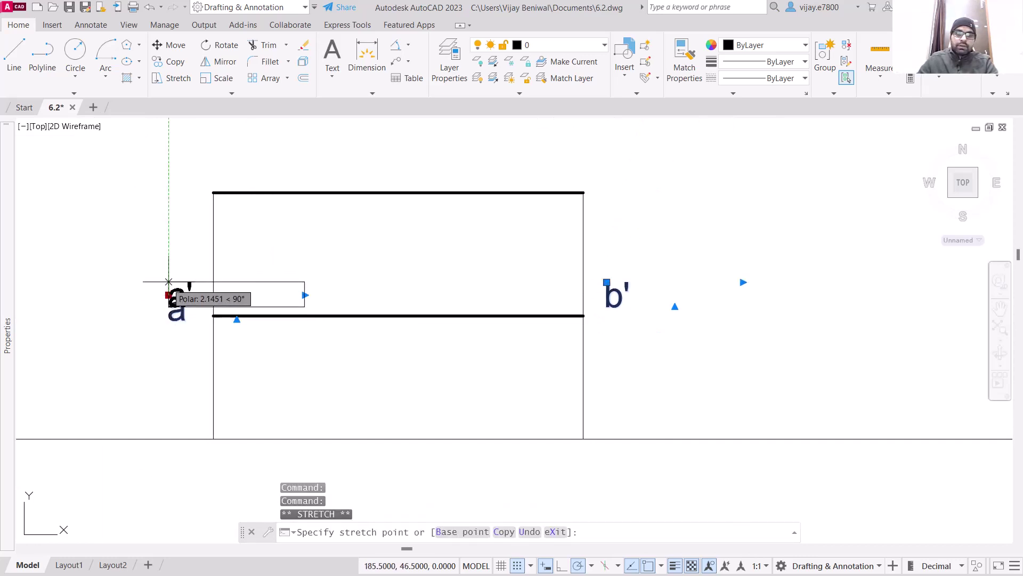
pyautogui.click(169, 282)
pyautogui.press('Escape')
# - Copy the a and b labels from the first quadrant to just above the ends of the upper second-quadrant line
pyautogui.scroll(-4, 445, 304)
pyautogui.moveTo(261, 280); pyautogui.dragTo(418, 273, button='middle')
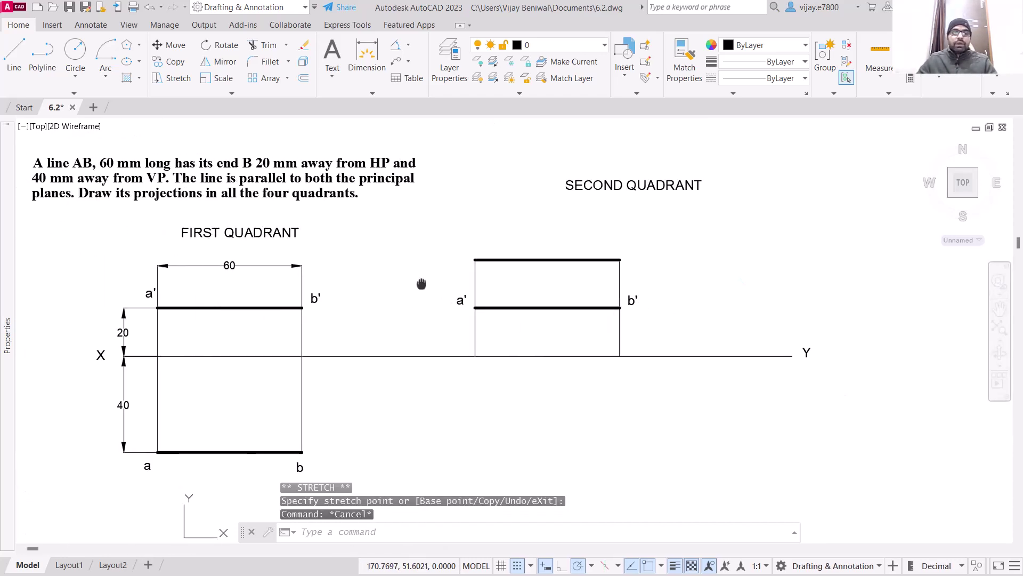
pyautogui.click(146, 457)
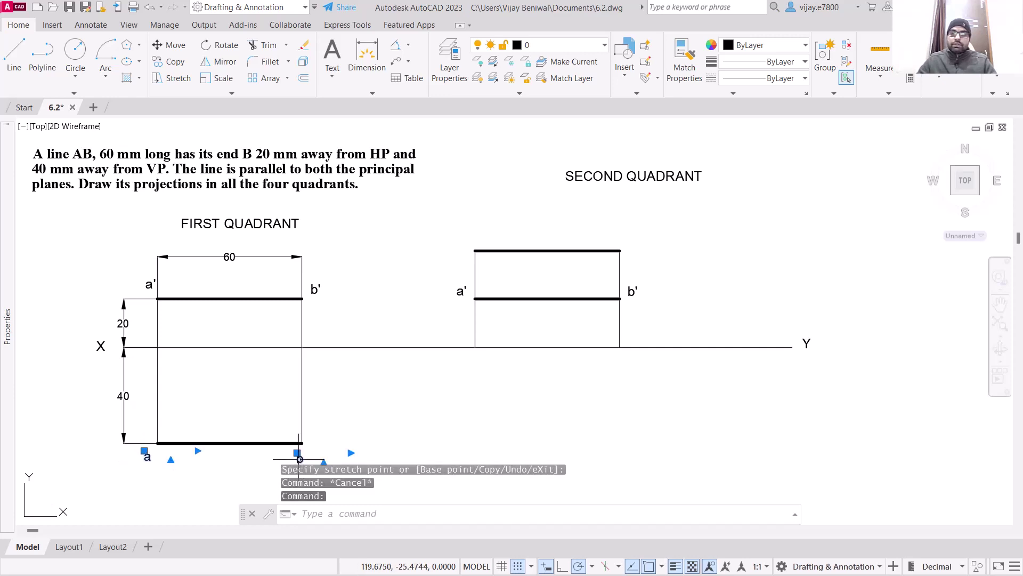
pyautogui.hotkey('ctrl', 'c')
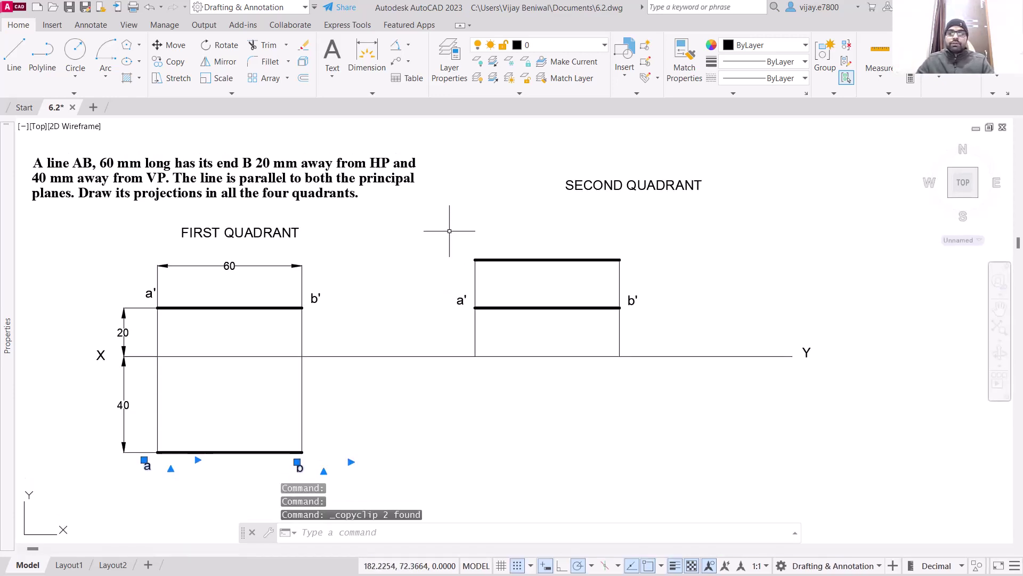
pyautogui.click(459, 241)
pyautogui.hotkey('ctrl', 'v')
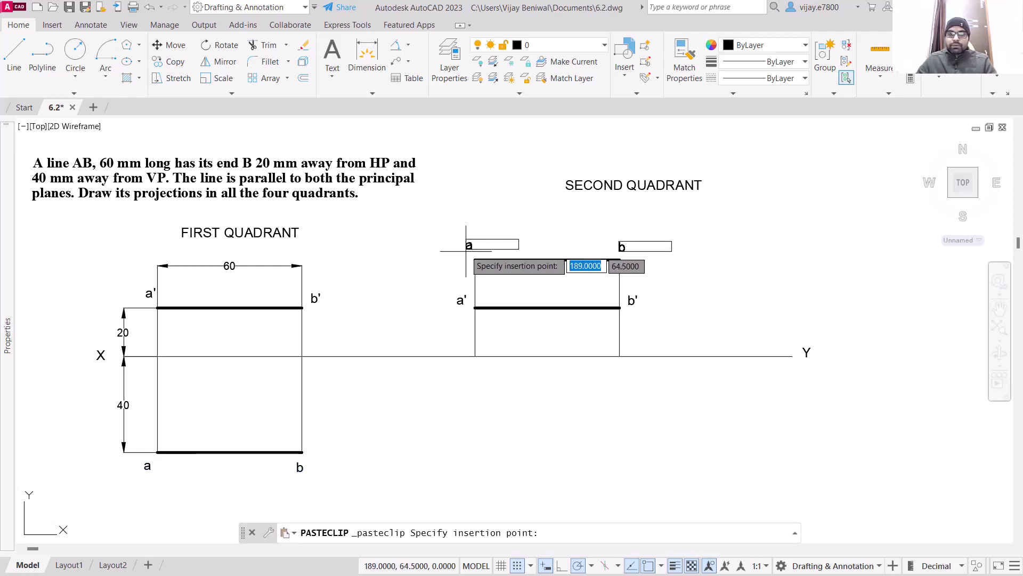
pyautogui.click(465, 248)
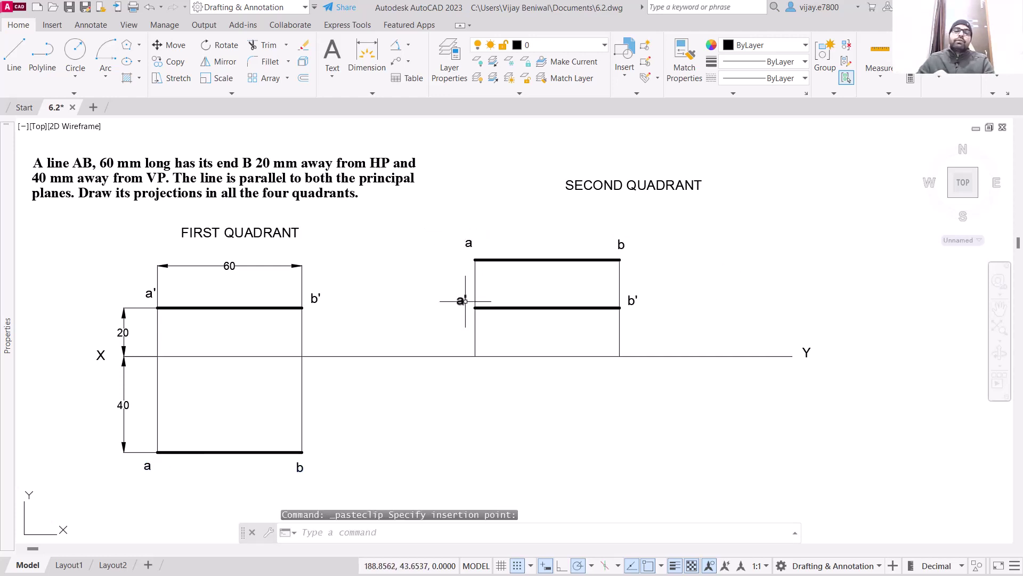
pyautogui.click(367, 53)
pyautogui.press('Return')
pyautogui.click(475, 259)
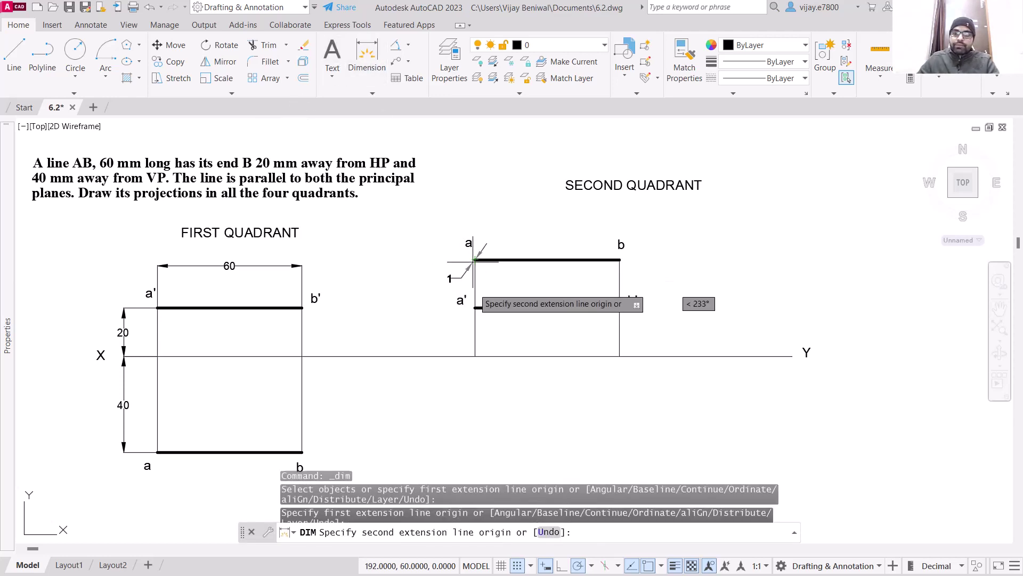
pyautogui.click(475, 308)
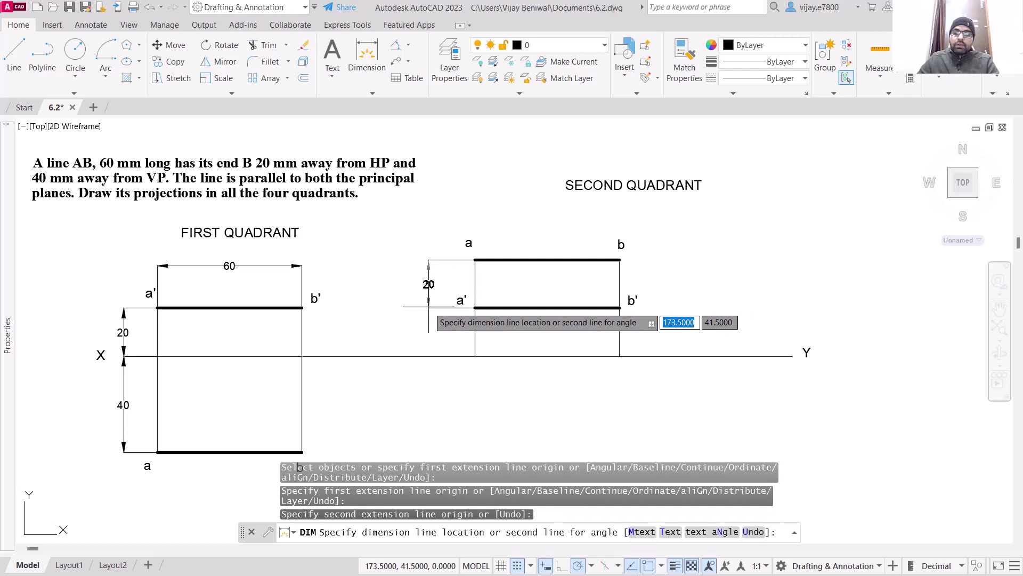
pyautogui.press('Escape')
# - Dimension the heights of the upper and lower second-quadrant lines above the XY line, placing both dimensions beside their left ends
pyautogui.click(368, 52)
pyautogui.press('Return')
pyautogui.click(475, 260)
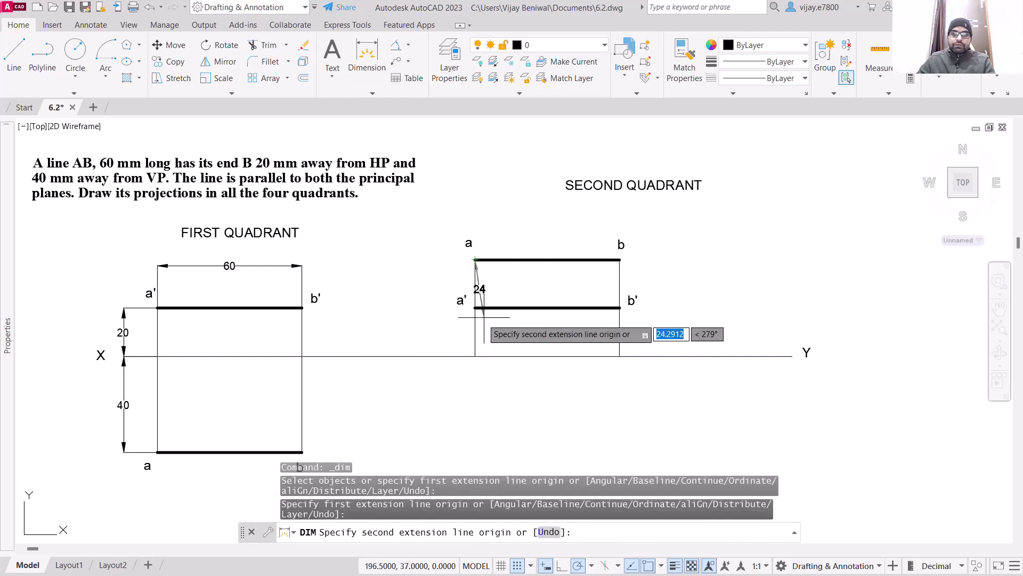
pyautogui.click(475, 356)
pyautogui.click(435, 341)
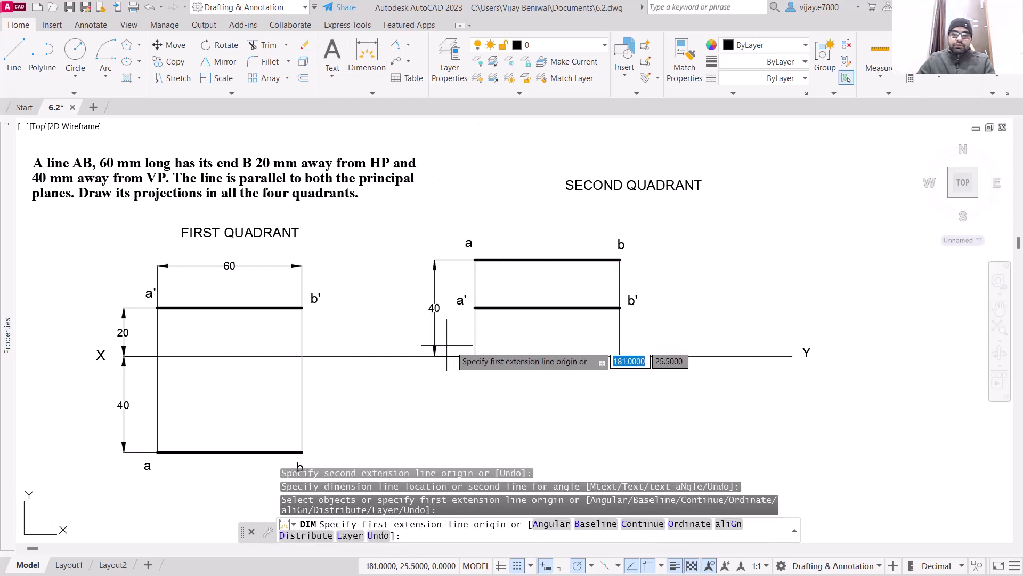
pyautogui.click(474, 308)
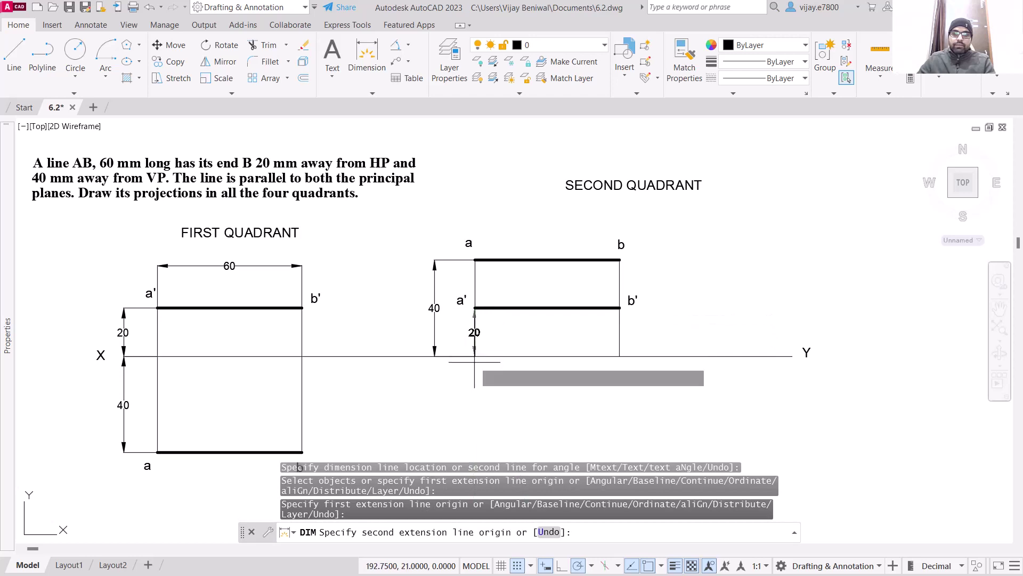
pyautogui.click(475, 356)
pyautogui.click(454, 347)
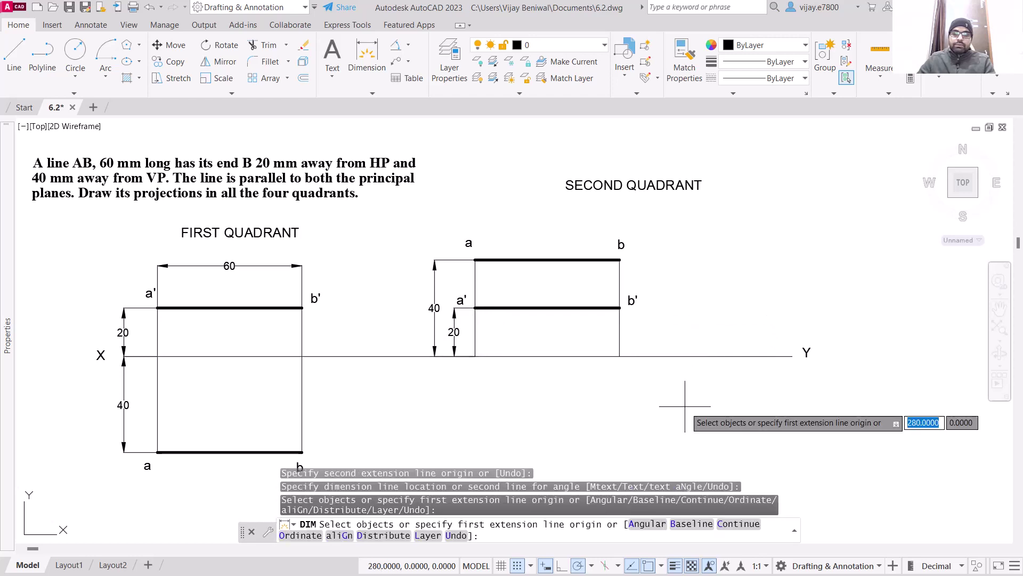
# - Dimension the length of the upper second-quadrant line, placing the dimension above the a and b labels
pyautogui.press('Return')
pyautogui.click(507, 261)
pyautogui.click(461, 217)
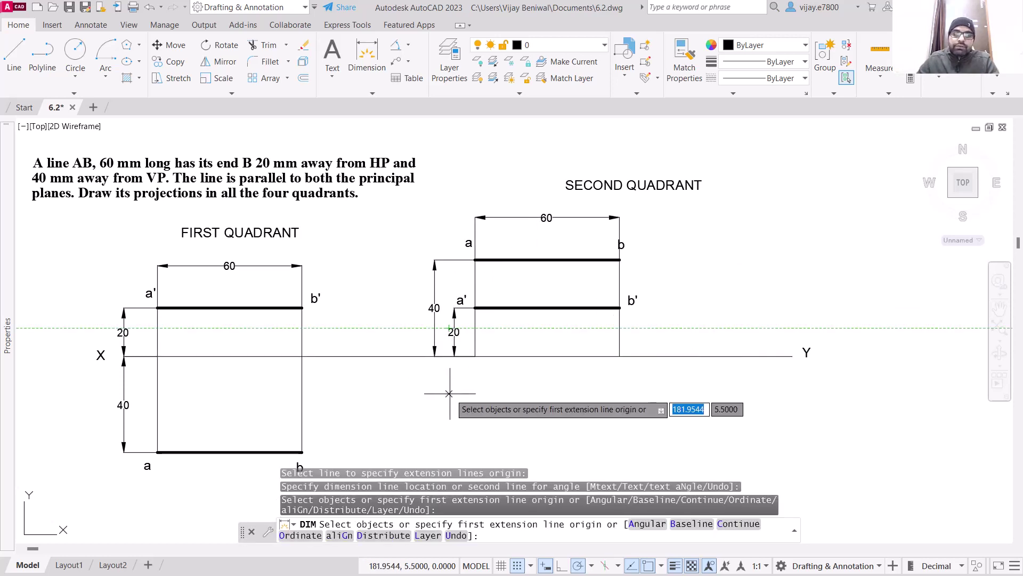
pyautogui.click(607, 176)
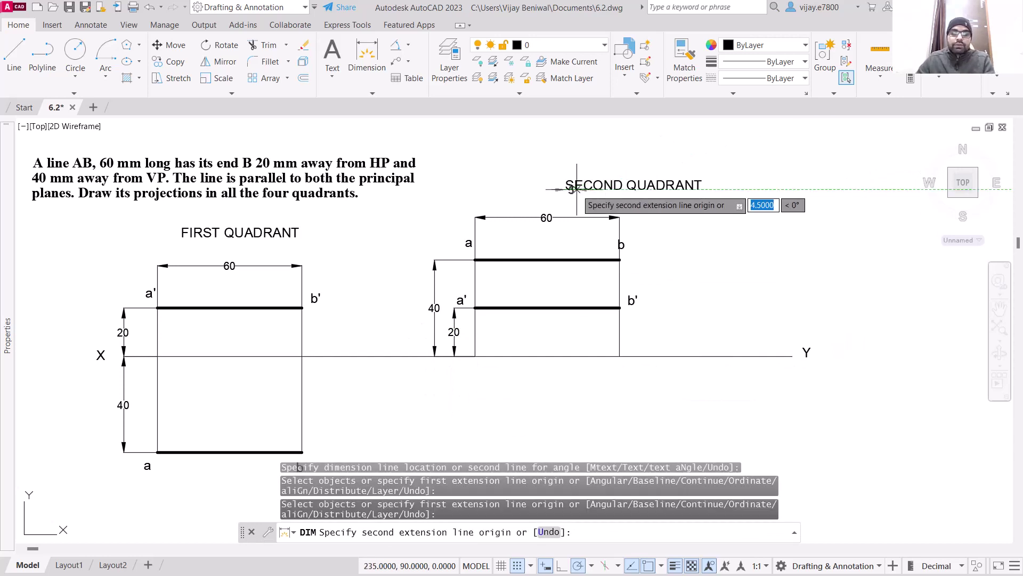
pyautogui.press('Escape')
# - Move the SECOND QUADRANT title so it sits centred just above that quadrant's length dimension
pyautogui.click(580, 186)
pyautogui.click(565, 180)
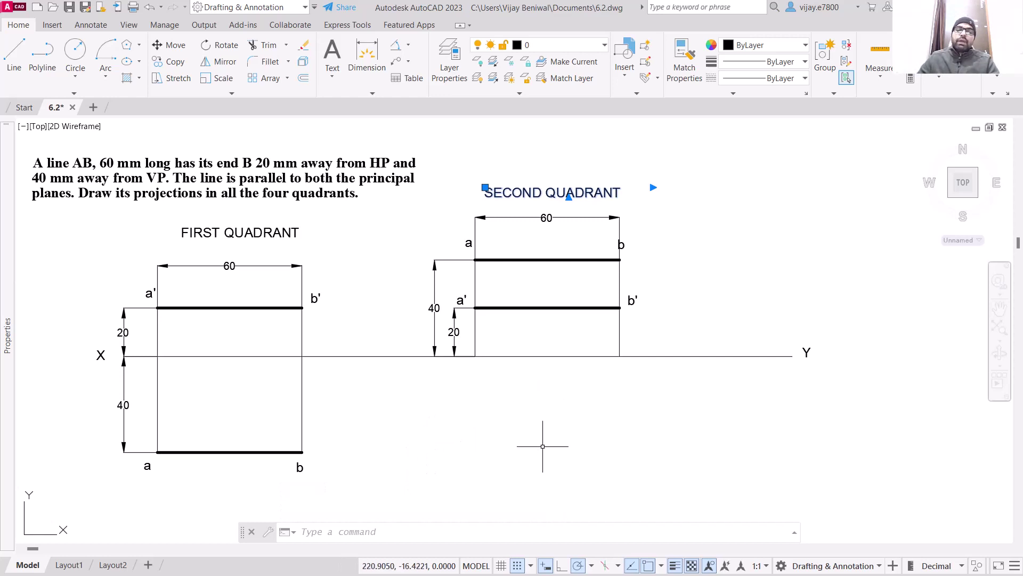
pyautogui.press('Escape')
pyautogui.click(693, 403)
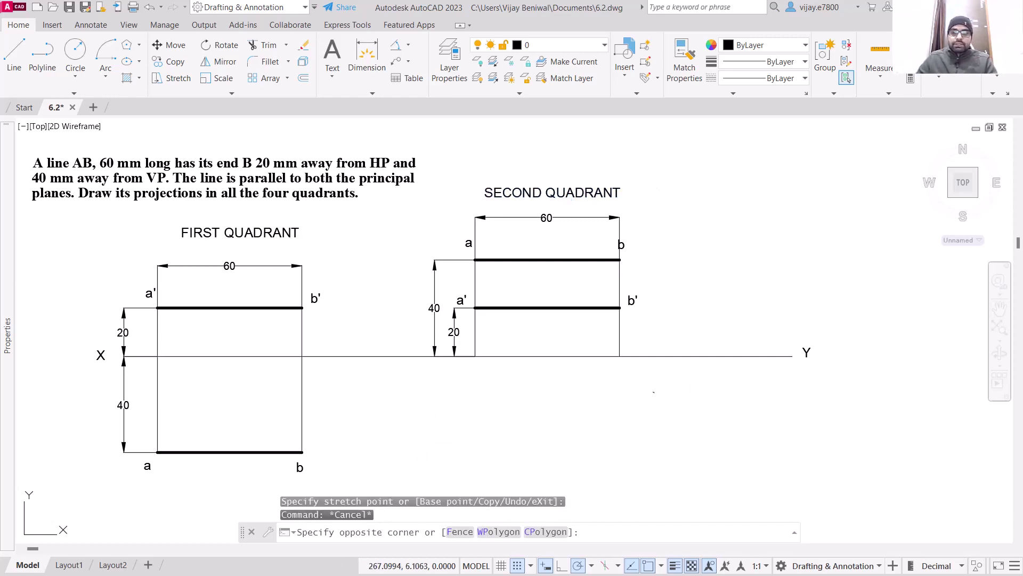
pyautogui.click(543, 344)
pyautogui.click(525, 351)
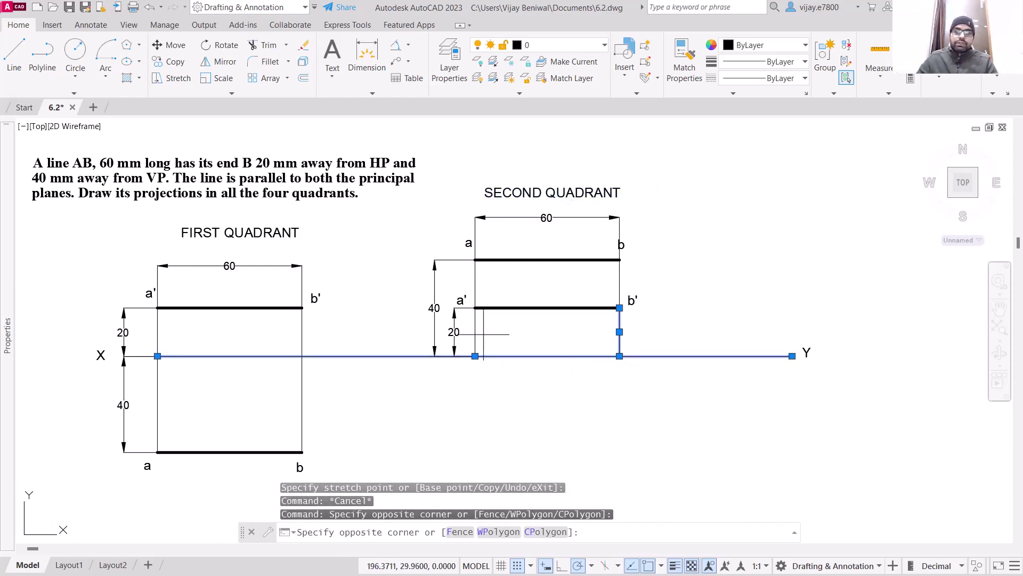
pyautogui.click(400, 326)
pyautogui.click(530, 229)
pyautogui.click(490, 209)
pyautogui.click(499, 212)
pyautogui.click(499, 213)
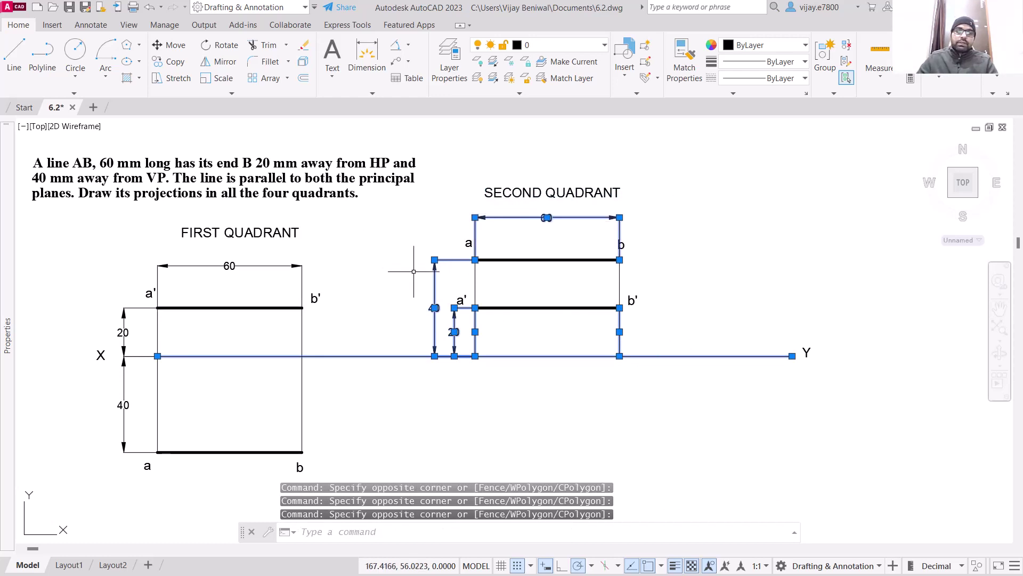
pyautogui.click(469, 242)
pyautogui.rightClick(469, 245)
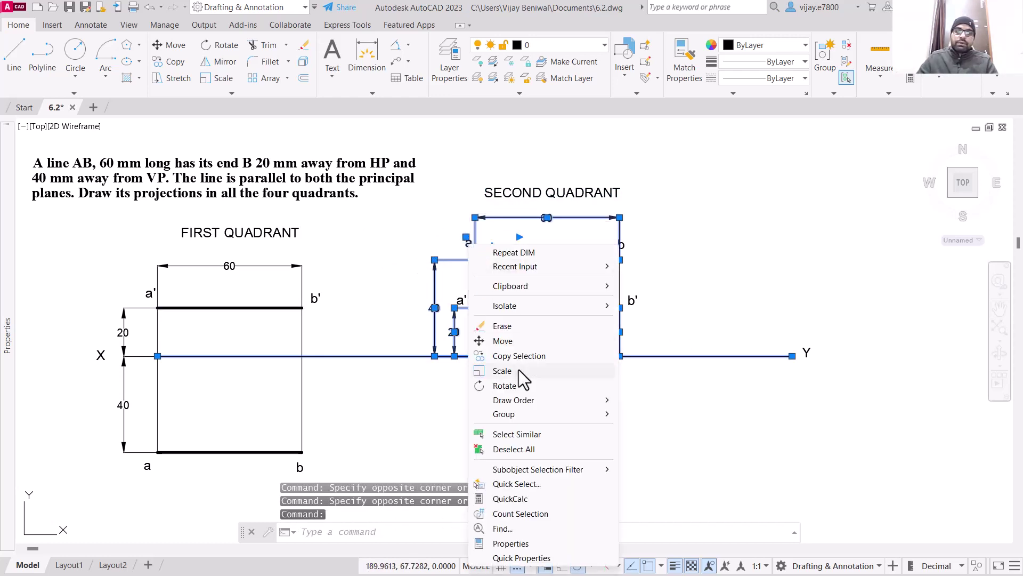
pyautogui.click(530, 435)
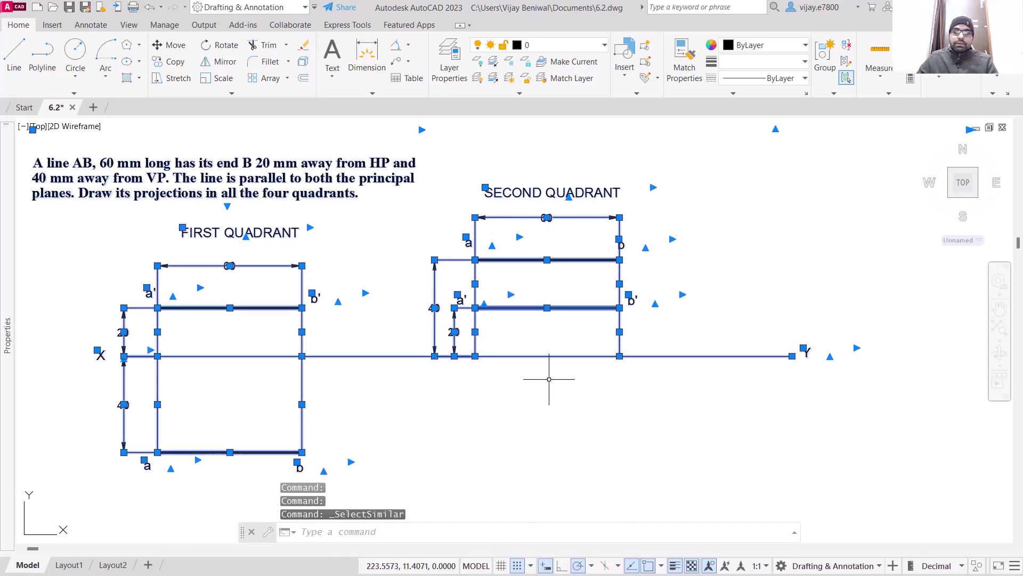
pyautogui.press('Escape')
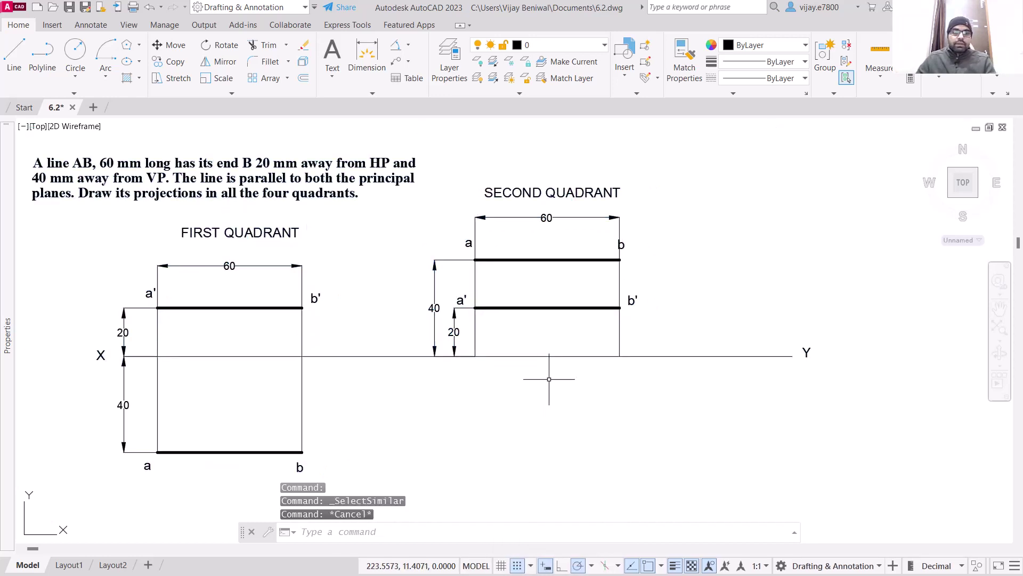
# - Recolour all projectors and dimensions, the XY line, the first-quadrant a' label and the four second-quadrant point labels to blue 16,86,137
pyautogui.click(326, 338)
pyautogui.click(150, 347)
pyautogui.click(326, 421)
pyautogui.click(110, 388)
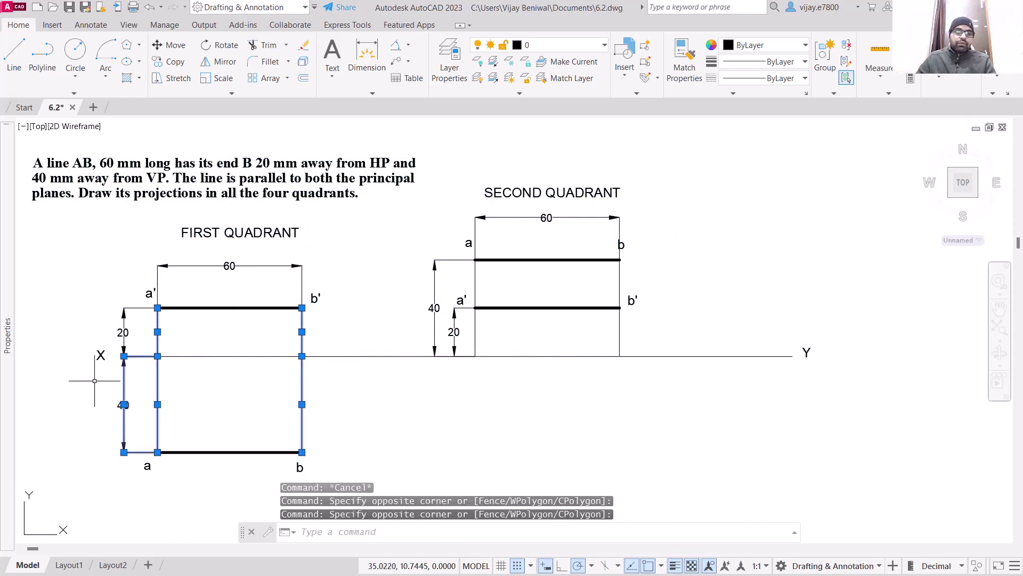
pyautogui.click(132, 328)
pyautogui.click(242, 277)
pyautogui.click(213, 259)
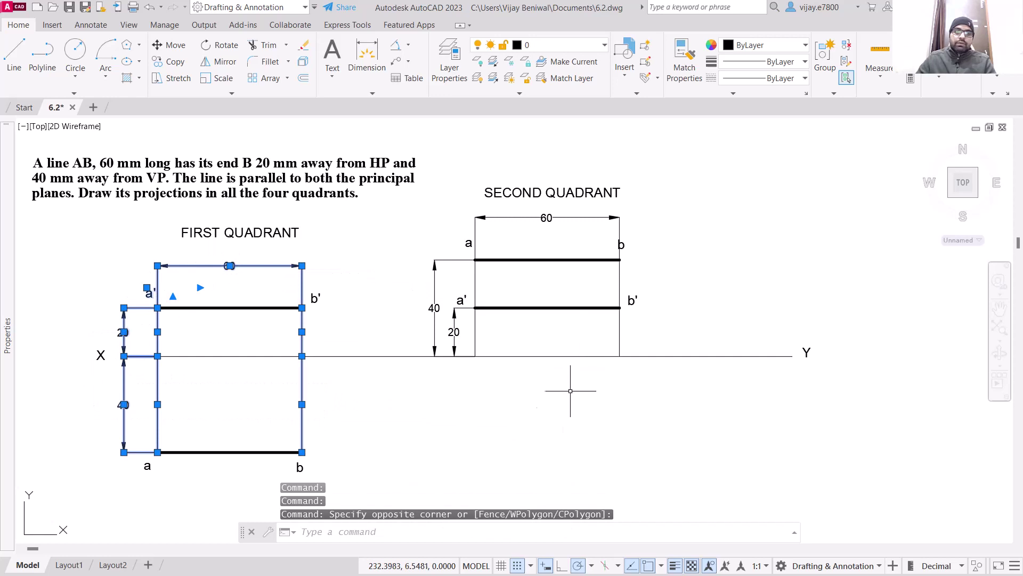
pyautogui.click(464, 374)
pyautogui.click(429, 255)
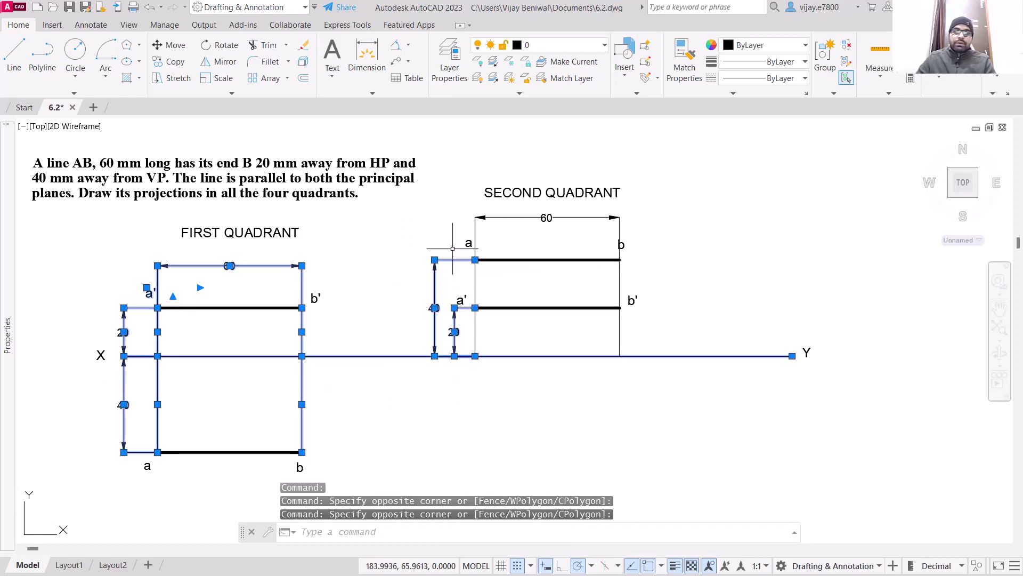
pyautogui.click(470, 243)
pyautogui.click(462, 300)
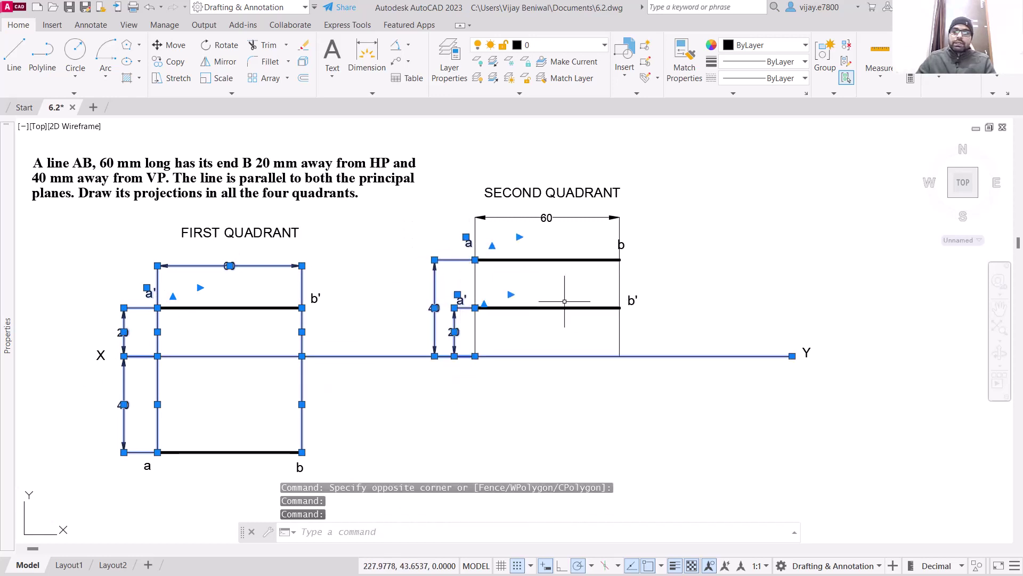
pyautogui.click(634, 301)
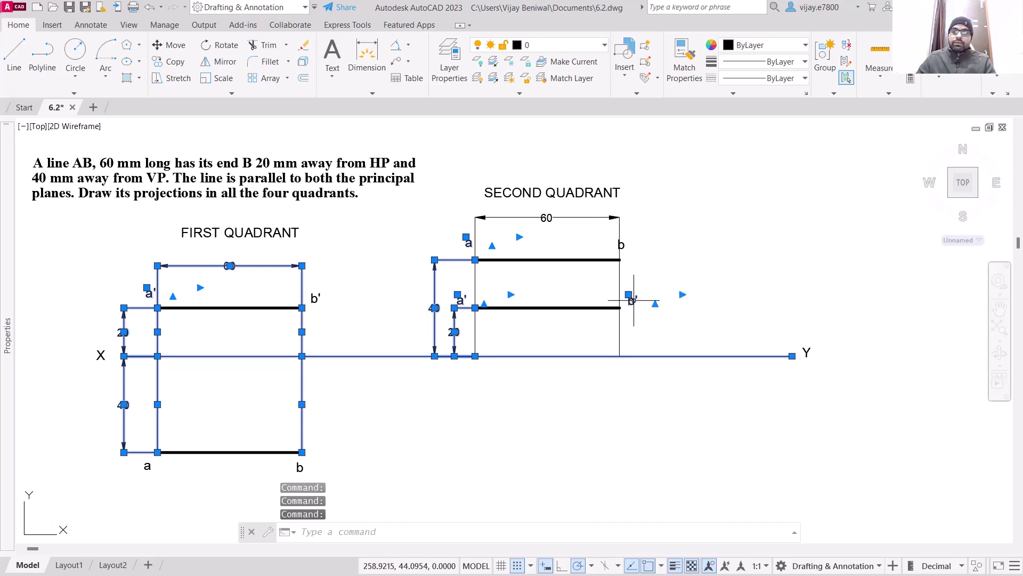
pyautogui.click(631, 237)
pyautogui.click(597, 212)
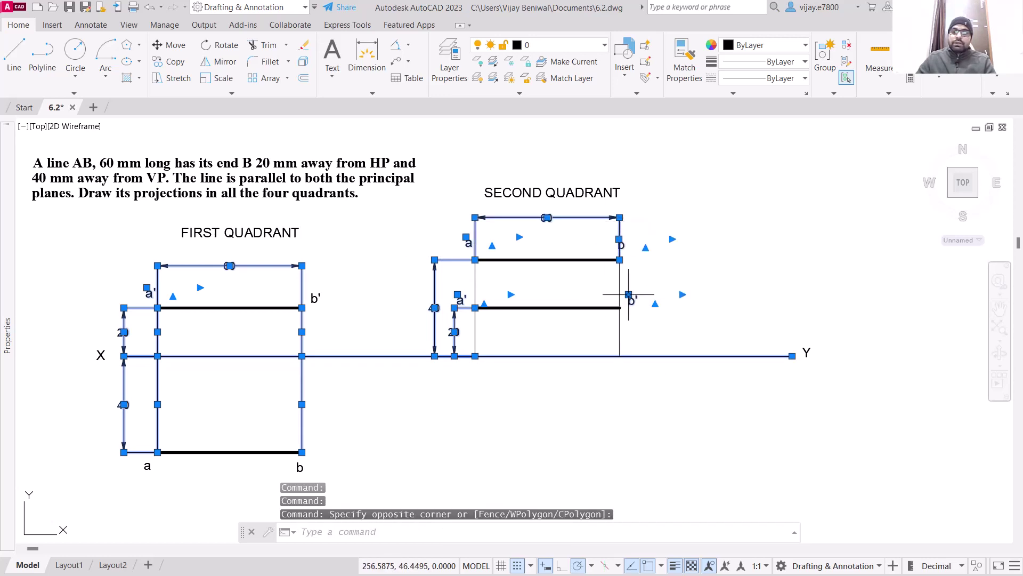
pyautogui.click(632, 297)
pyautogui.click(596, 277)
pyautogui.click(555, 285)
pyautogui.click(482, 279)
pyautogui.click(631, 346)
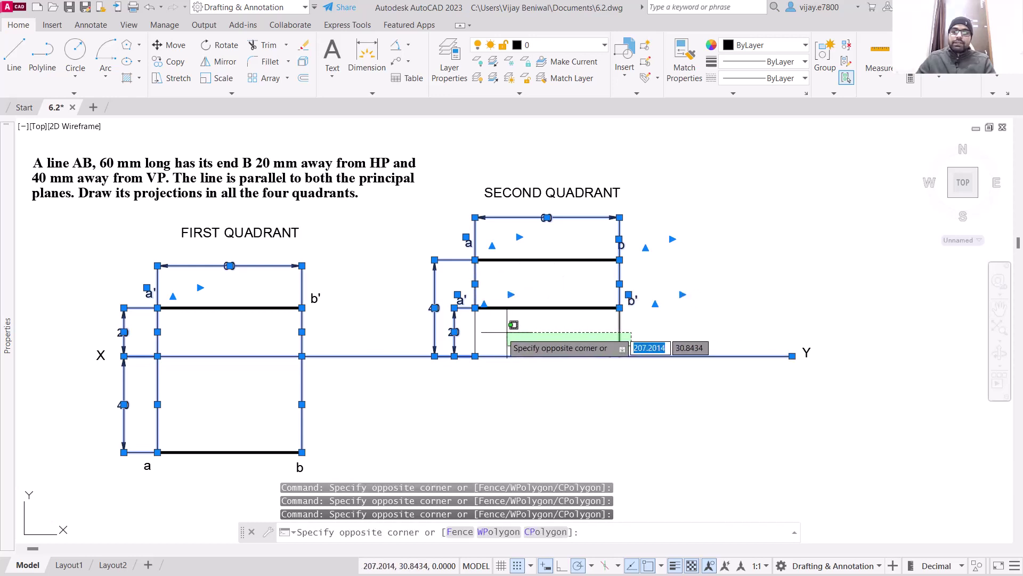
pyautogui.click(467, 331)
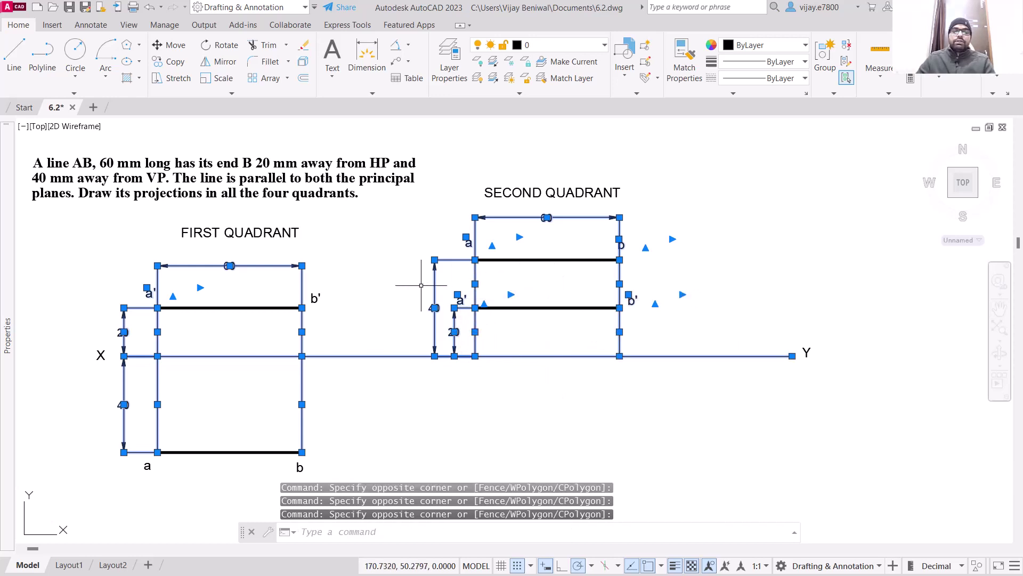
pyautogui.click(752, 45)
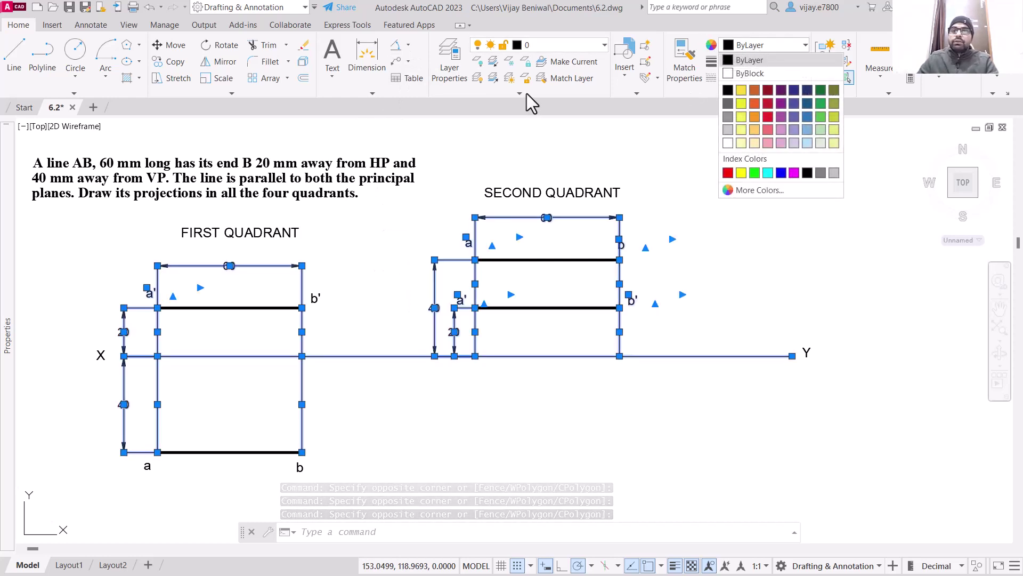
pyautogui.click(494, 91)
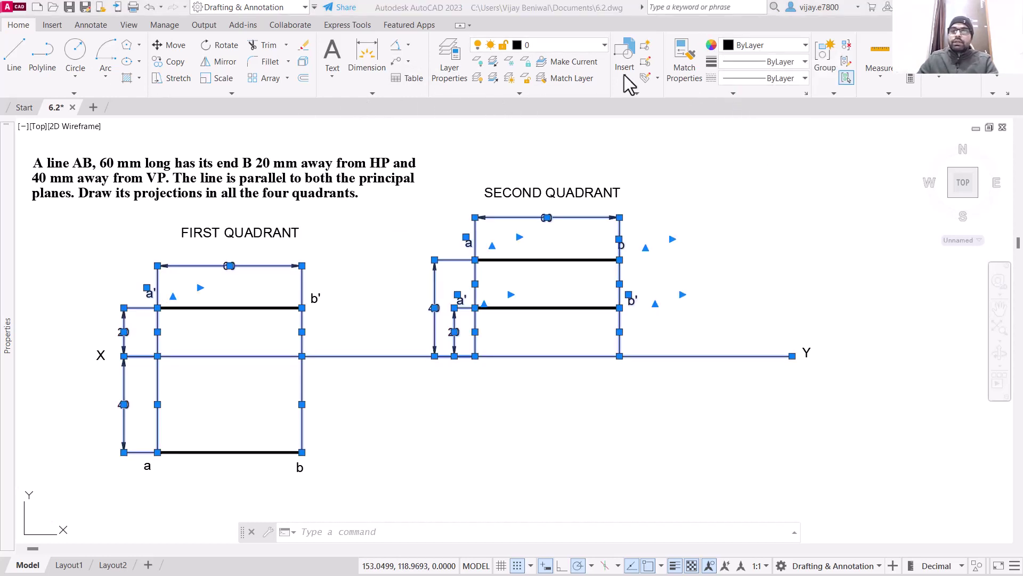
pyautogui.click(769, 46)
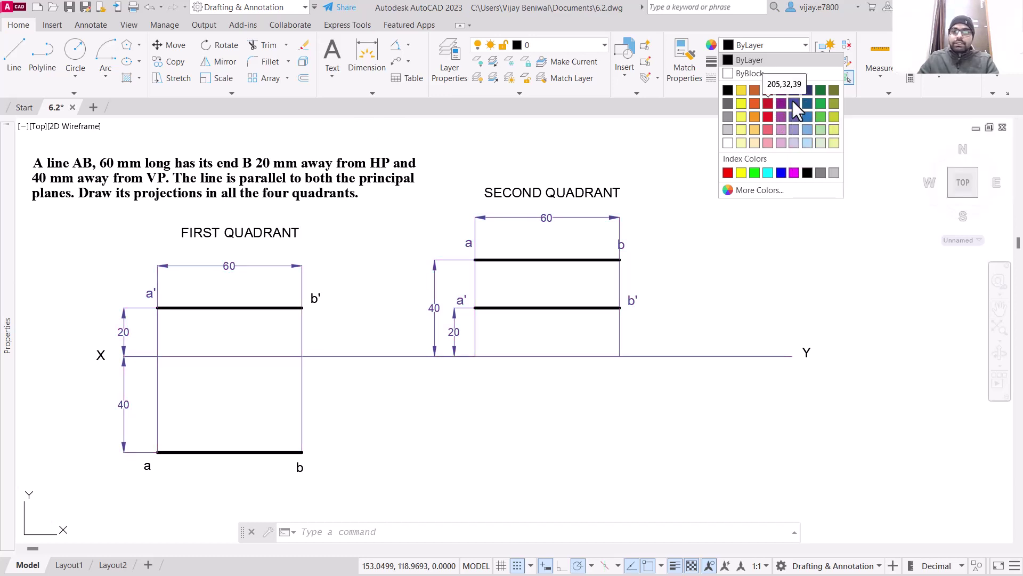
pyautogui.press('Escape')
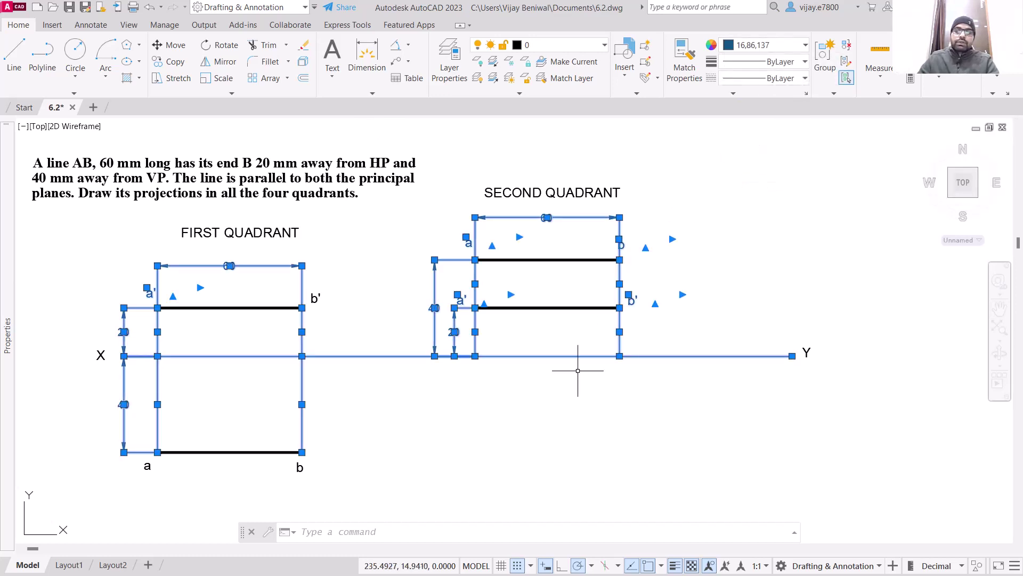
pyautogui.click(559, 412)
pyautogui.press('Escape')
# - Recolour the XY reference line dark red
pyautogui.click(754, 381)
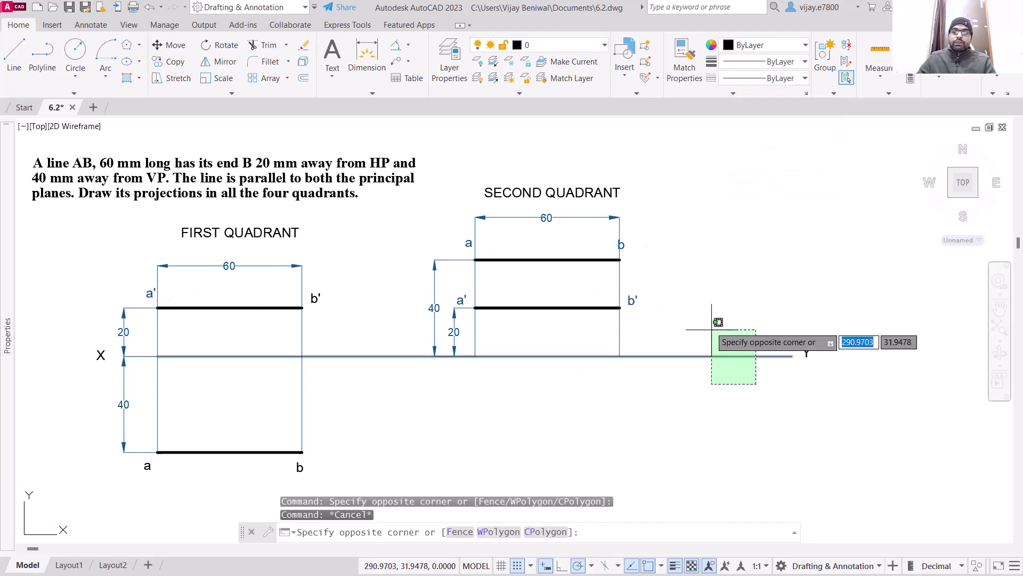
pyautogui.click(670, 117)
pyautogui.click(761, 46)
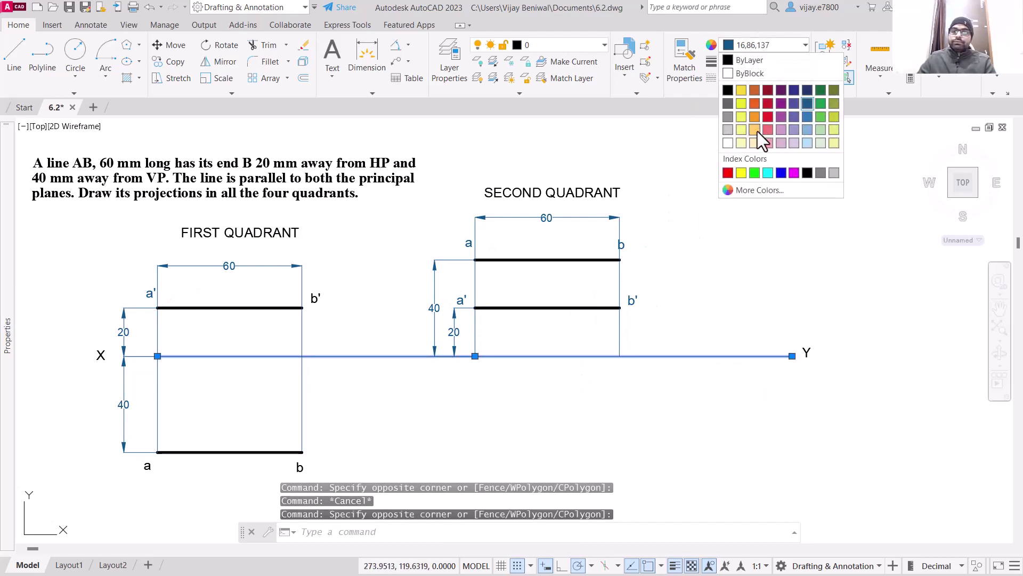
pyautogui.click(768, 88)
pyautogui.press('Escape')
# - Select every dimension similar to the second-quadrant length dimension and recolour them all red
pyautogui.click(552, 218)
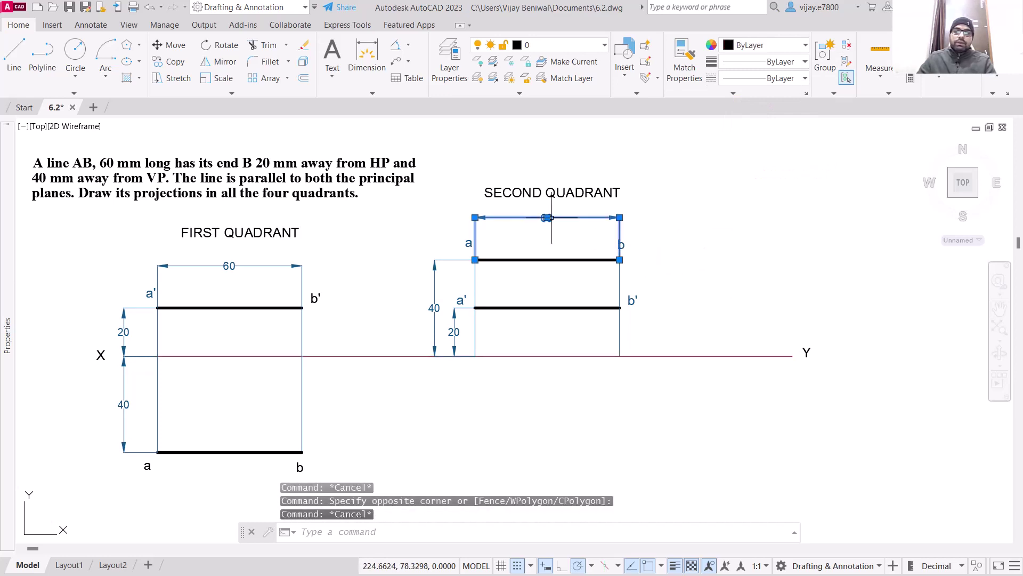
pyautogui.rightClick(552, 218)
pyautogui.click(592, 444)
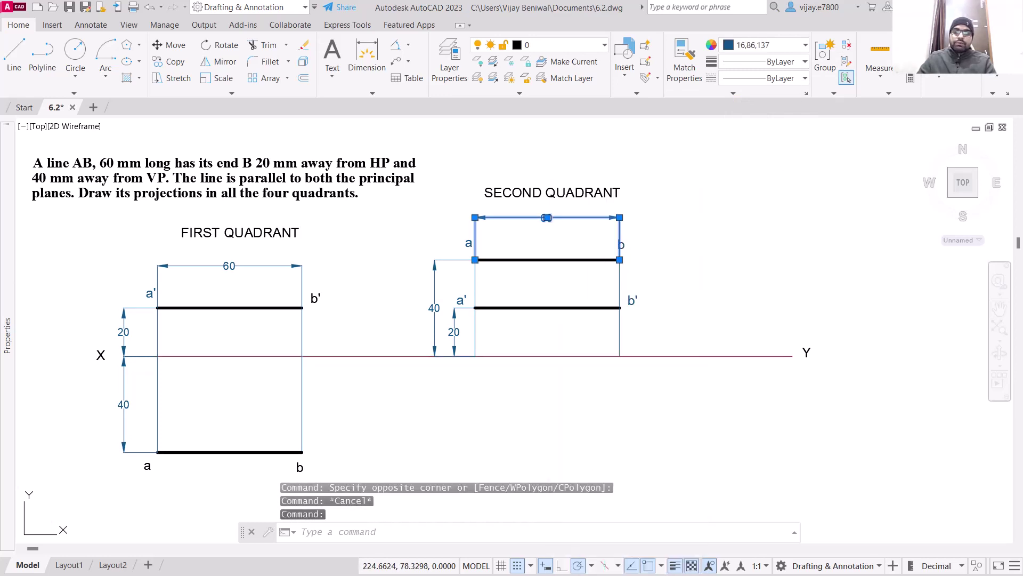
pyautogui.click(751, 46)
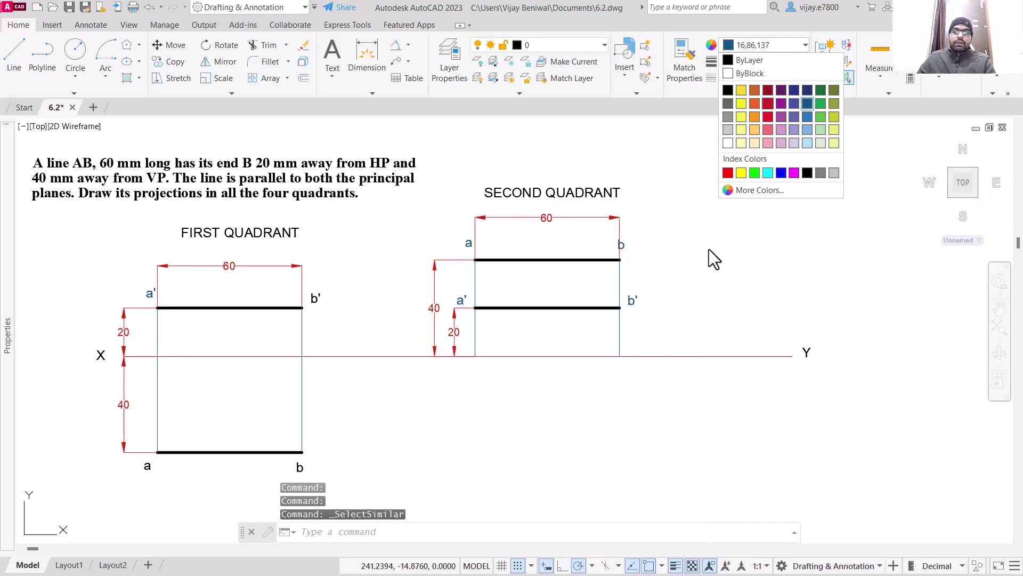
pyautogui.press('Escape')
pyautogui.press('Escape')
# - Mirror the first and second quadrant projections, including XY line, labels and dimensions, across a horizontal line below them, keeping the originals
pyautogui.scroll(-5, 504, 427)
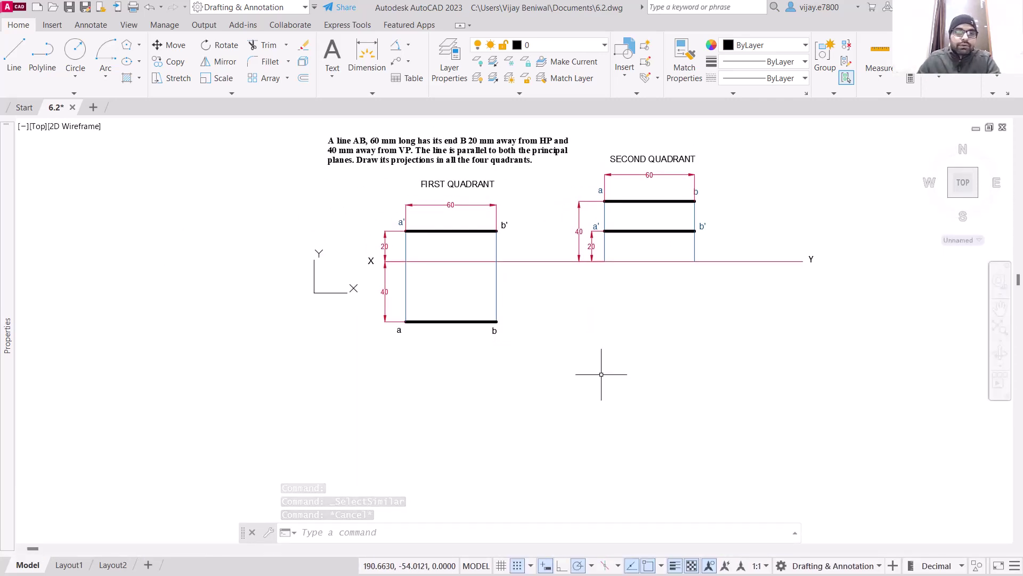
pyautogui.click(866, 369)
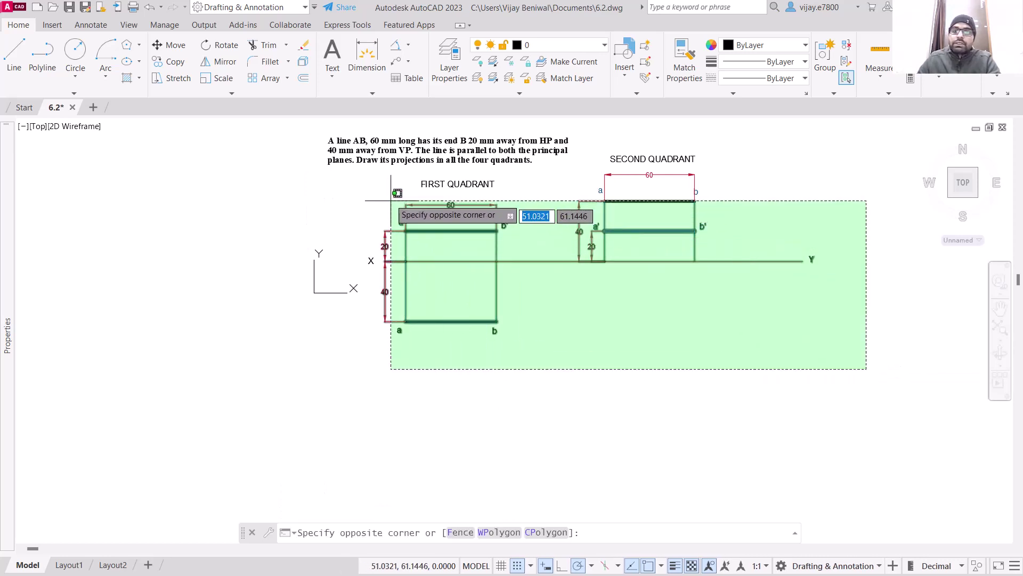
pyautogui.click(378, 182)
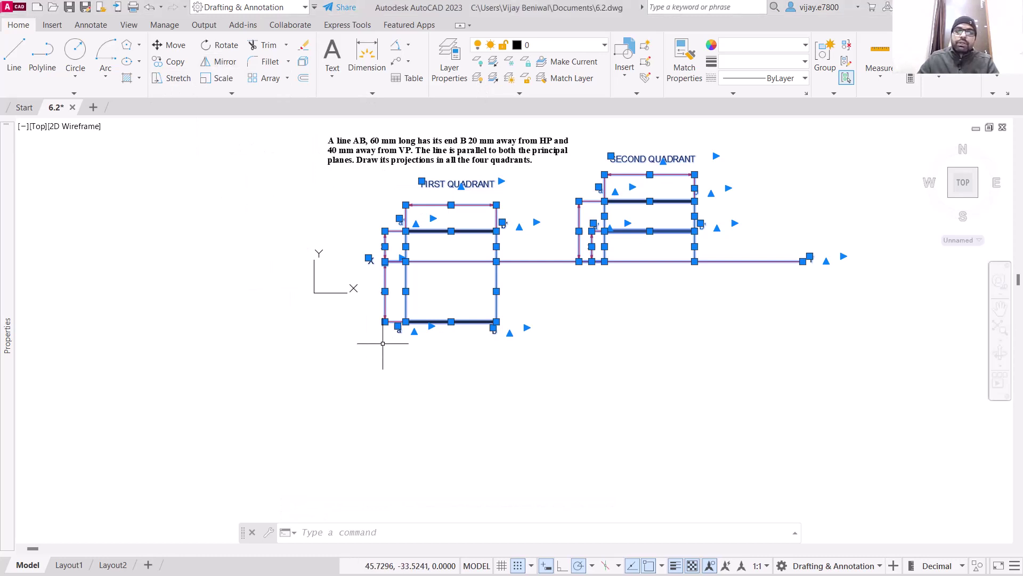
pyautogui.click(223, 68)
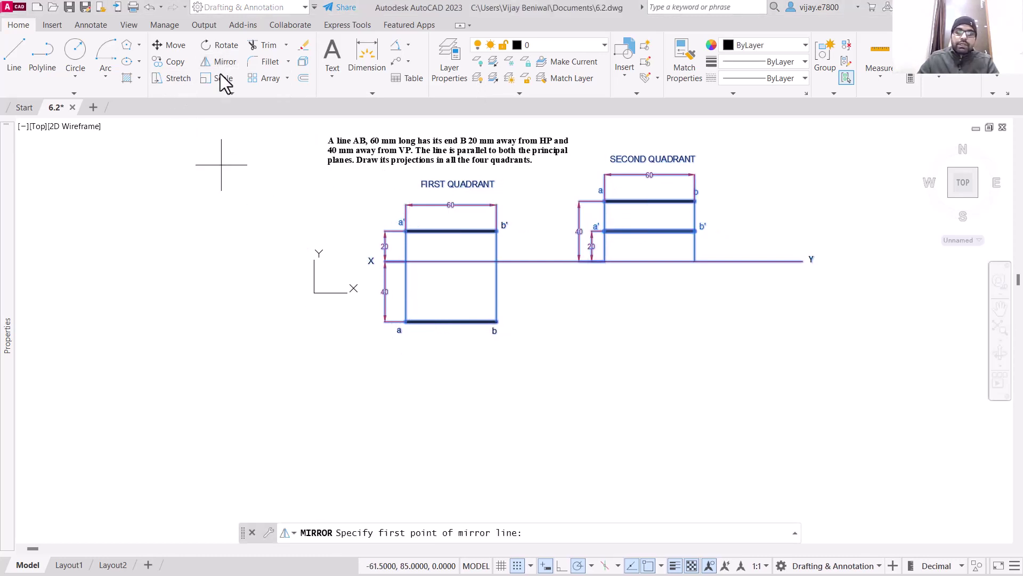
pyautogui.click(376, 360)
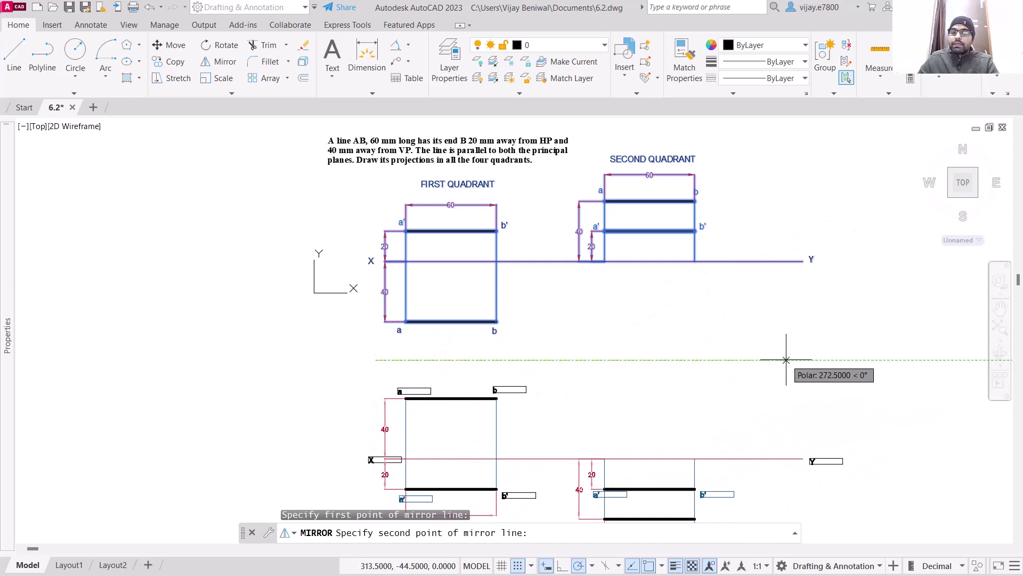
pyautogui.click(786, 359)
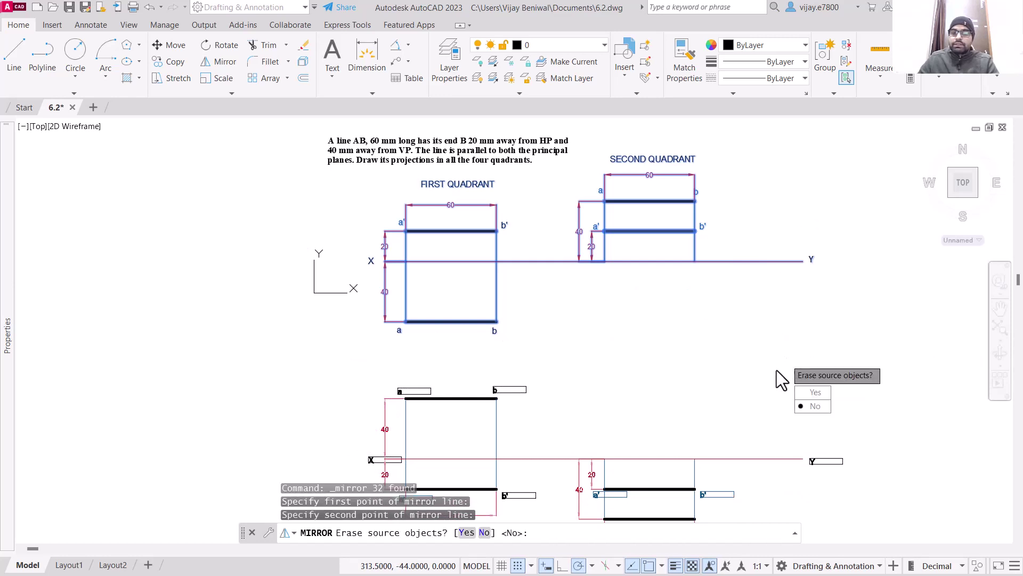
pyautogui.click(806, 406)
# - Change the title under the mirrored first-quadrant projections to THIRD QUADRANT
pyautogui.scroll(-3, 650, 400)
pyautogui.scroll(3, 651, 399)
pyautogui.moveTo(650, 400); pyautogui.dragTo(633, 277, button='middle')
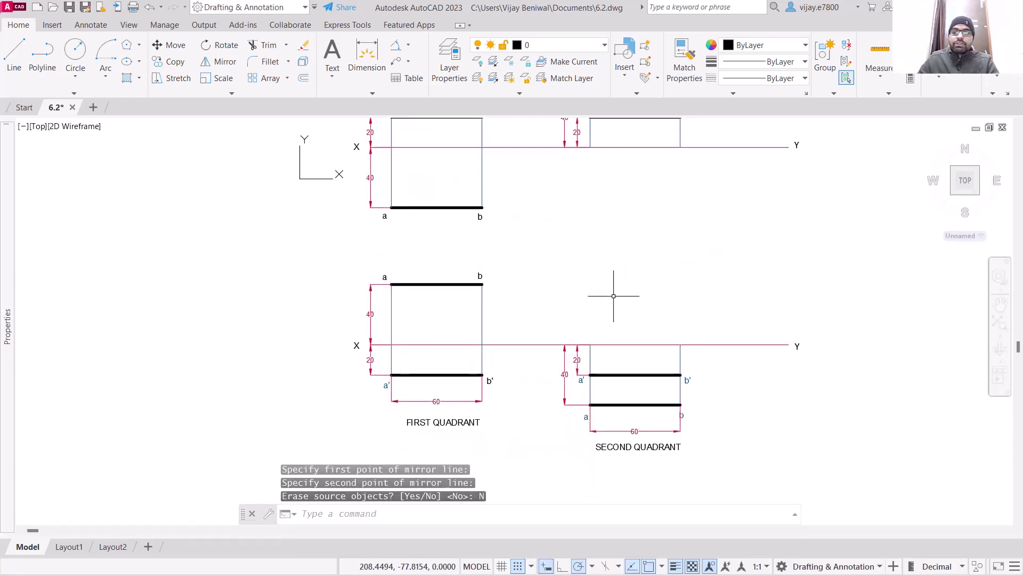
pyautogui.click(421, 429)
pyautogui.click(419, 430)
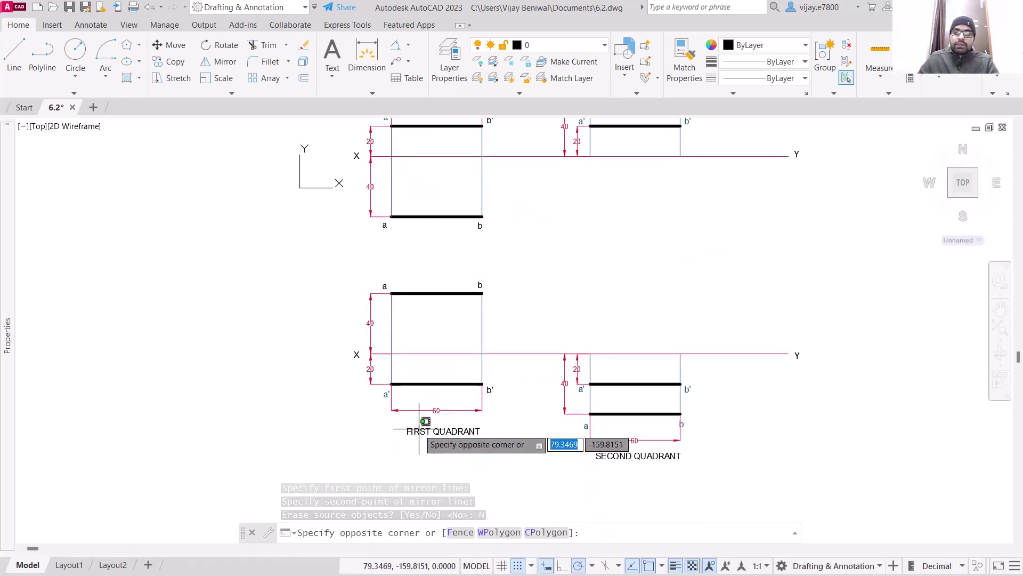
pyautogui.doubleClick(419, 430)
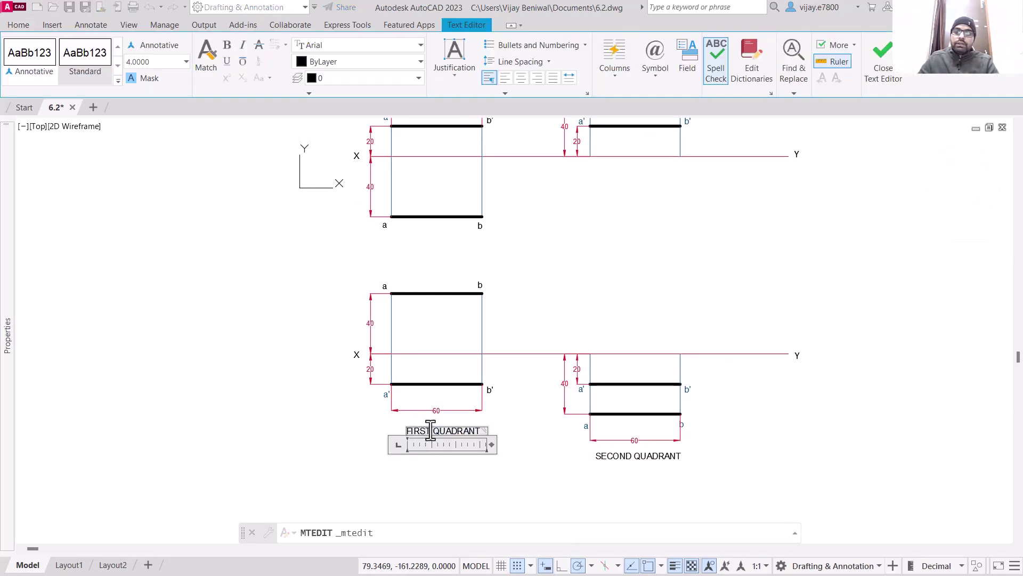
pyautogui.write('THIRD')
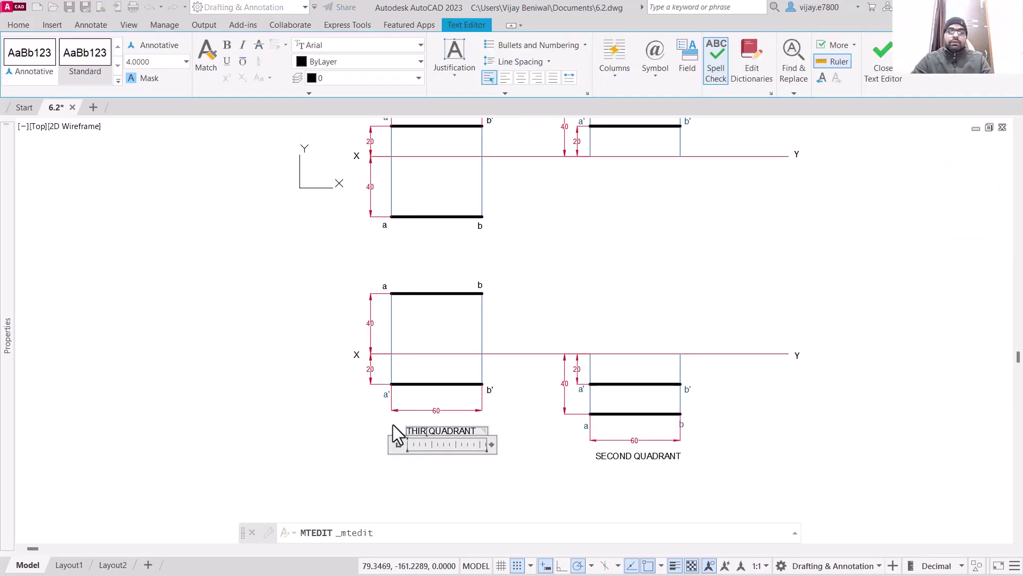
pyautogui.click(270, 445)
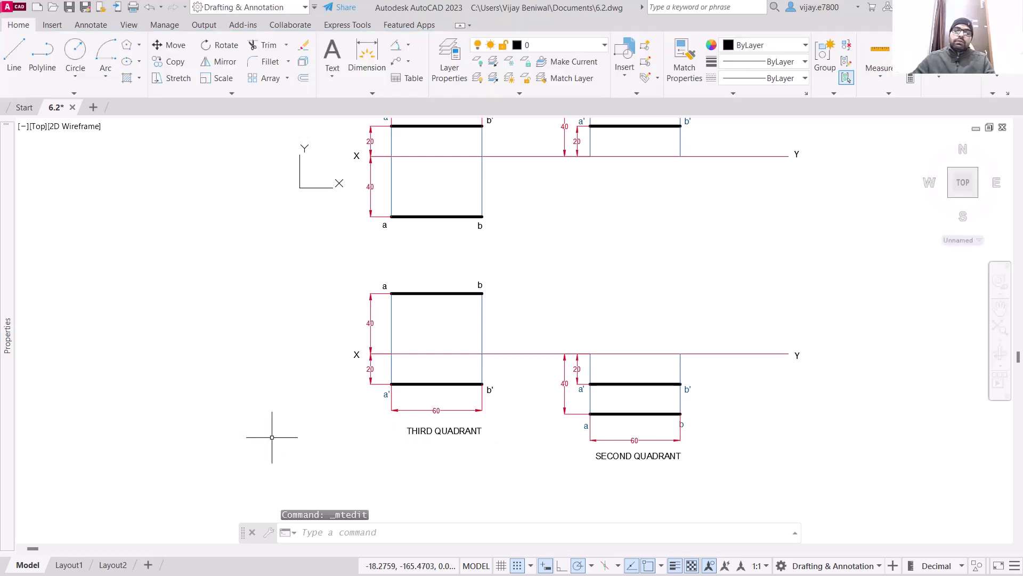
# - Change the title under the mirrored second-quadrant projections to FOURTH QUADRANT
pyautogui.click(633, 456)
pyautogui.doubleClick(628, 456)
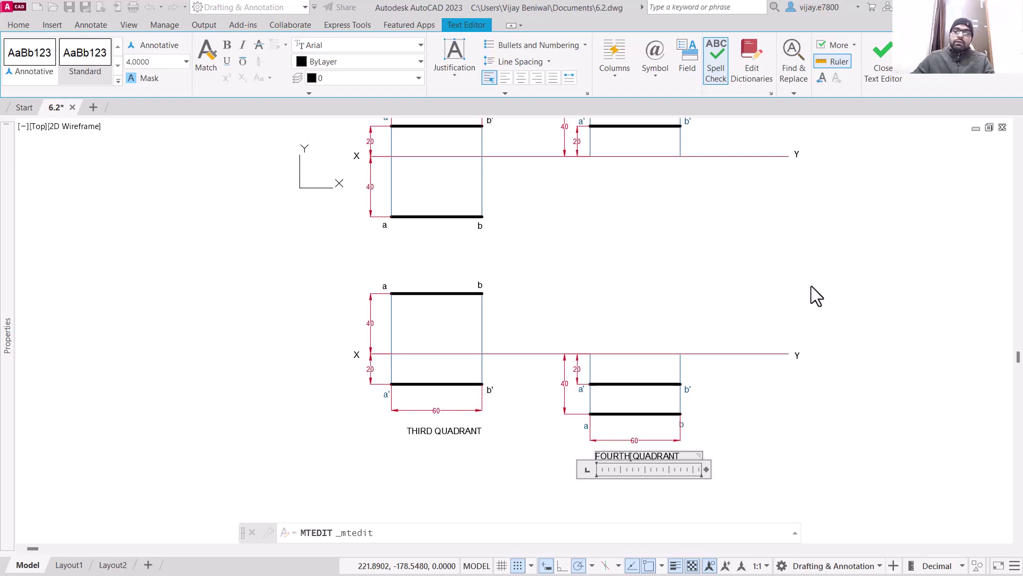
pyautogui.click(868, 434)
# - Move the complete third and fourth quadrant drawing straight up, closer to the first and second quadrant projections
pyautogui.scroll(-3, 632, 318)
pyautogui.scroll(3, 628, 311)
pyautogui.moveTo(629, 313); pyautogui.dragTo(534, 381, button='middle')
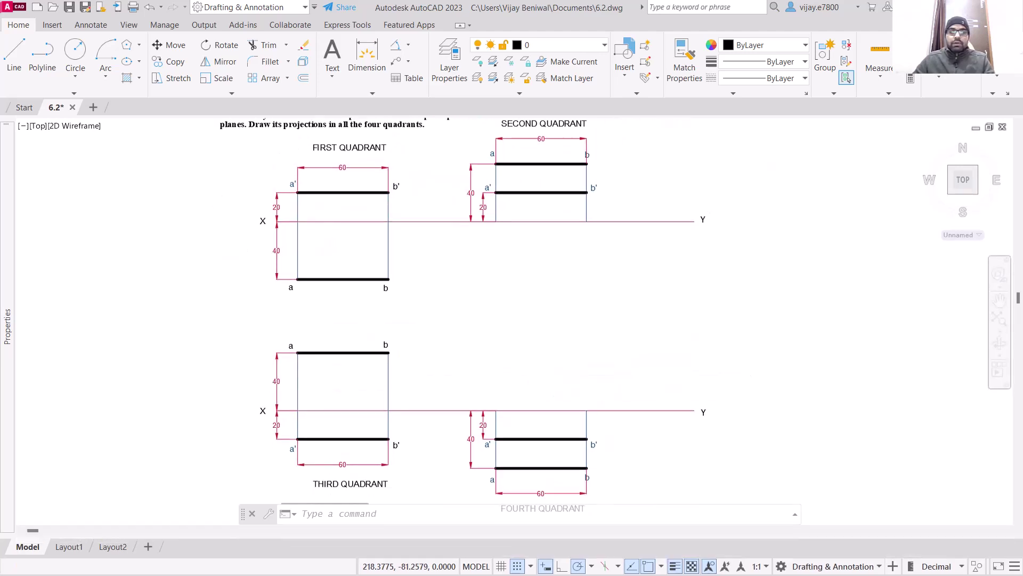
pyautogui.moveTo(729, 473); pyautogui.dragTo(728, 425, button='middle')
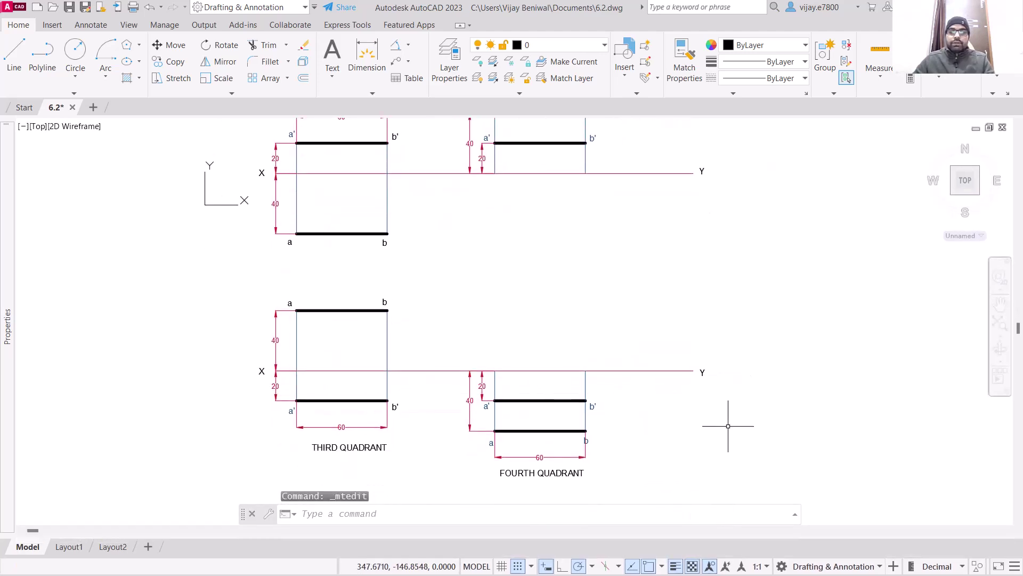
pyautogui.click(753, 475)
pyautogui.click(266, 279)
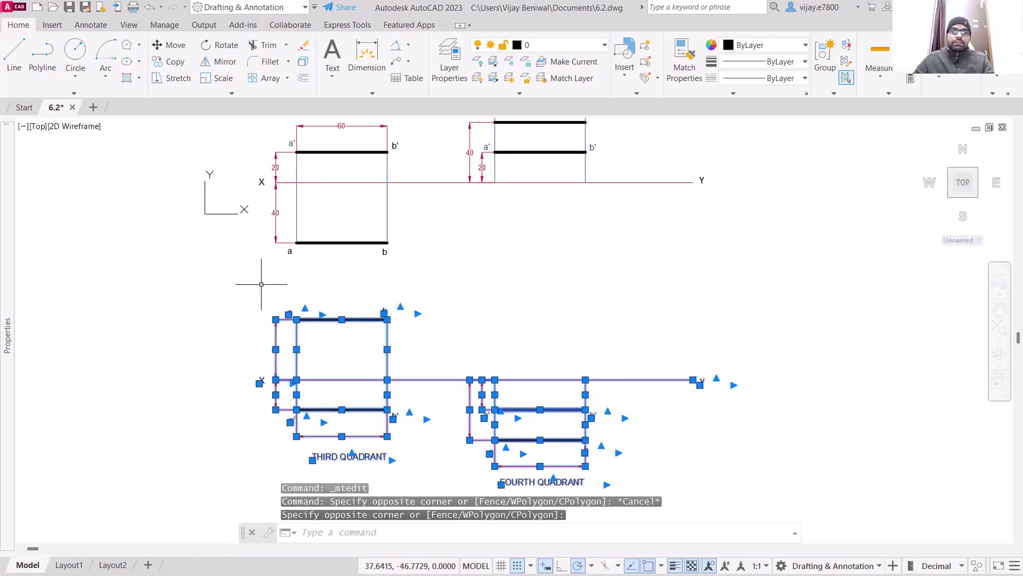
pyautogui.click(174, 46)
pyautogui.click(297, 379)
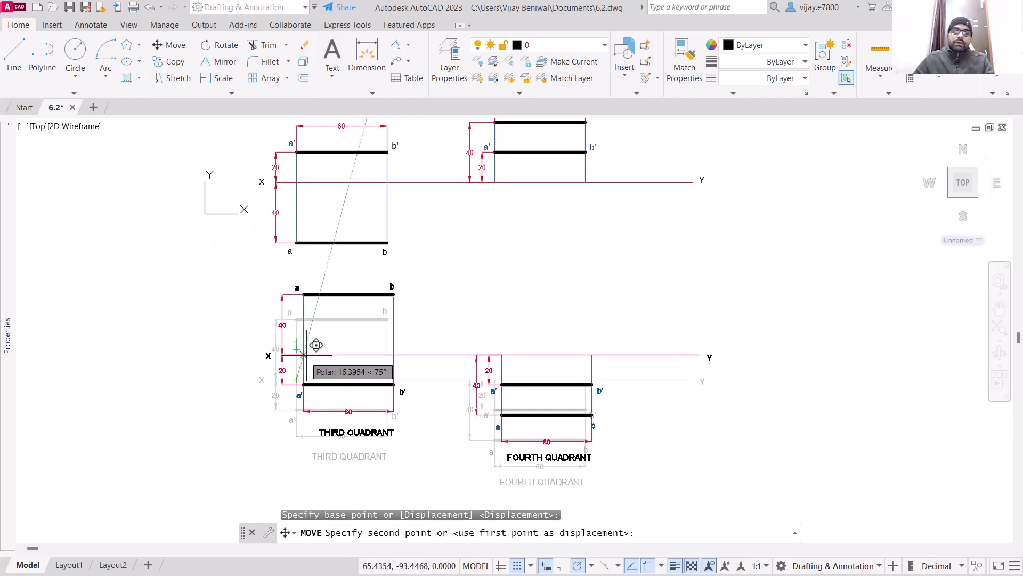
pyautogui.click(300, 351)
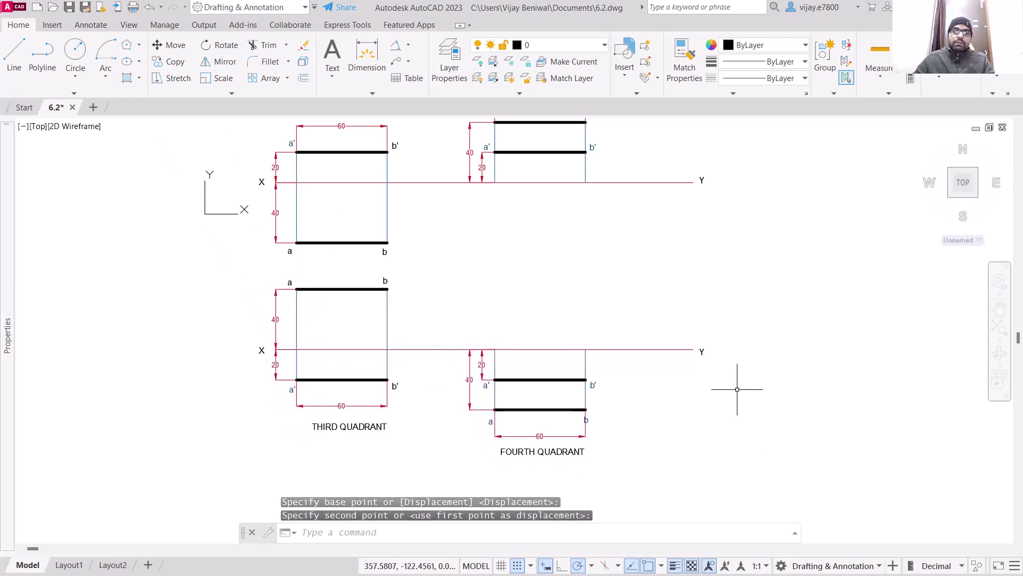
# - Move the problem statement text into the empty space between the second and fourth quadrant projections
pyautogui.scroll(2, 586, 288)
pyautogui.moveTo(587, 288); pyautogui.dragTo(525, 350, button='middle')
pyautogui.scroll(-4, 525, 350)
pyautogui.click(390, 205)
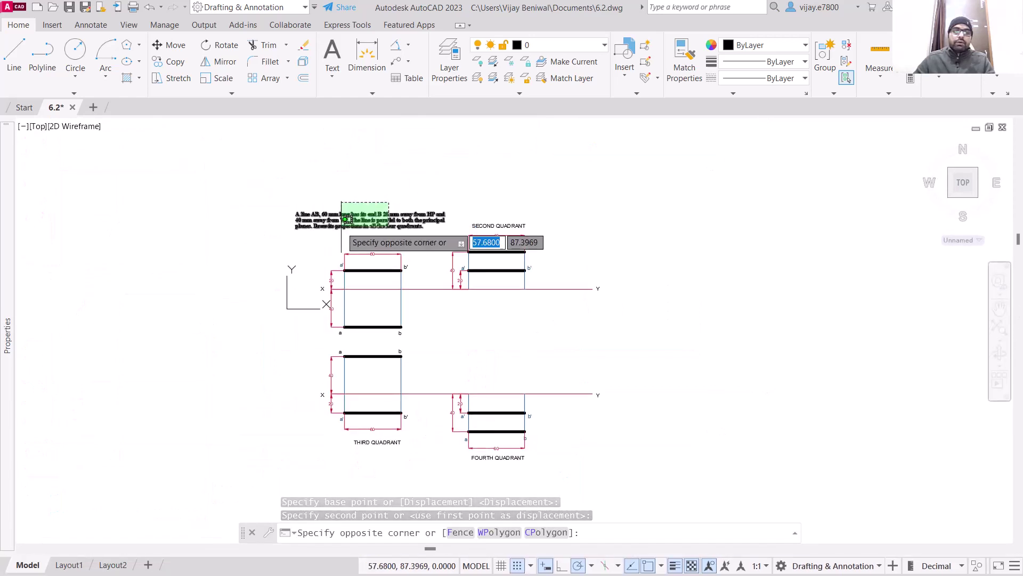
pyautogui.click(294, 214)
pyautogui.click(296, 201)
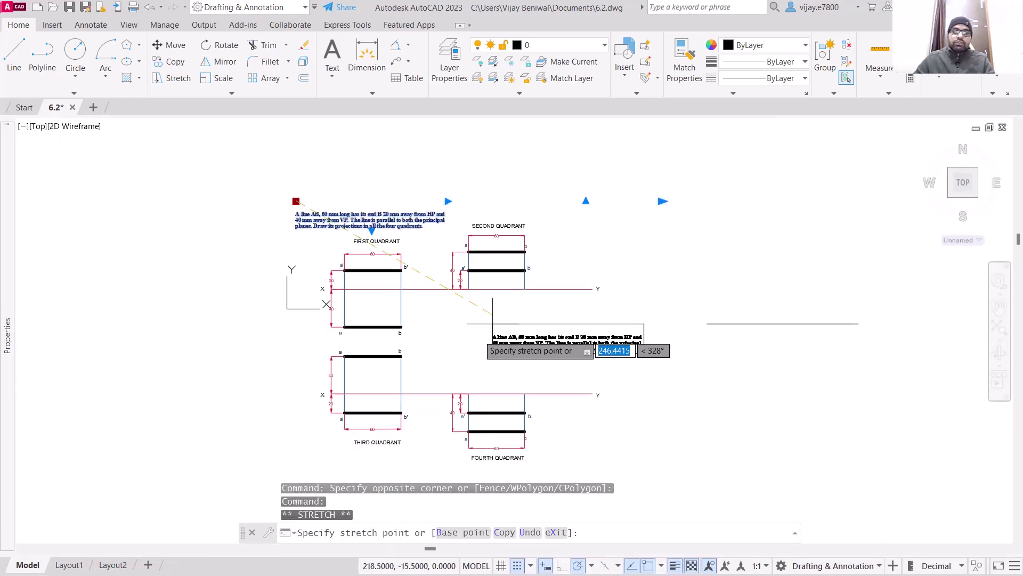
pyautogui.click(434, 321)
pyautogui.press('Escape')
pyautogui.scroll(2, 600, 364)
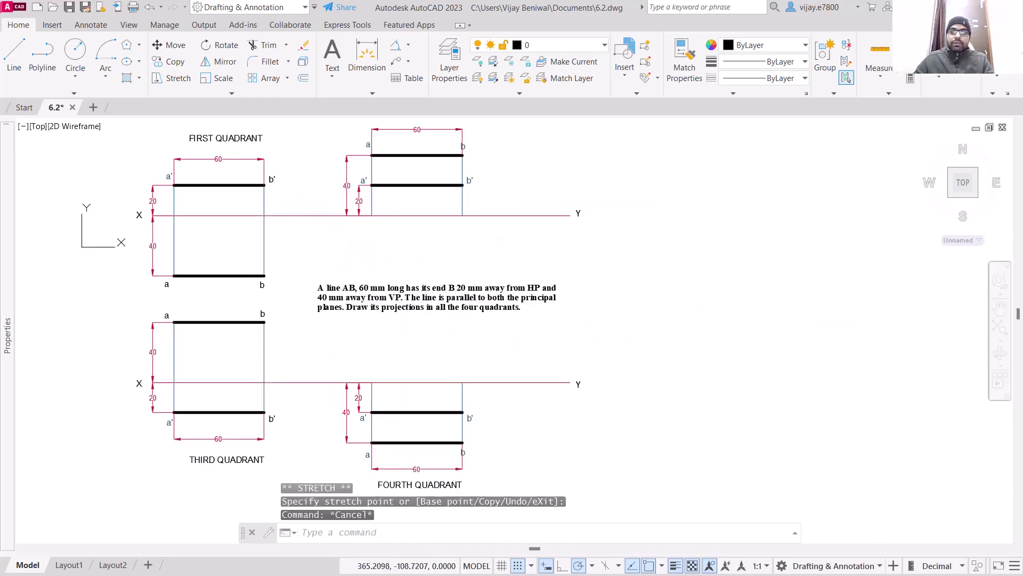
pyautogui.moveTo(715, 368); pyautogui.dragTo(851, 405, button='middle')
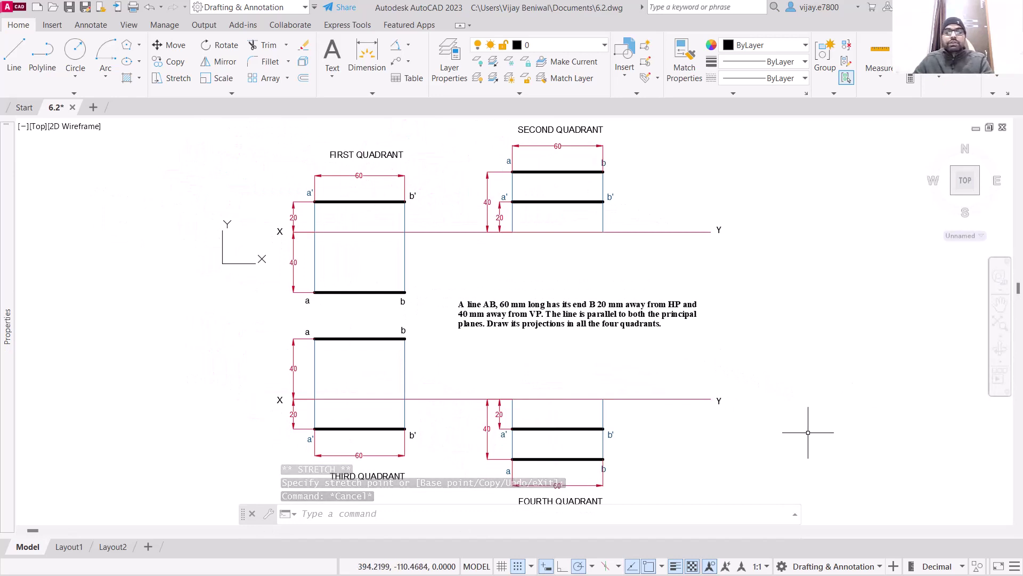